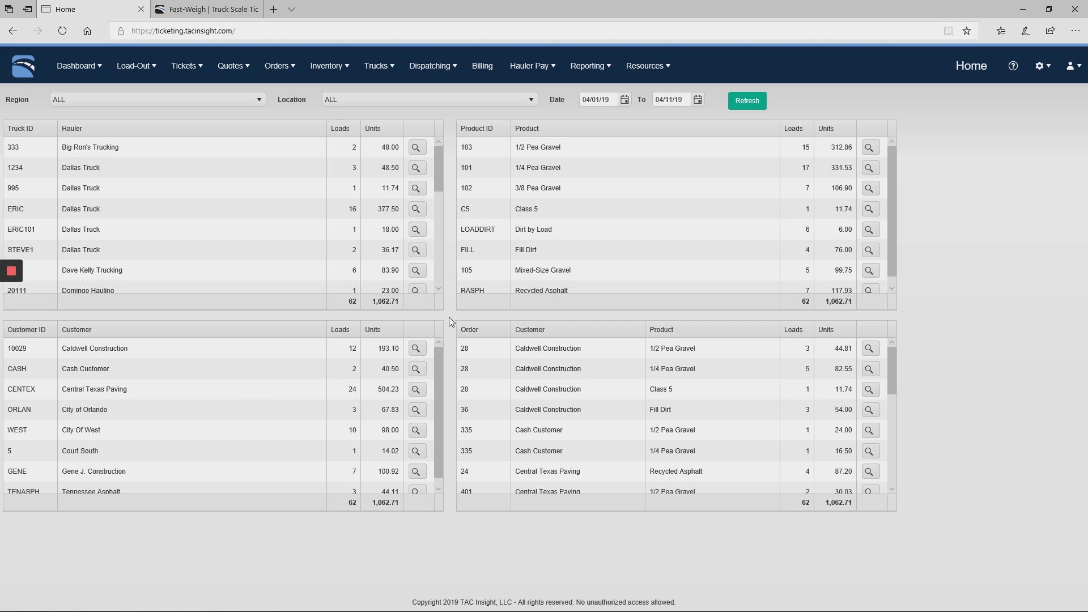
{"action": "left_click", "coordinate": [431, 70]}
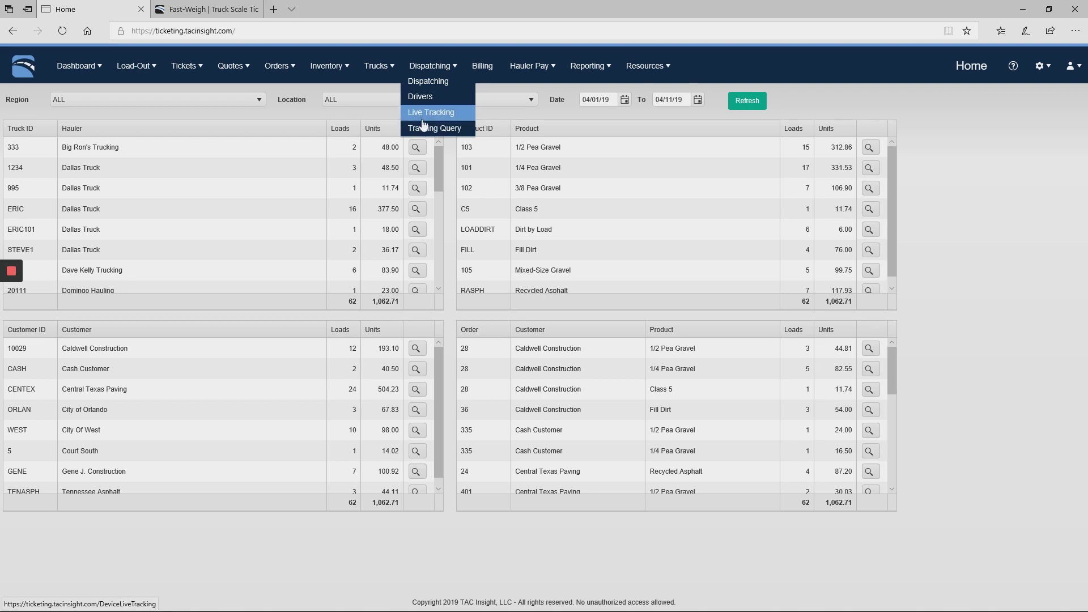
{"action": "left_click", "coordinate": [426, 86]}
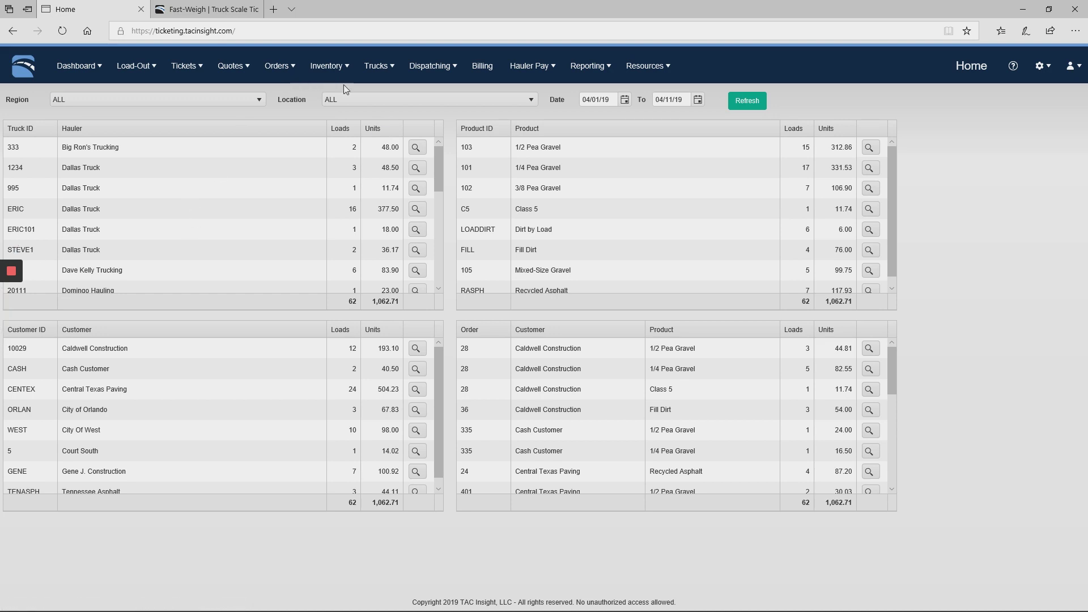
Step: Open the haulers list, enable dispatching for Hedgeland Hauling, Inc. and save the hauler record
{"action": "mouse_move", "coordinate": [383, 71]}
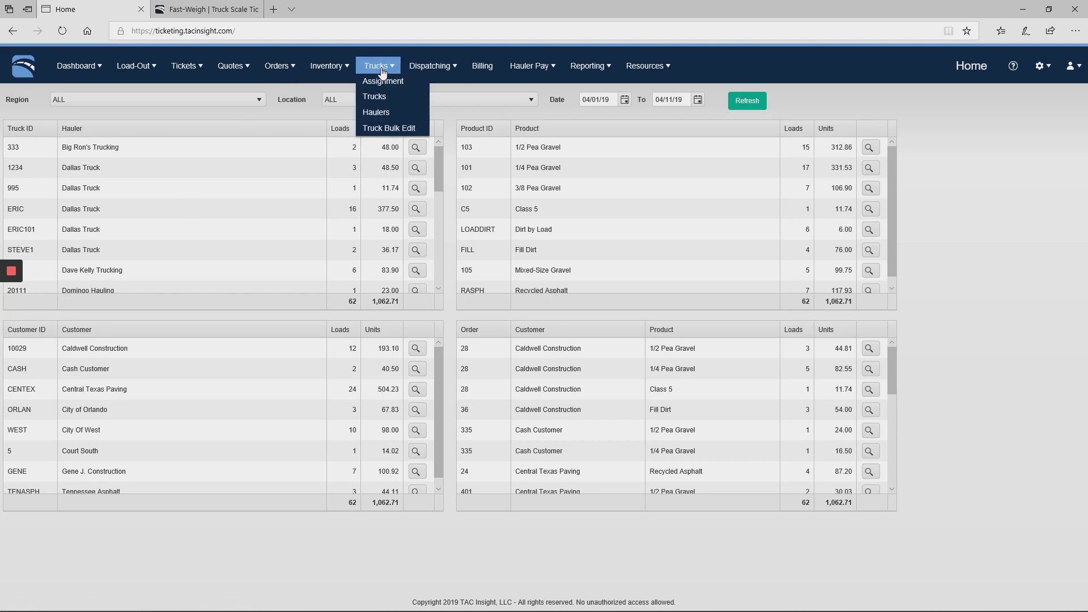
{"action": "left_click", "coordinate": [391, 120]}
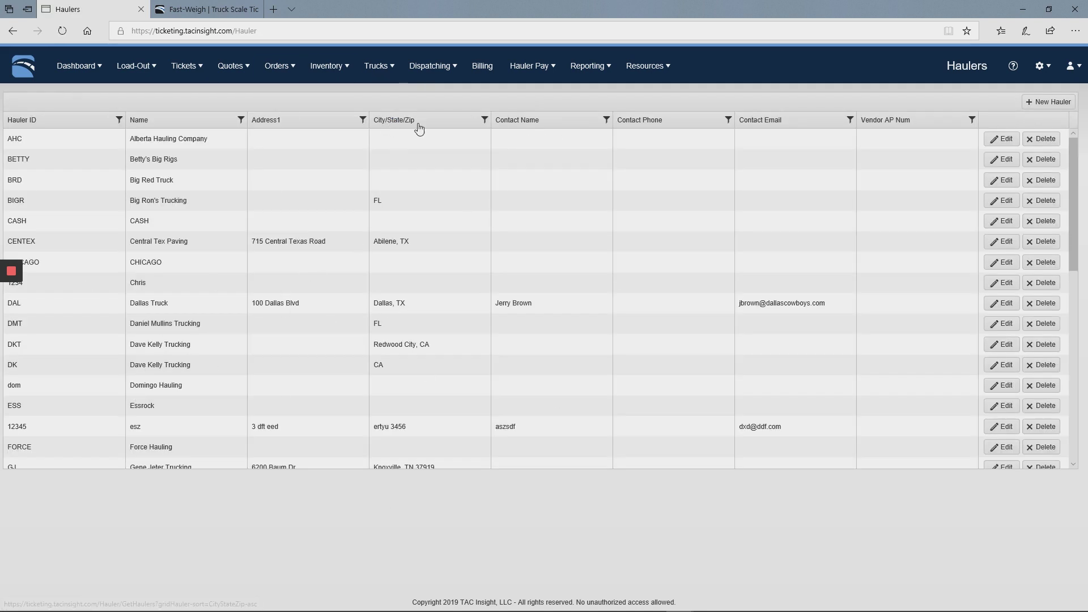
{"action": "mouse_move", "coordinate": [426, 78]}
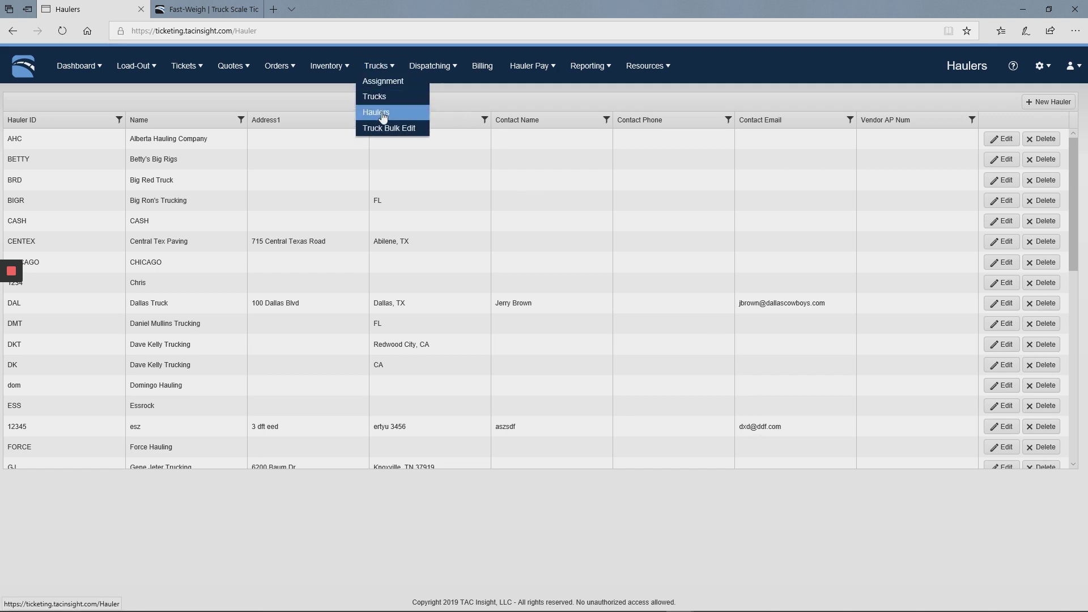
{"action": "scroll", "coordinate": [157, 376], "scroll_direction": "down", "scroll_amount": 4}
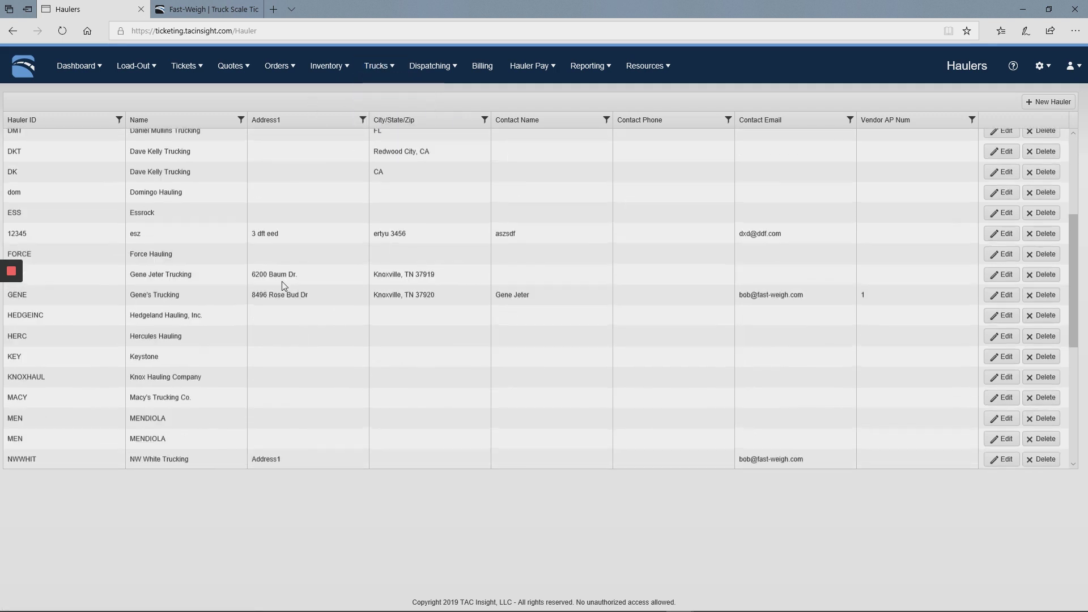
{"action": "left_click", "coordinate": [151, 306]}
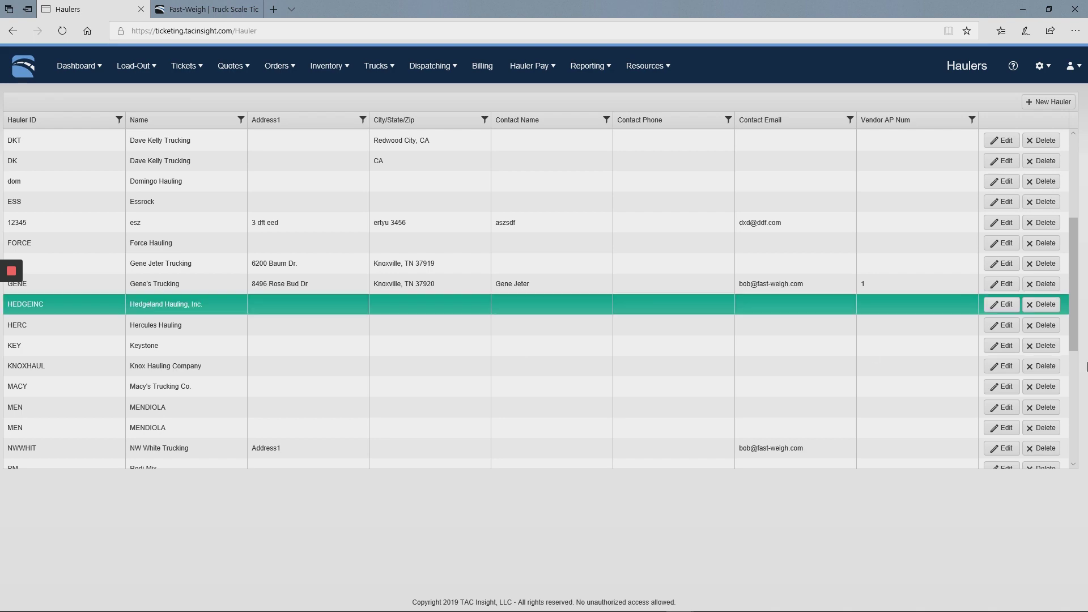
{"action": "left_click", "coordinate": [1003, 307]}
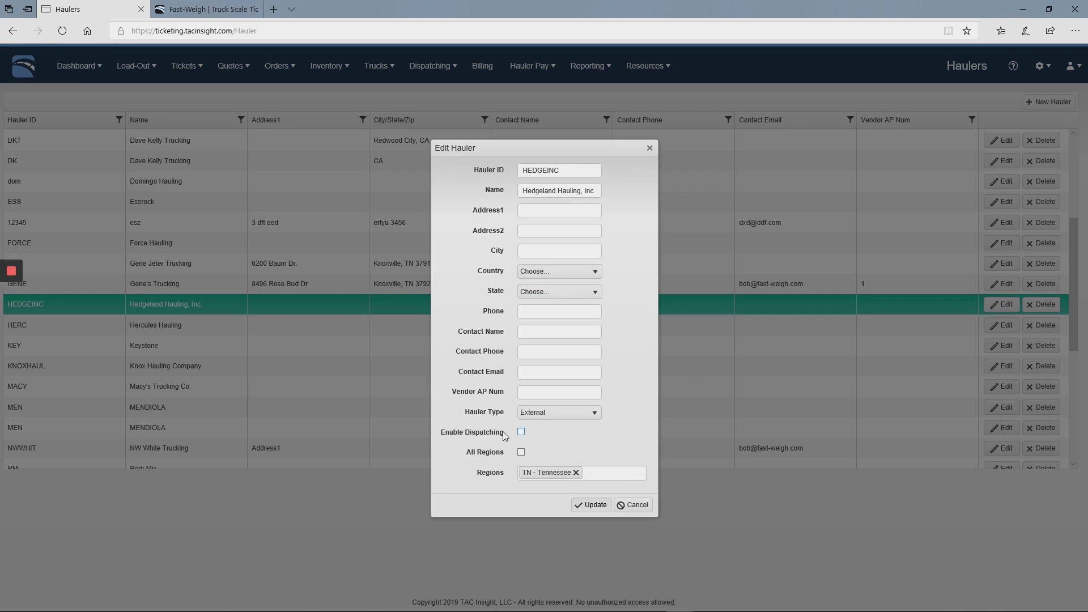
{"action": "left_click", "coordinate": [521, 432]}
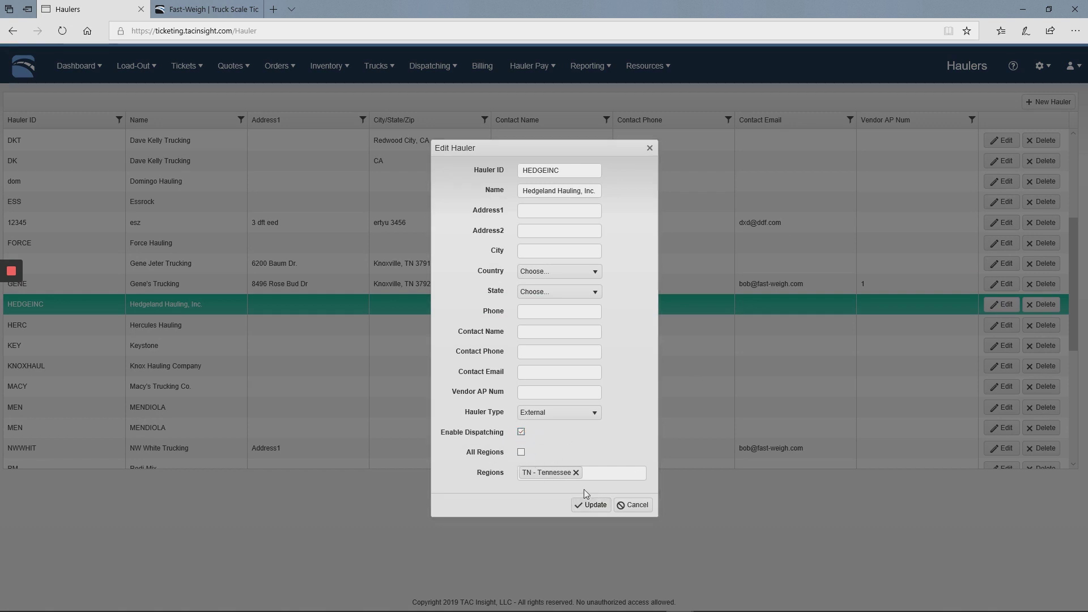
{"action": "left_click", "coordinate": [591, 505]}
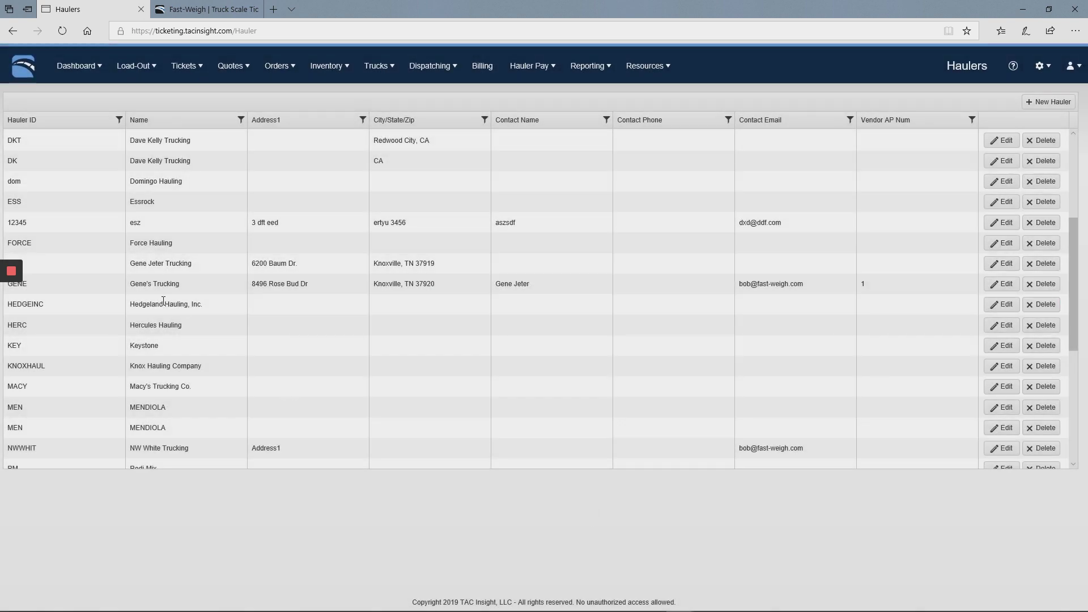
{"action": "left_click", "coordinate": [163, 304]}
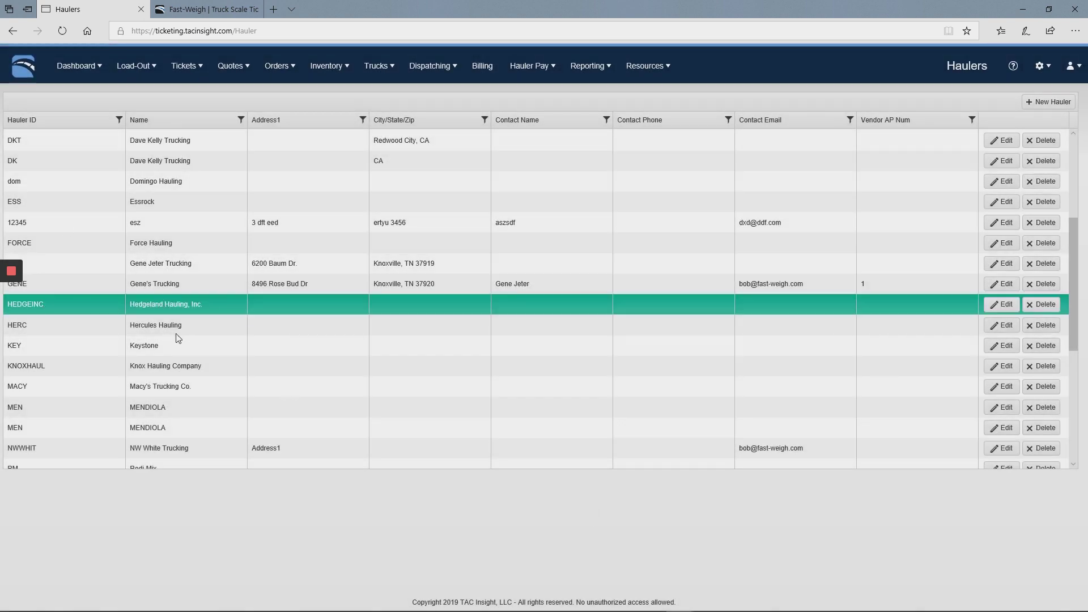
{"action": "left_click", "coordinate": [155, 327]}
{"action": "left_click", "coordinate": [146, 347]}
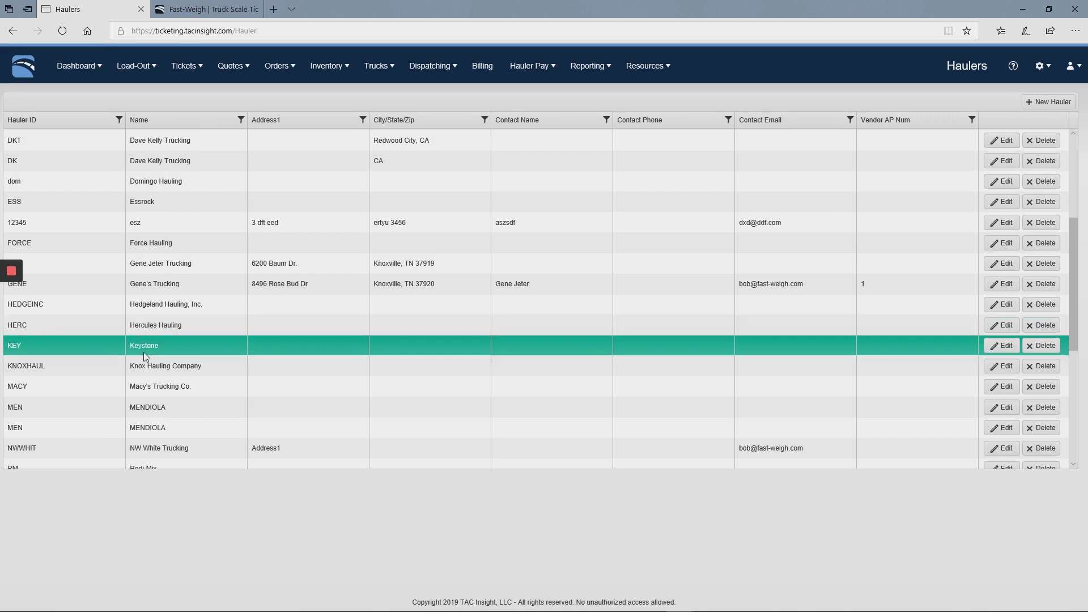
{"action": "left_click", "coordinate": [149, 366]}
{"action": "left_click", "coordinate": [152, 386]}
{"action": "left_click", "coordinate": [149, 407]}
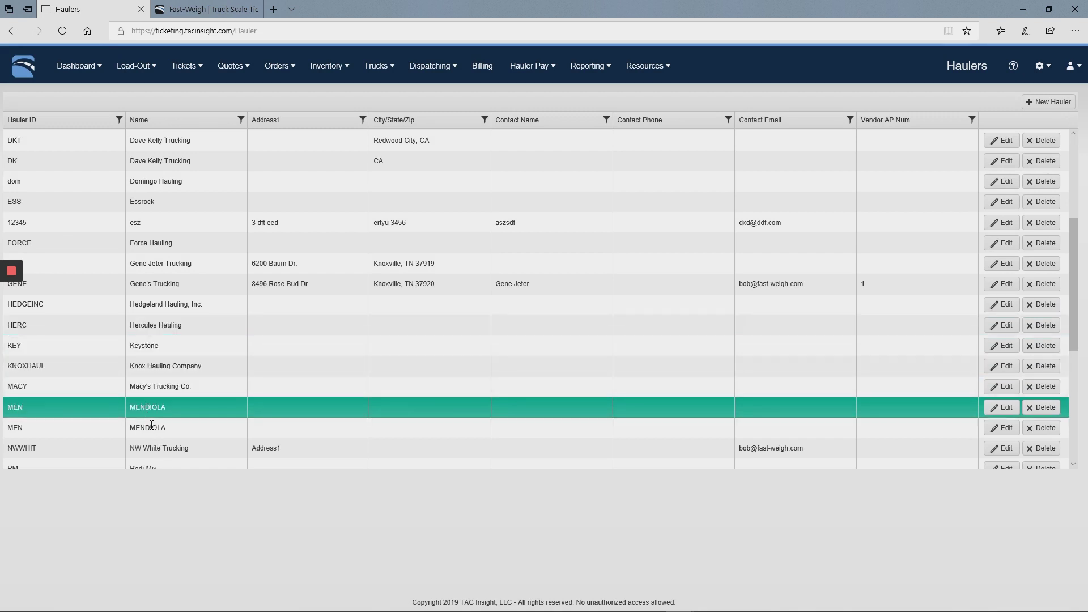
{"action": "left_click", "coordinate": [151, 426]}
{"action": "left_click", "coordinate": [156, 454]}
{"action": "left_click", "coordinate": [138, 352]}
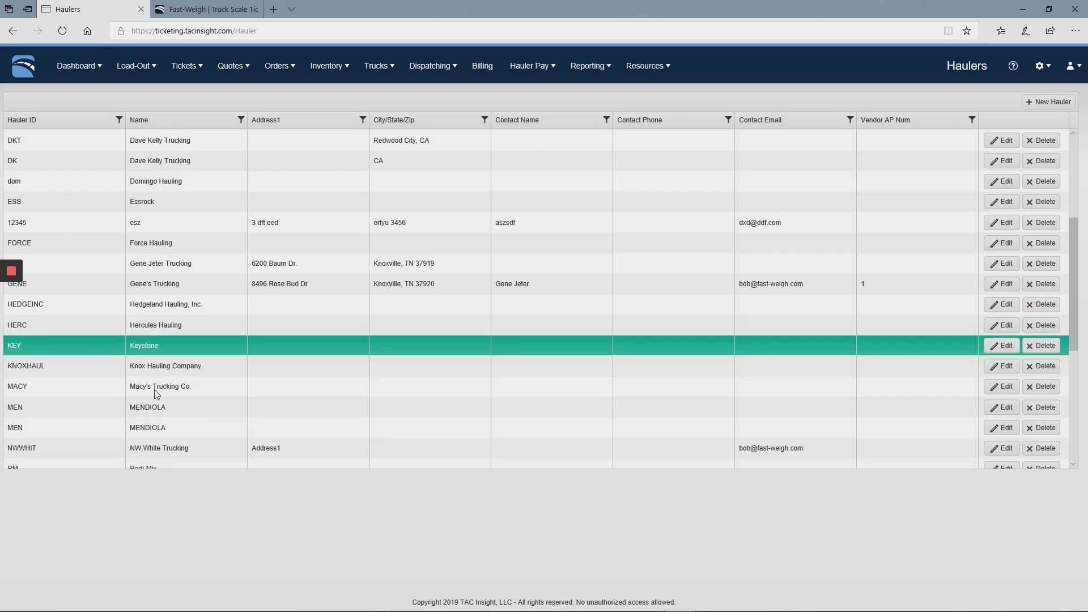
{"action": "left_click", "coordinate": [103, 312]}
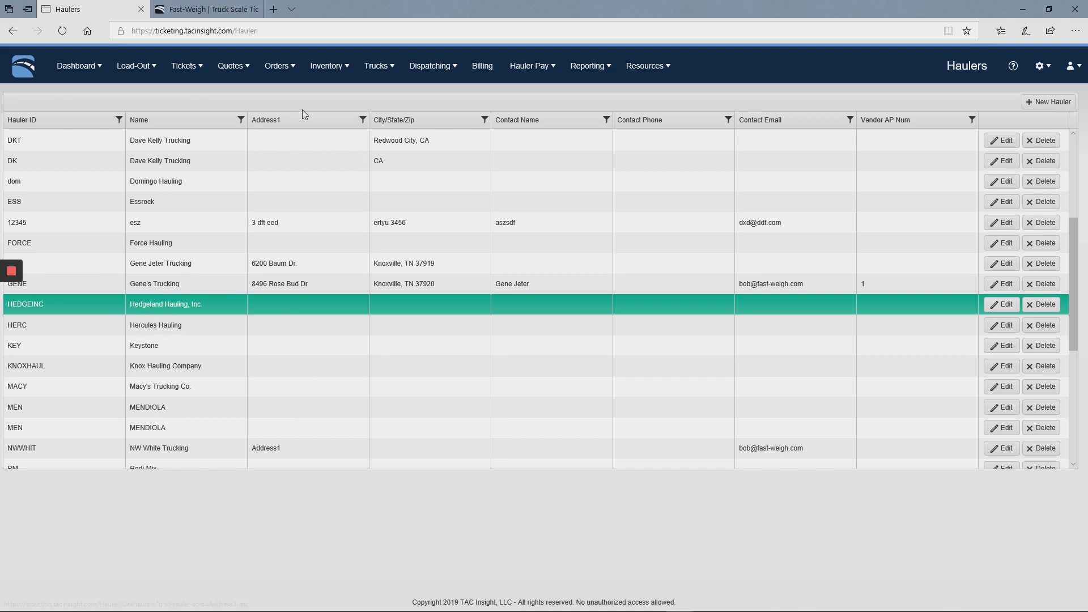
Step: Open the trucks list and filter it to haulers containing "hedge"
{"action": "left_click", "coordinate": [376, 66]}
{"action": "left_click", "coordinate": [373, 105]}
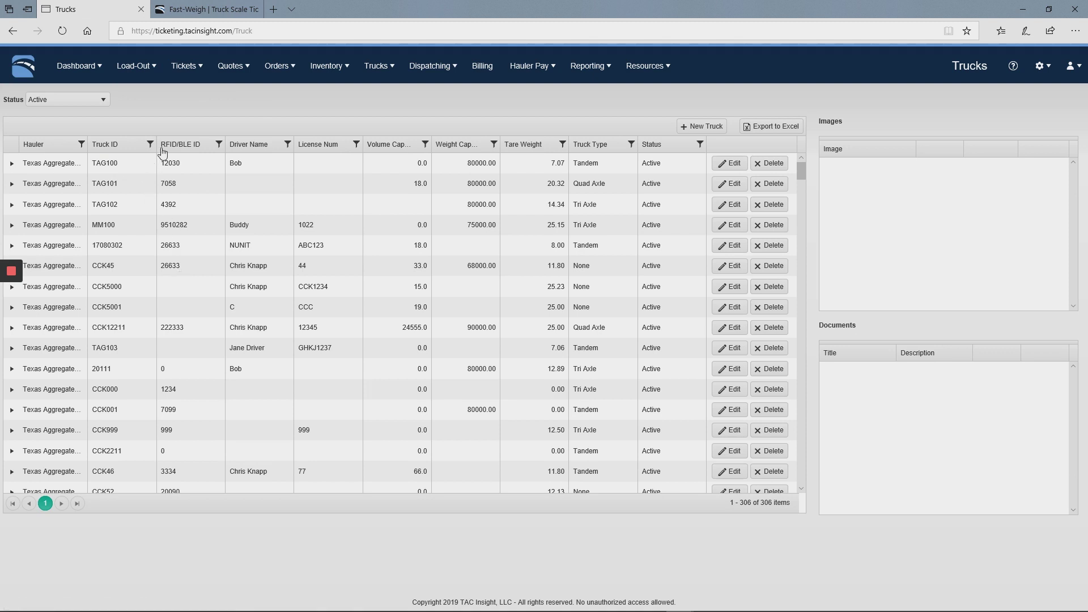
{"action": "left_click", "coordinate": [151, 145]}
{"action": "left_click", "coordinate": [83, 146]}
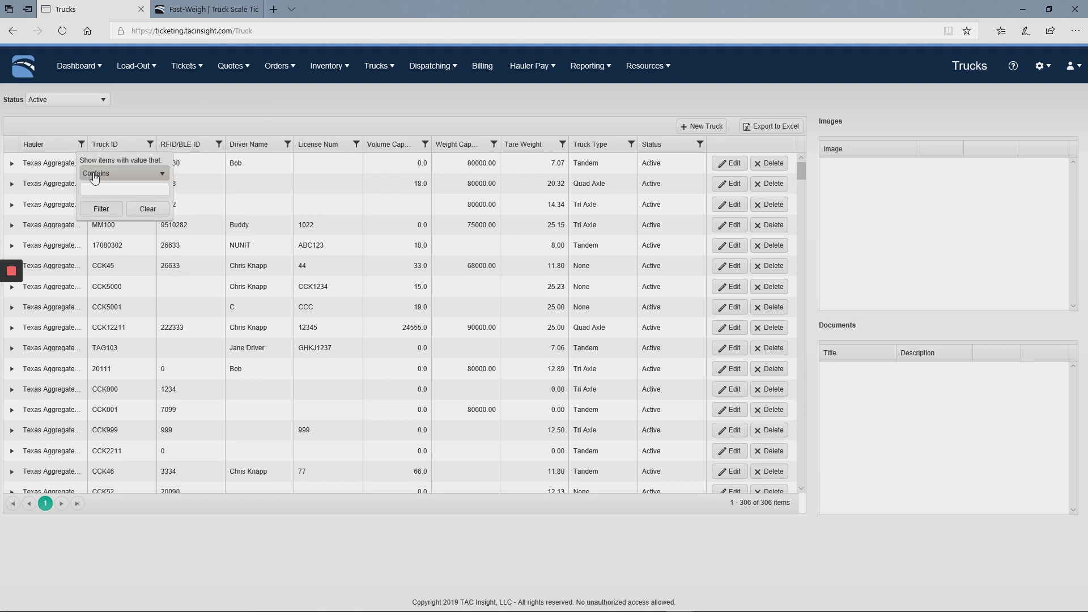
{"action": "left_click", "coordinate": [105, 188]}
{"action": "type", "text": "hedge"}
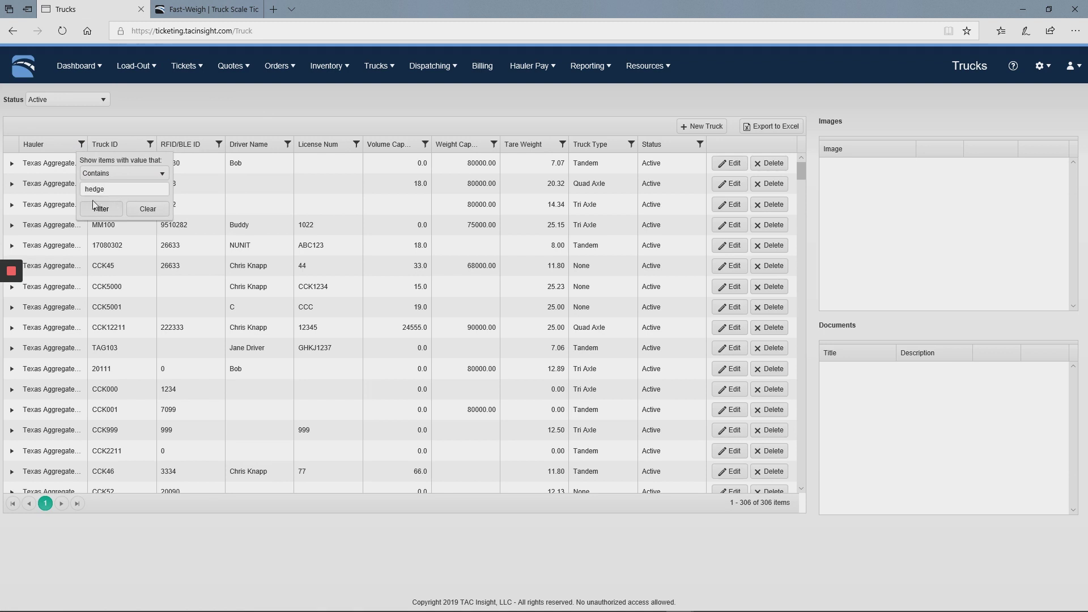
{"action": "left_click", "coordinate": [98, 207]}
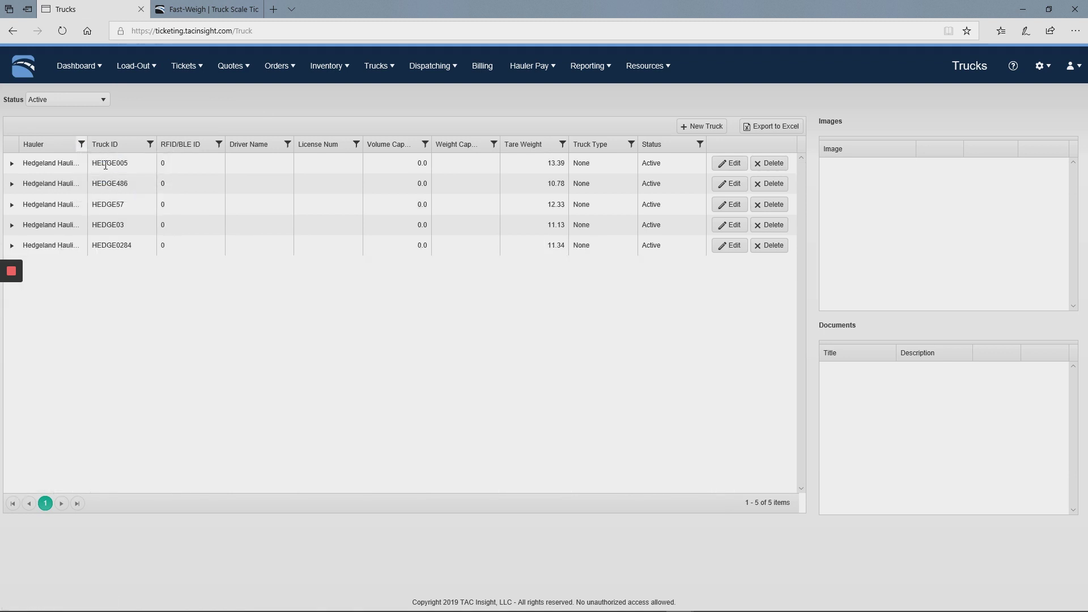
Step: Open truck HEDGE005 for editing and enable dispatching for it
{"action": "left_click", "coordinate": [105, 164]}
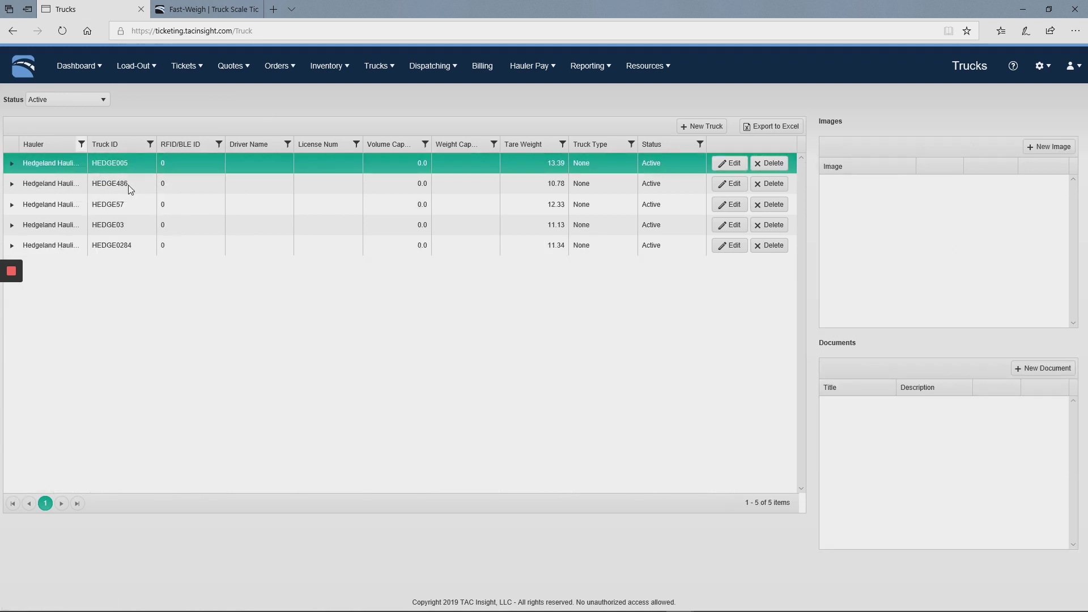
{"action": "left_click", "coordinate": [730, 164]}
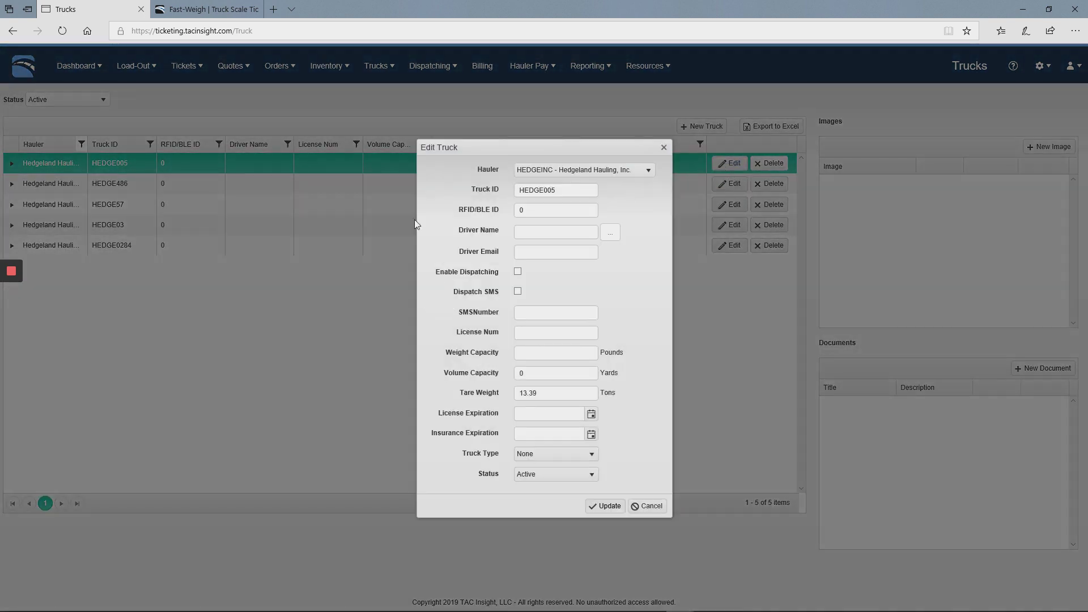
{"action": "left_click", "coordinate": [518, 272]}
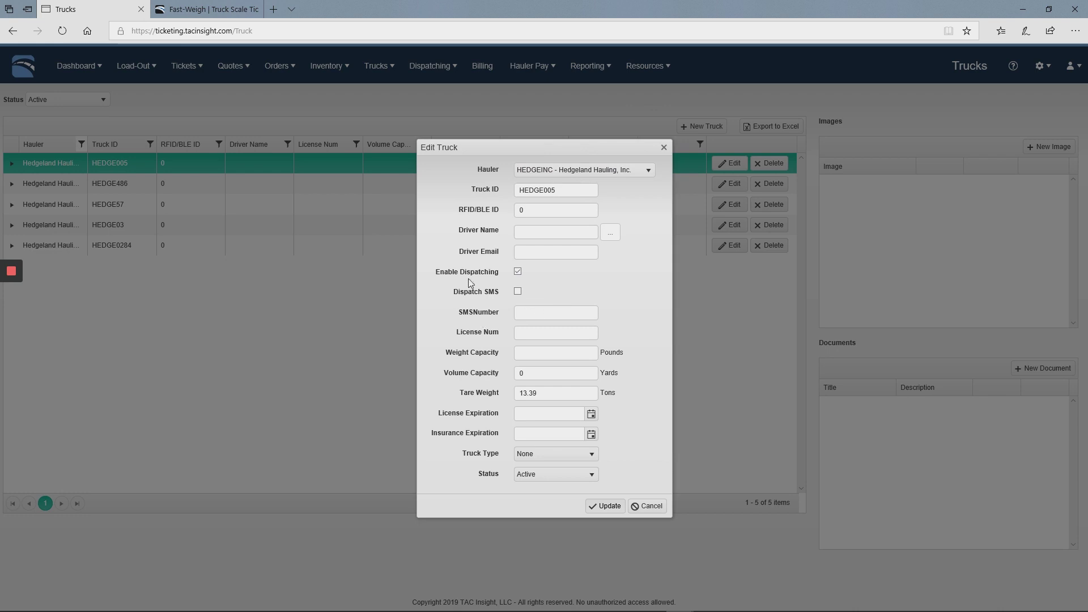
Step: Turn on Dispatch SMS for truck HEDGE005, enter the driver's phone number as the SMS number and save the truck
{"action": "left_click_drag", "start_coordinate": [457, 293], "coordinate": [532, 294]}
{"action": "left_click", "coordinate": [539, 295]}
{"action": "left_click_drag", "start_coordinate": [522, 290], "coordinate": [453, 292]}
{"action": "left_click", "coordinate": [644, 288]}
{"action": "left_click", "coordinate": [518, 291]}
{"action": "left_click", "coordinate": [568, 315]}
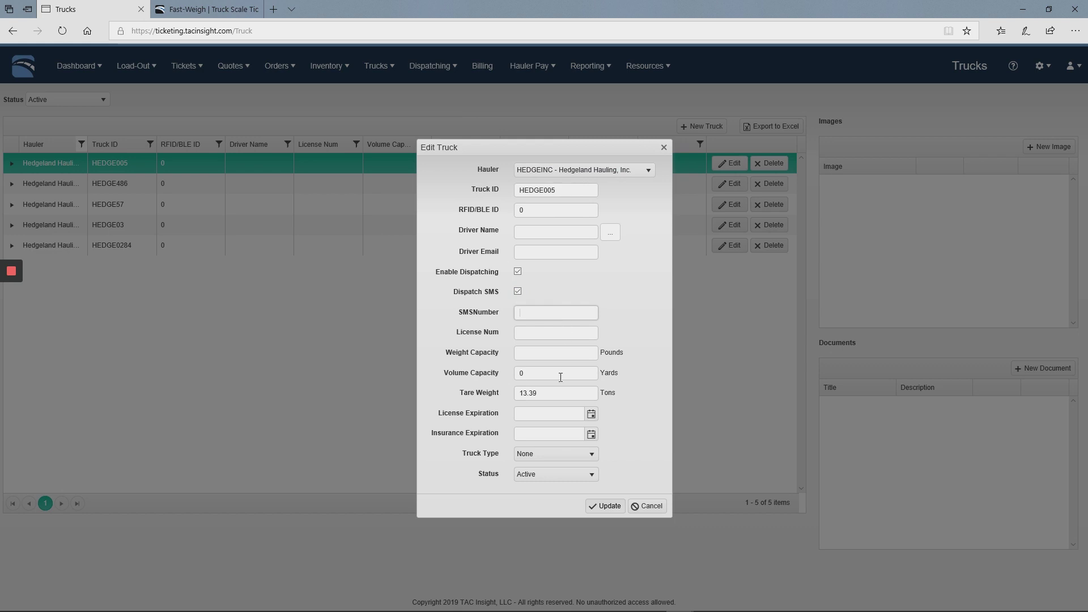
{"action": "type", "text": "888-888-8888"}
{"action": "left_click", "coordinate": [609, 508]}
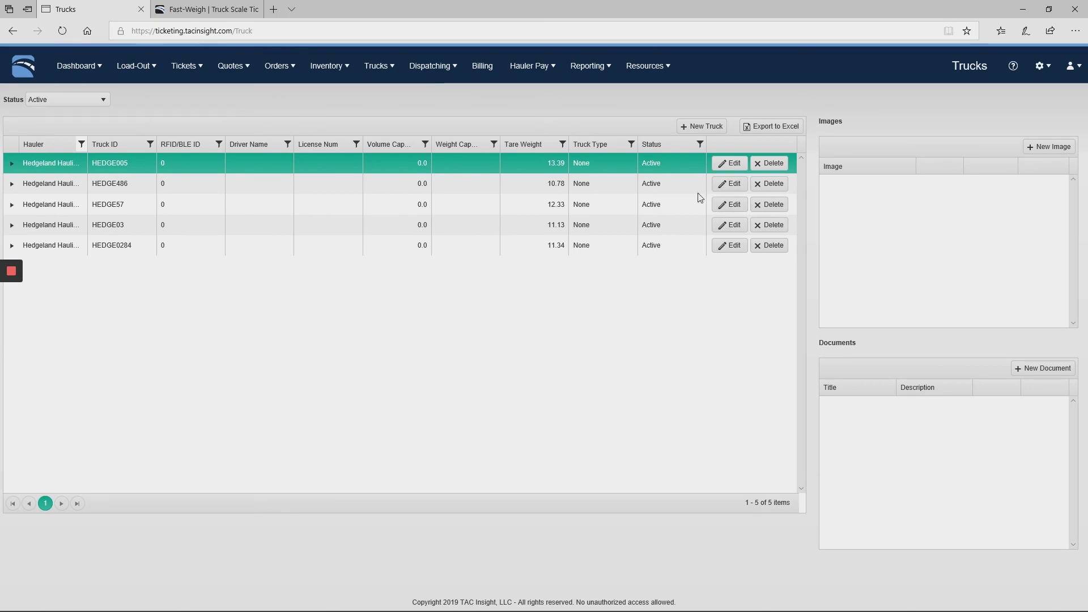
Step: Reopen the record of truck HEDGE005 to check its SMS number, and close it without changes
{"action": "left_click", "coordinate": [730, 163]}
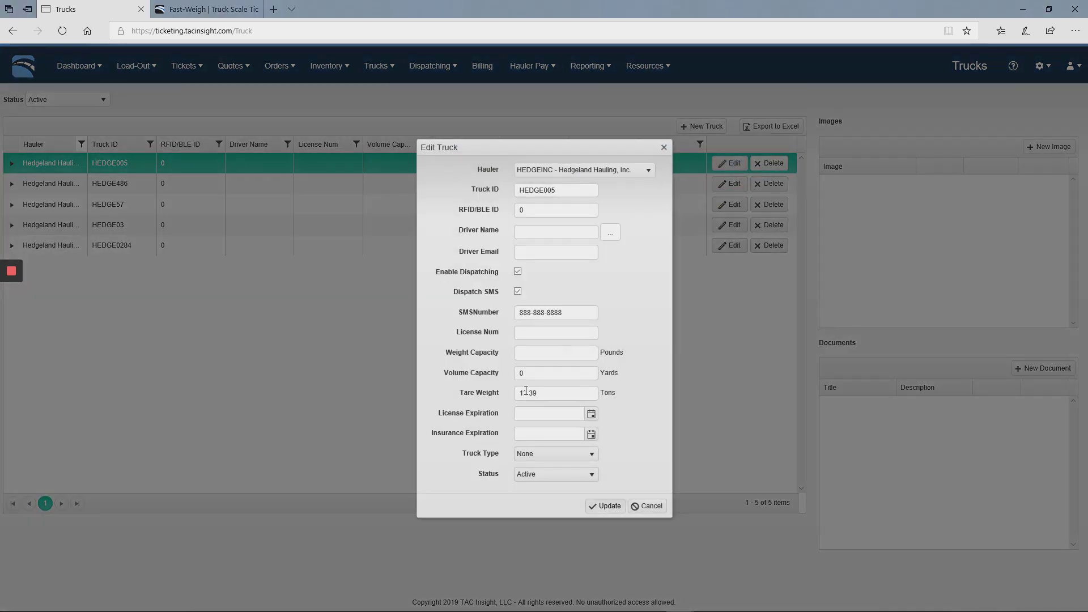
{"action": "left_click_drag", "start_coordinate": [573, 312], "coordinate": [510, 307]}
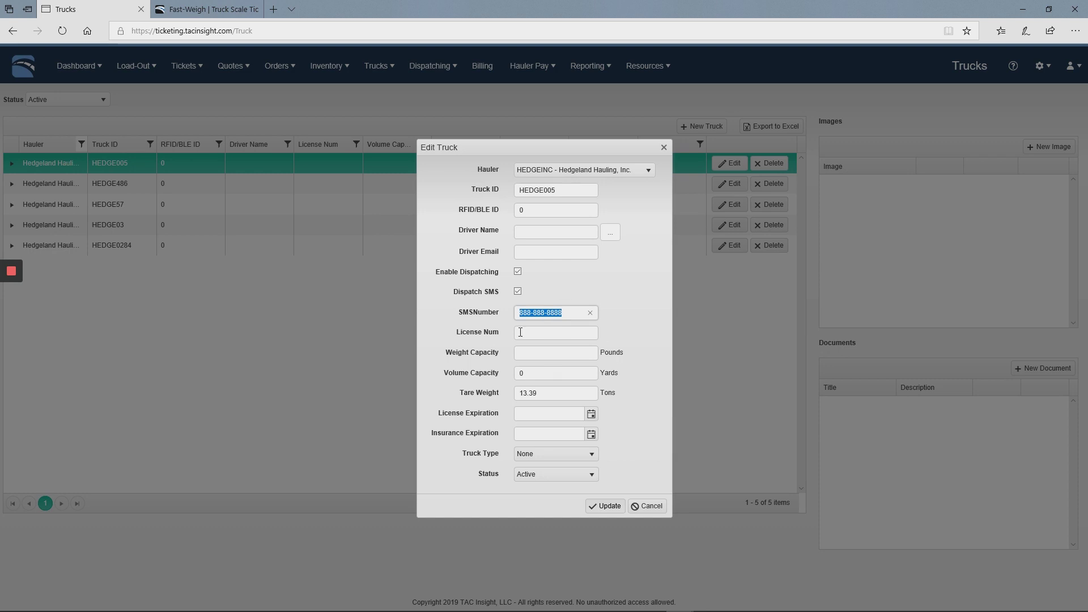
{"action": "left_click", "coordinate": [573, 316]}
{"action": "left_click", "coordinate": [648, 506]}
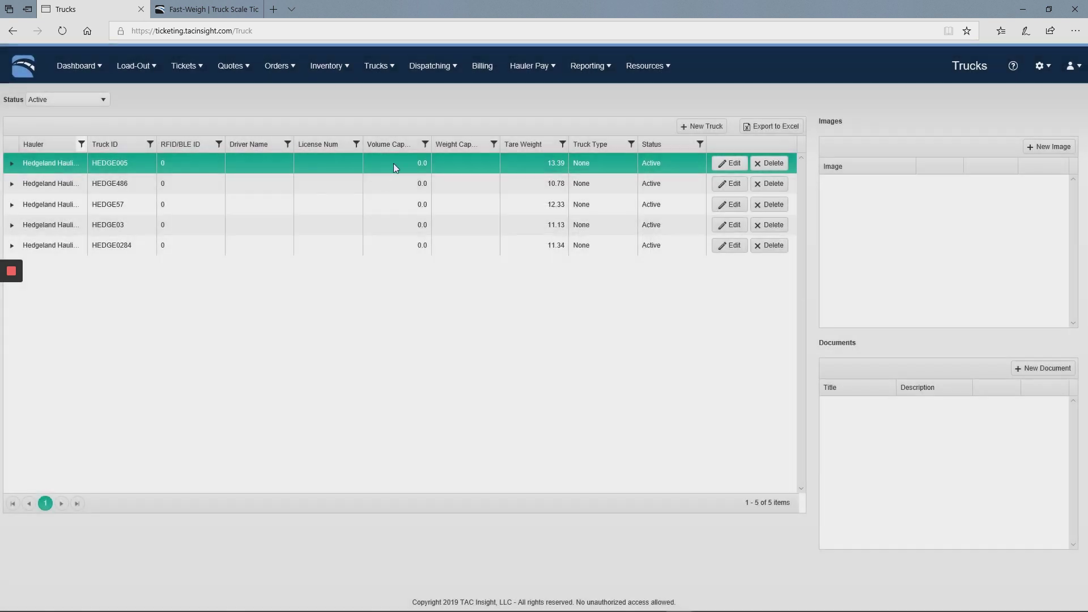
Step: Open the dispatching Drivers list in a new browser tab and switch to it
{"action": "mouse_move", "coordinate": [431, 67]}
{"action": "right_click", "coordinate": [418, 100]}
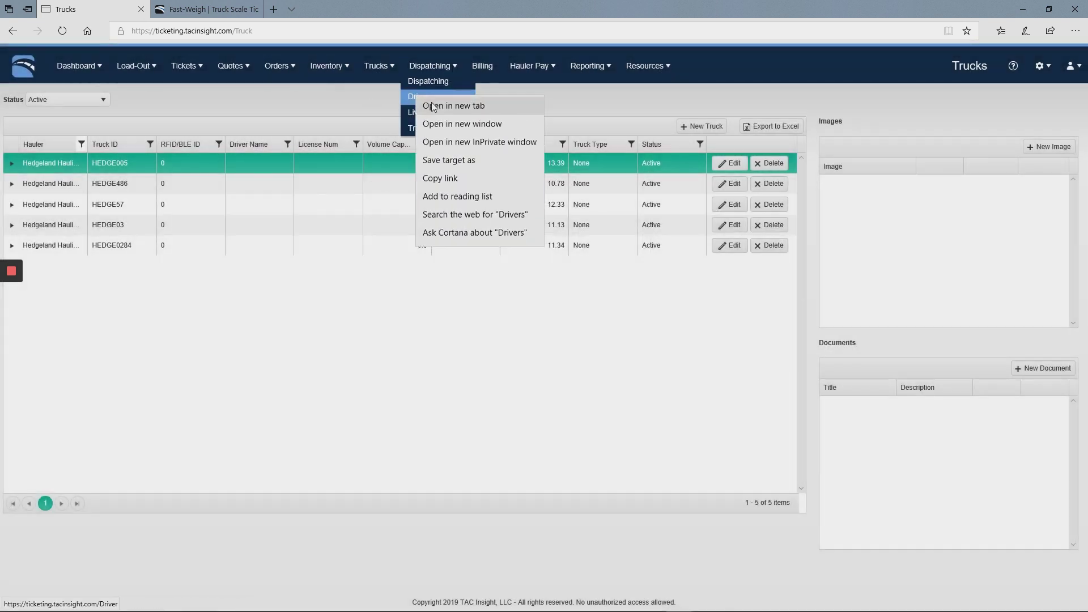
{"action": "left_click", "coordinate": [439, 108]}
{"action": "left_click", "coordinate": [204, 9]}
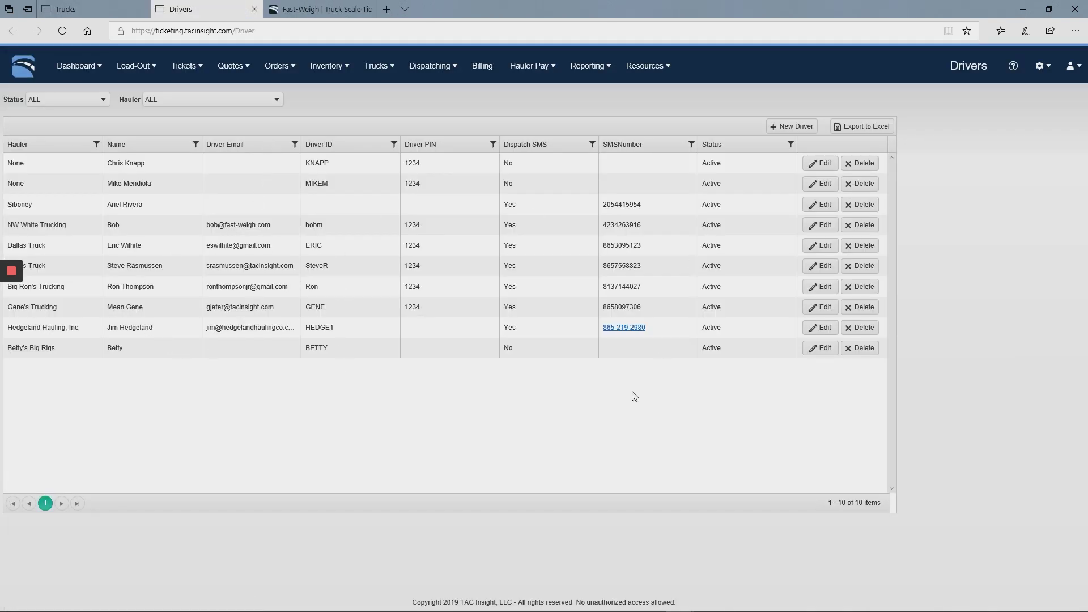
{"action": "mouse_move", "coordinate": [431, 66]}
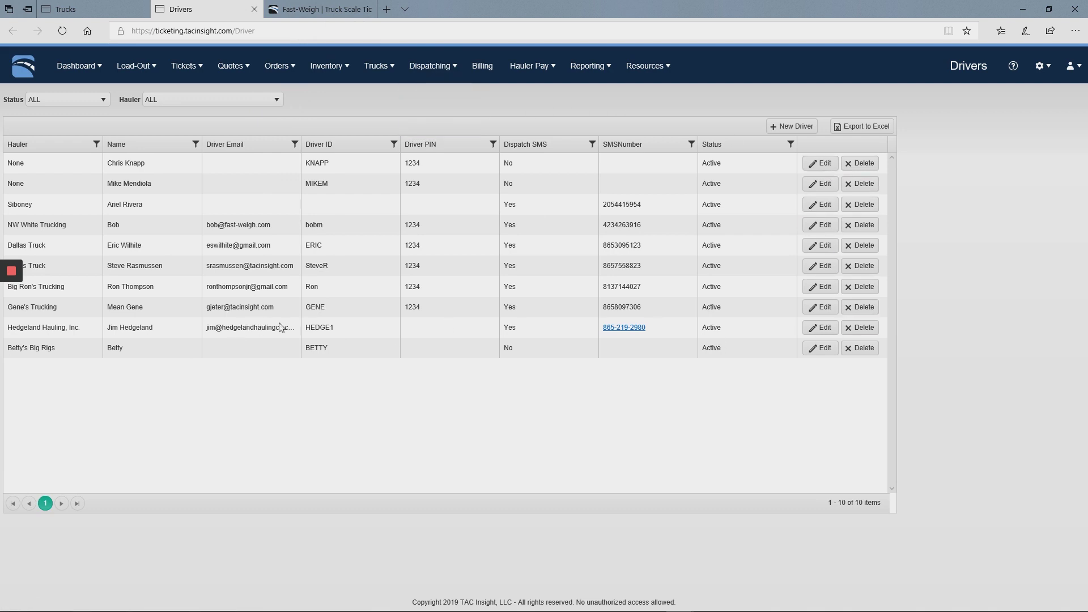
Step: Review the SMS number and e-mail in the Gene's Trucking driver record, and close it without changes
{"action": "left_click", "coordinate": [340, 315]}
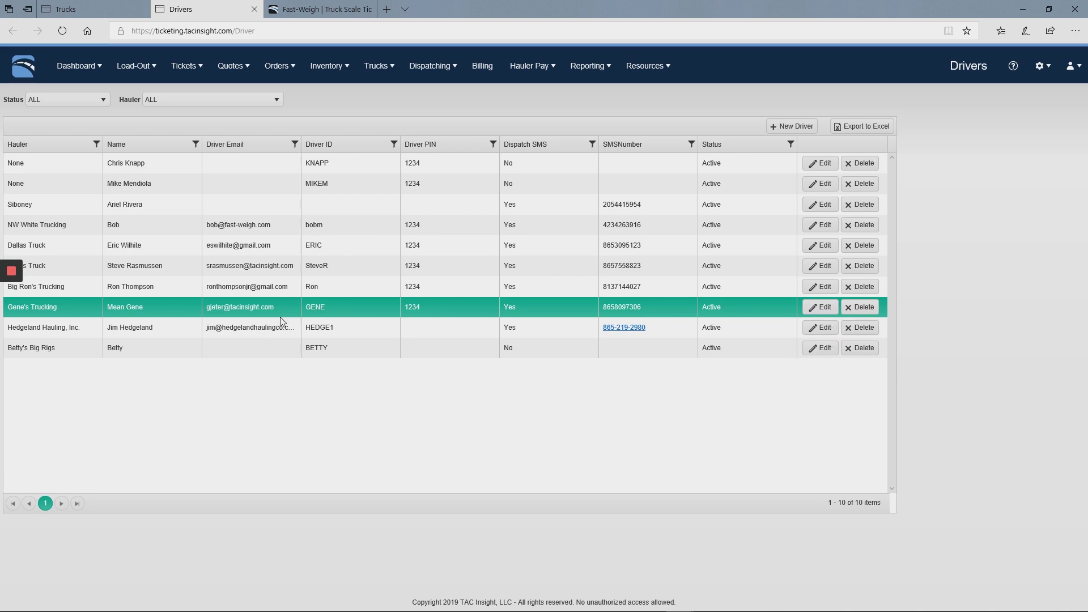
{"action": "left_click", "coordinate": [820, 308]}
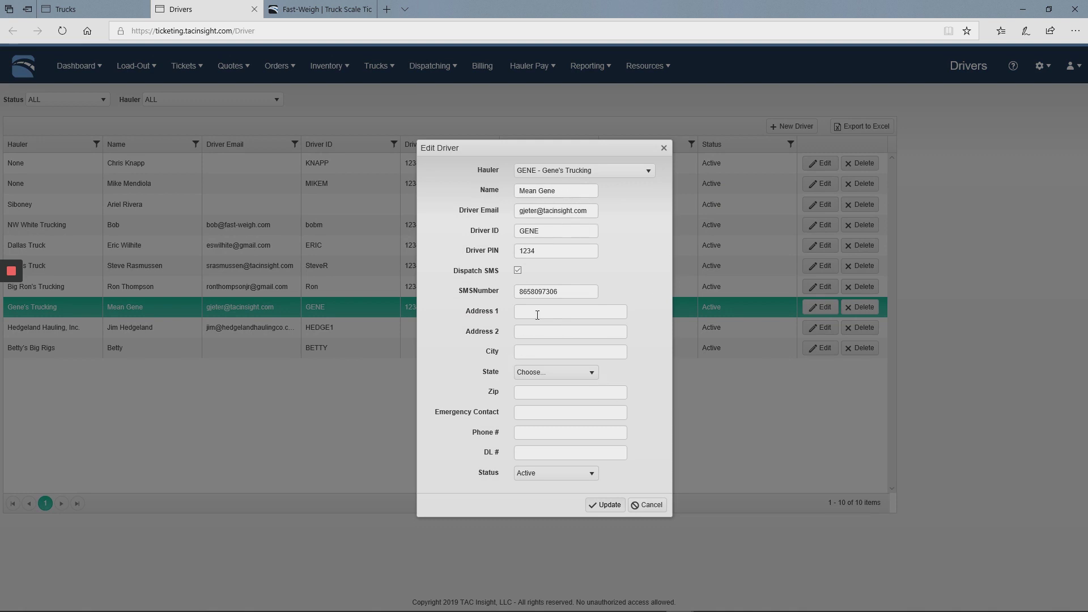
{"action": "left_click_drag", "start_coordinate": [564, 291], "coordinate": [455, 292]}
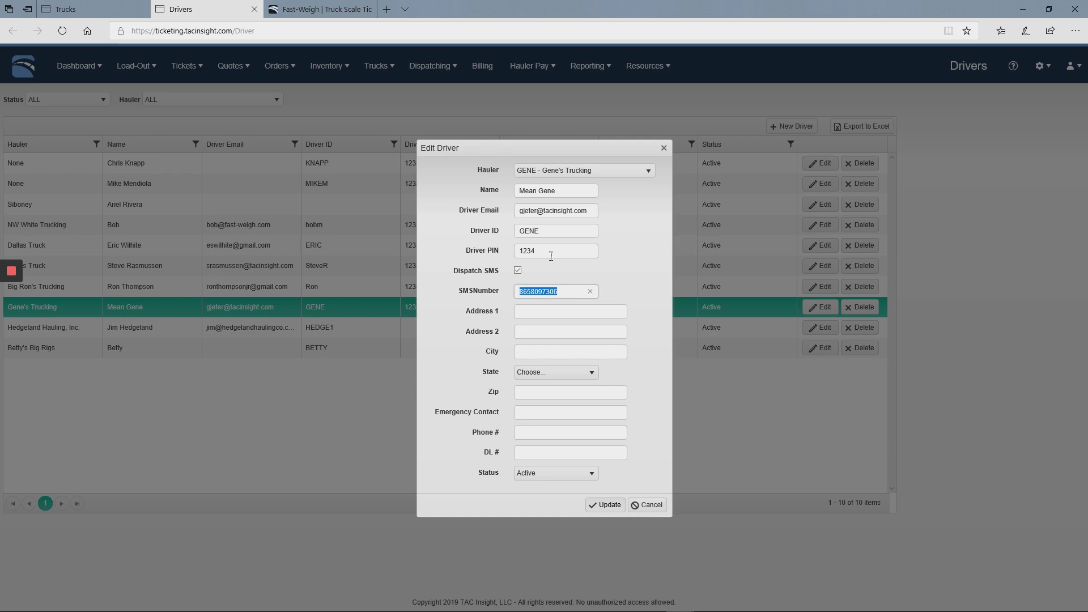
{"action": "double_click", "coordinate": [579, 209]}
{"action": "left_click", "coordinate": [630, 261]}
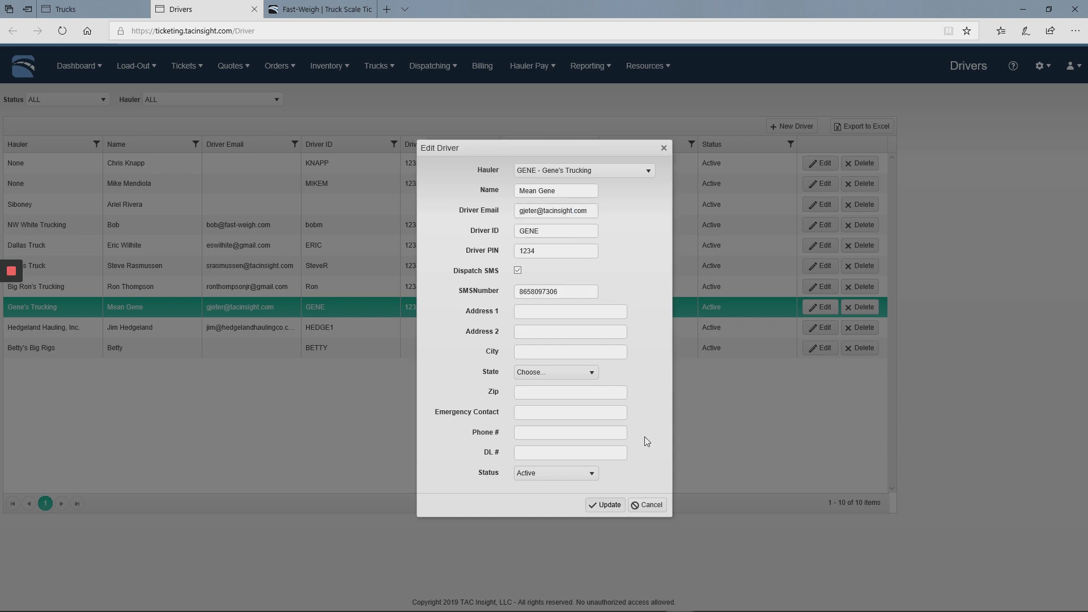
{"action": "left_click", "coordinate": [647, 505]}
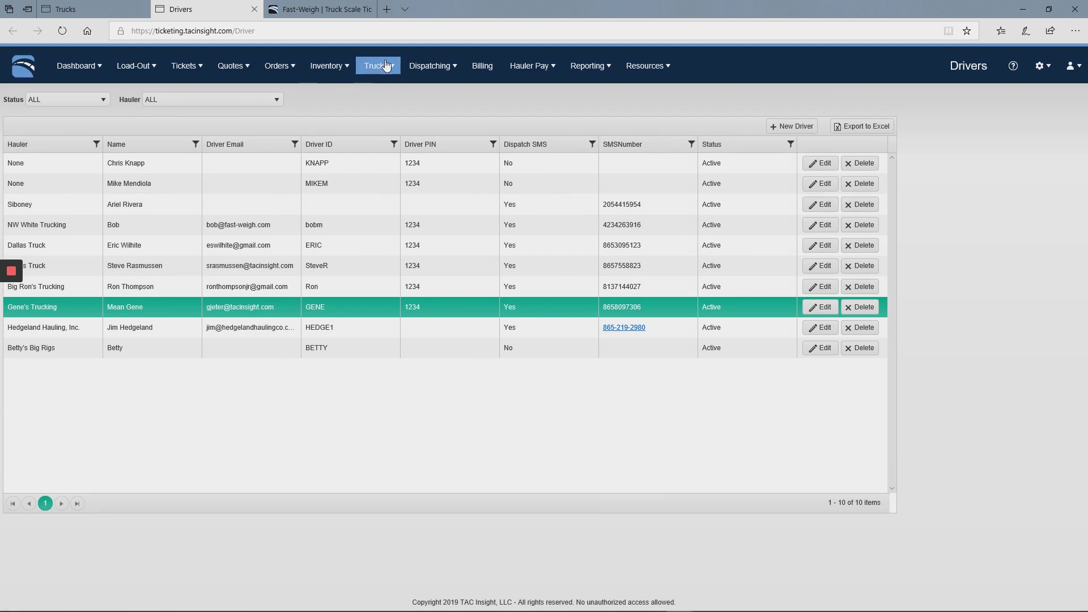
Step: Return to the Trucks list, reopen truck HEDGE005 and review its SMS number and driver e-mail fields
{"action": "mouse_move", "coordinate": [386, 65]}
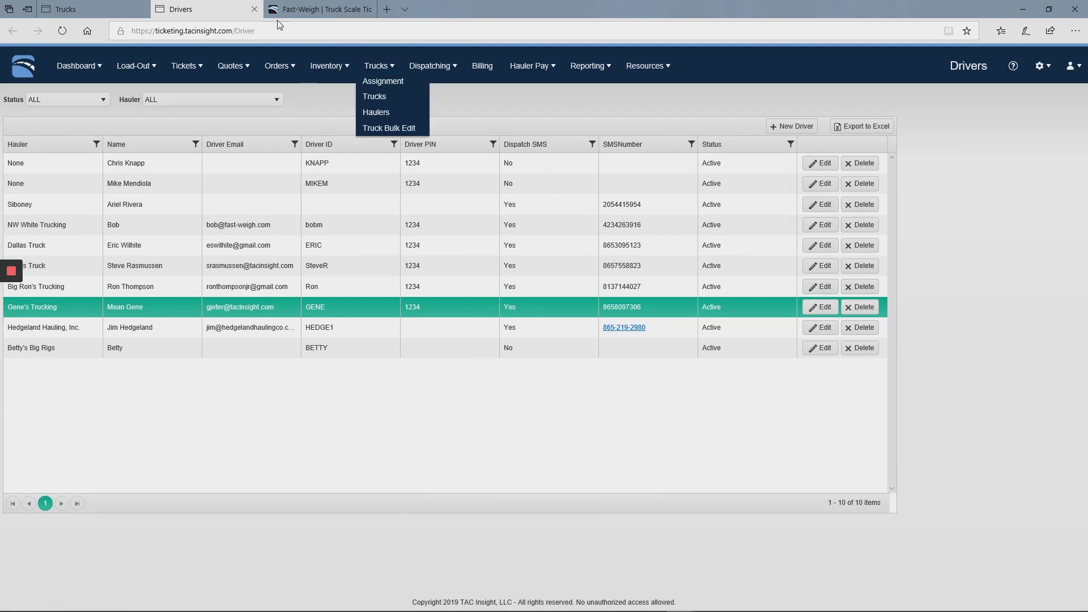
{"action": "left_click", "coordinate": [377, 94]}
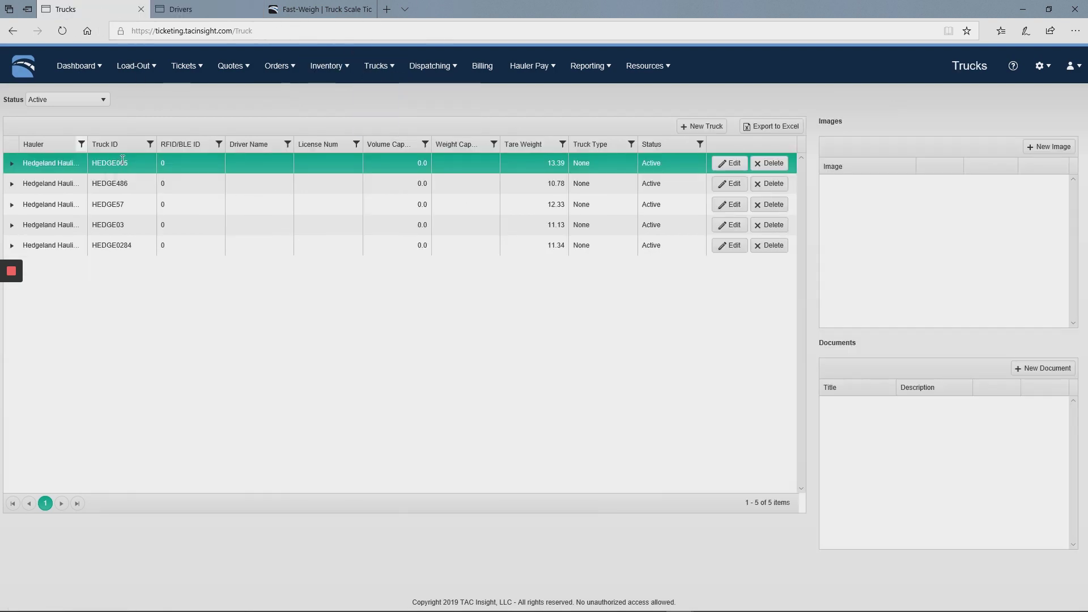
{"action": "left_click", "coordinate": [729, 164]}
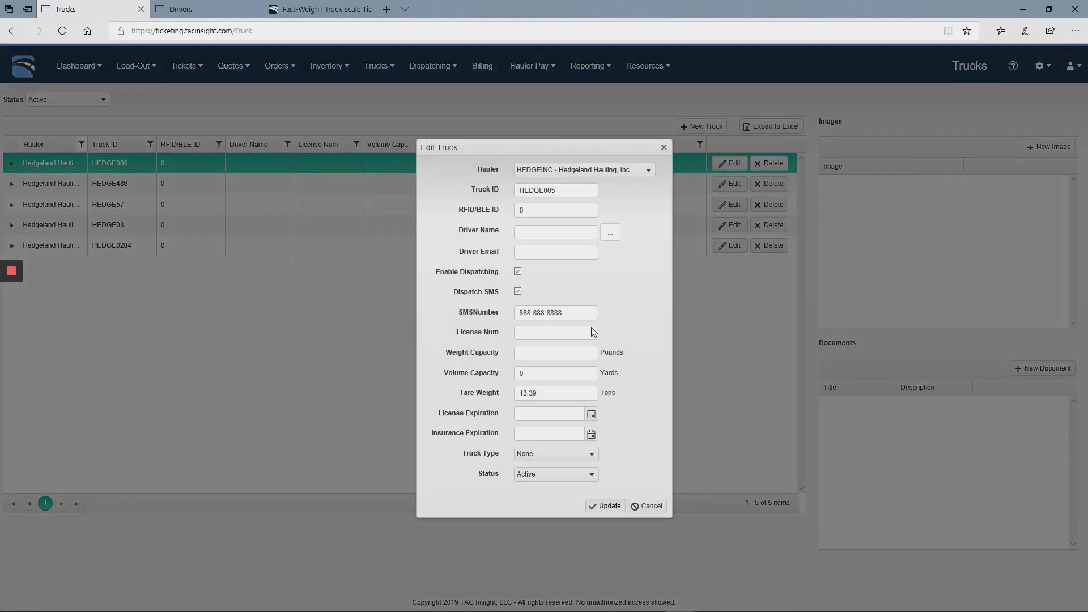
{"action": "left_click_drag", "start_coordinate": [579, 319], "coordinate": [465, 316]}
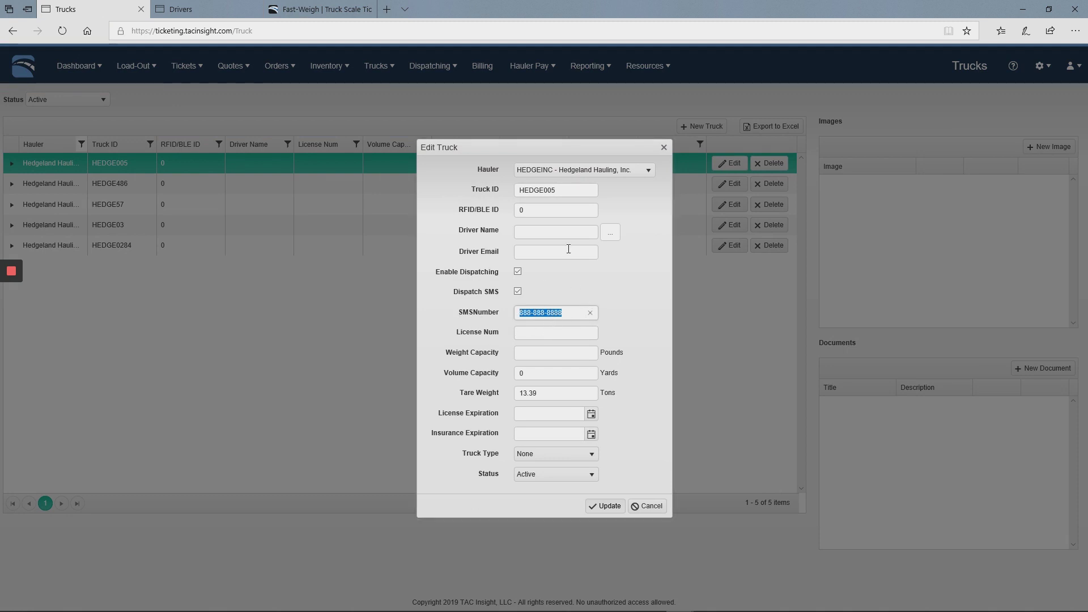
{"action": "left_click", "coordinate": [539, 252]}
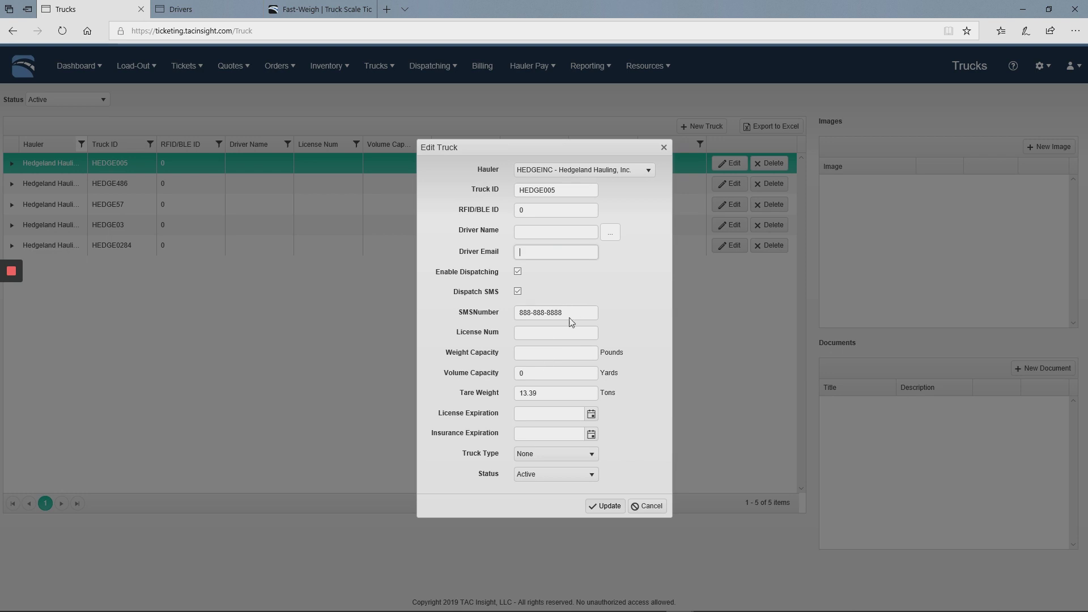
{"action": "left_click_drag", "start_coordinate": [570, 318], "coordinate": [519, 316]}
{"action": "left_click", "coordinate": [641, 290]}
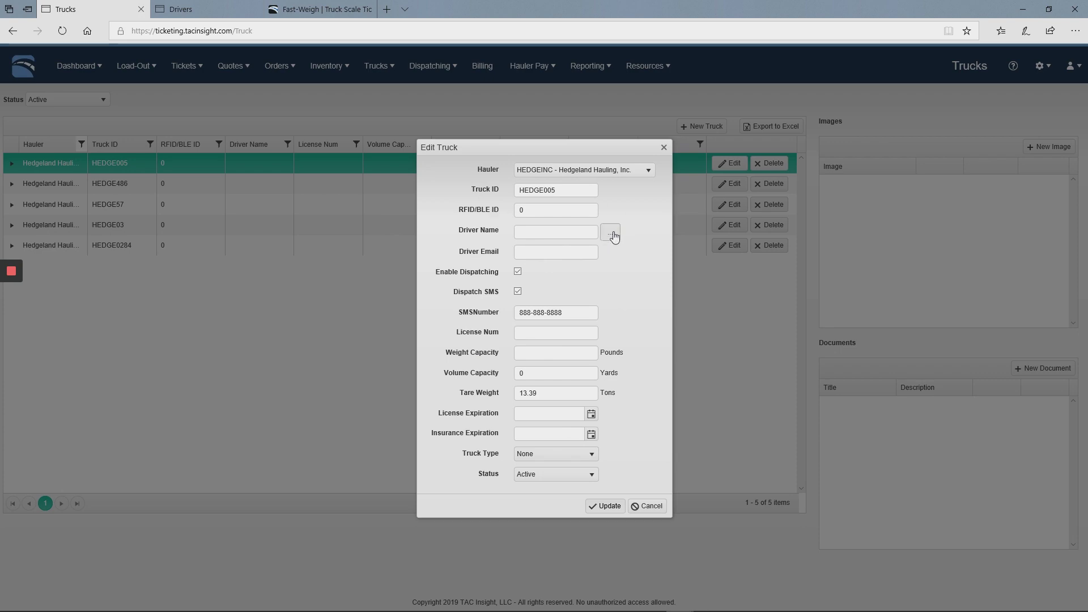
Step: Choose the Gene's Trucking driver for truck HEDGE005 and check the filled-in contact details
{"action": "left_click", "coordinate": [610, 232]}
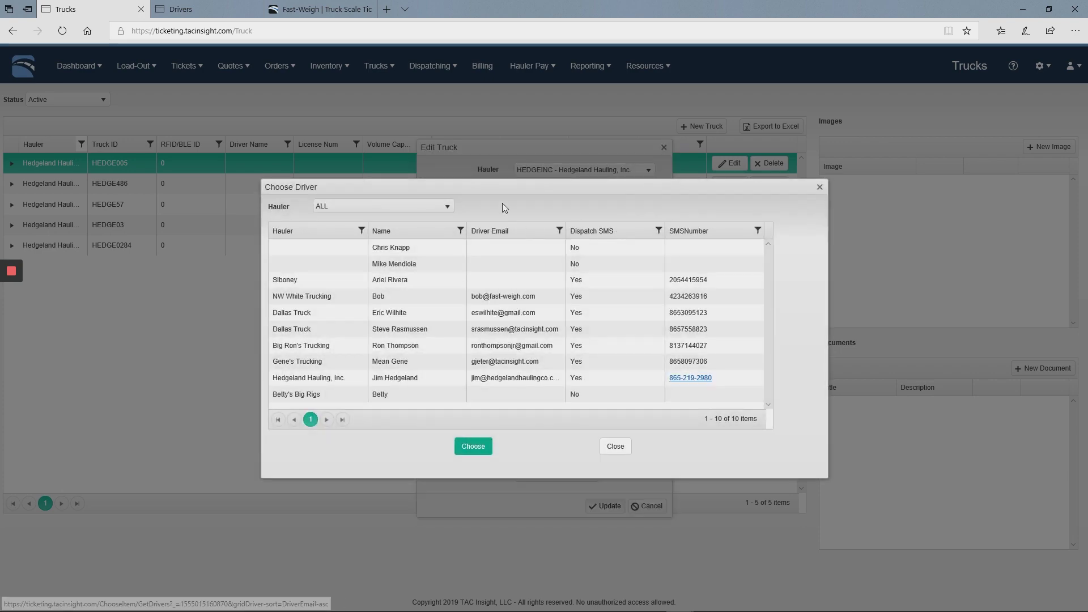
{"action": "left_click_drag", "start_coordinate": [502, 190], "coordinate": [423, 333]}
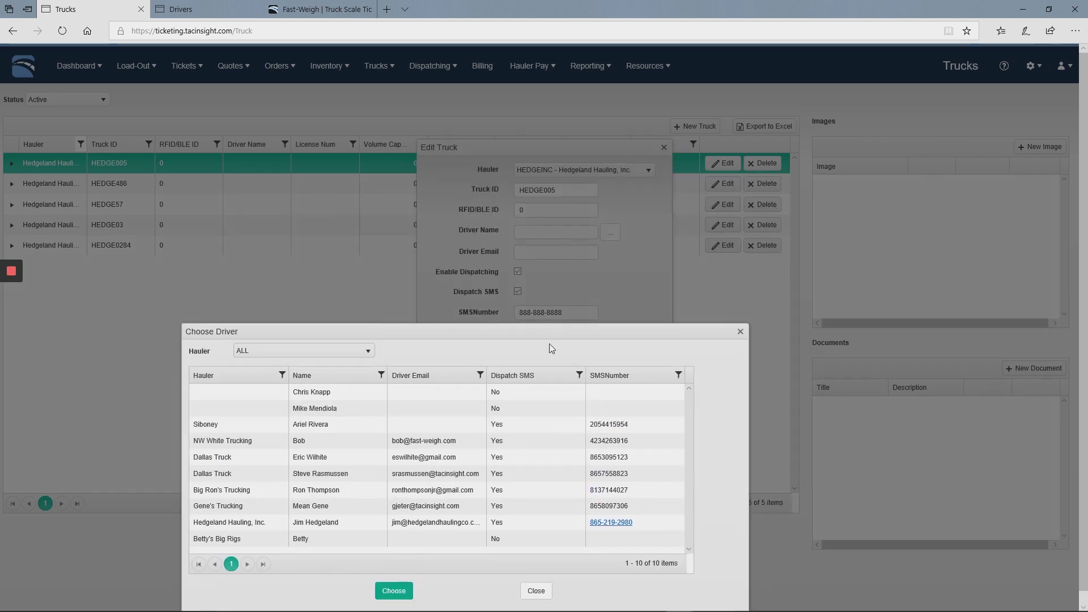
{"action": "left_click_drag", "start_coordinate": [545, 334], "coordinate": [539, 216]}
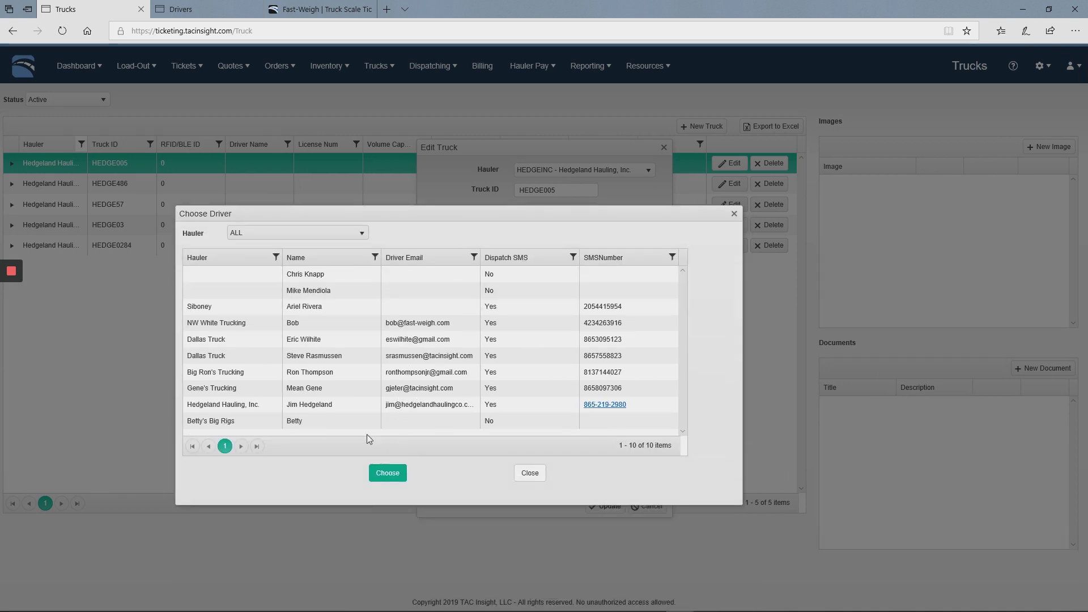
{"action": "left_click", "coordinate": [415, 390]}
{"action": "left_click", "coordinate": [388, 473]}
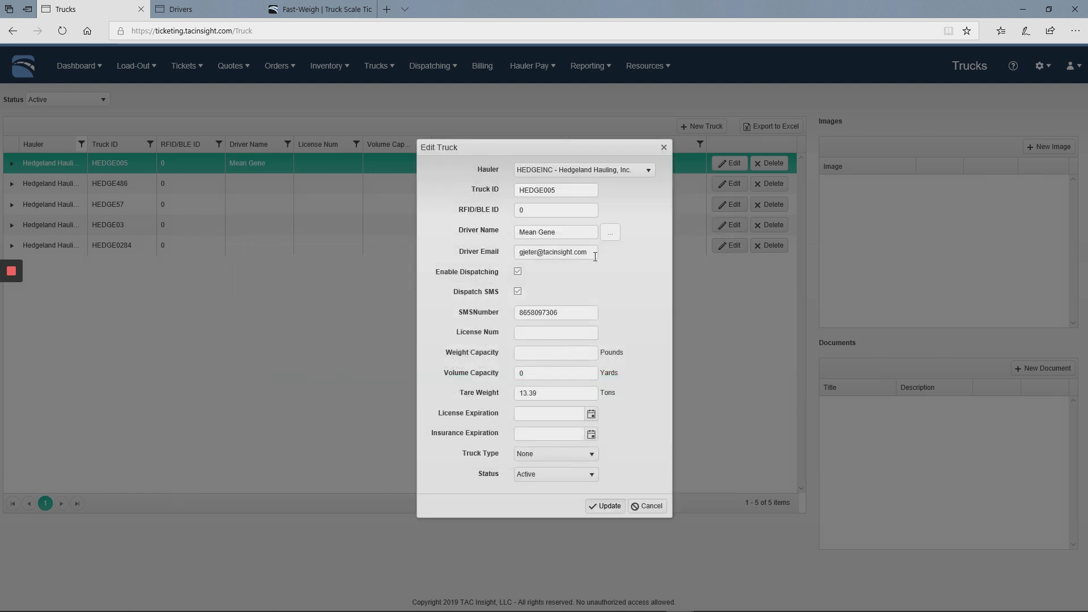
{"action": "left_click", "coordinate": [570, 311]}
{"action": "left_click", "coordinate": [641, 295]}
Step: Choose the Hedgeland Hauling, Inc. driver for truck HEDGE005 and check the filled-in e-mail and SMS number
{"action": "left_click", "coordinate": [610, 232]}
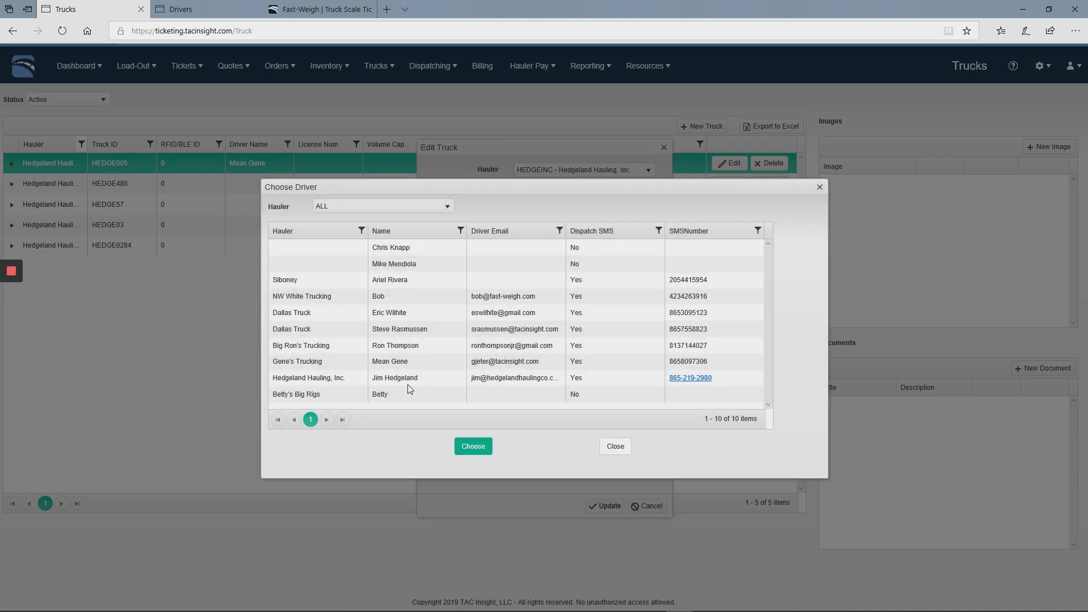
{"action": "left_click", "coordinate": [392, 378]}
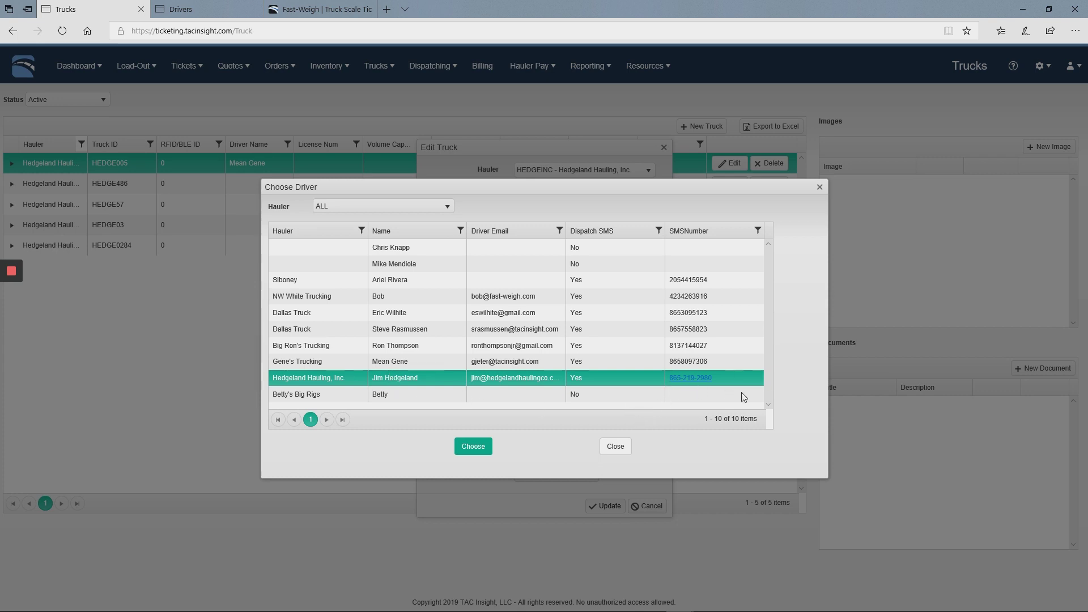
{"action": "left_click", "coordinate": [470, 448]}
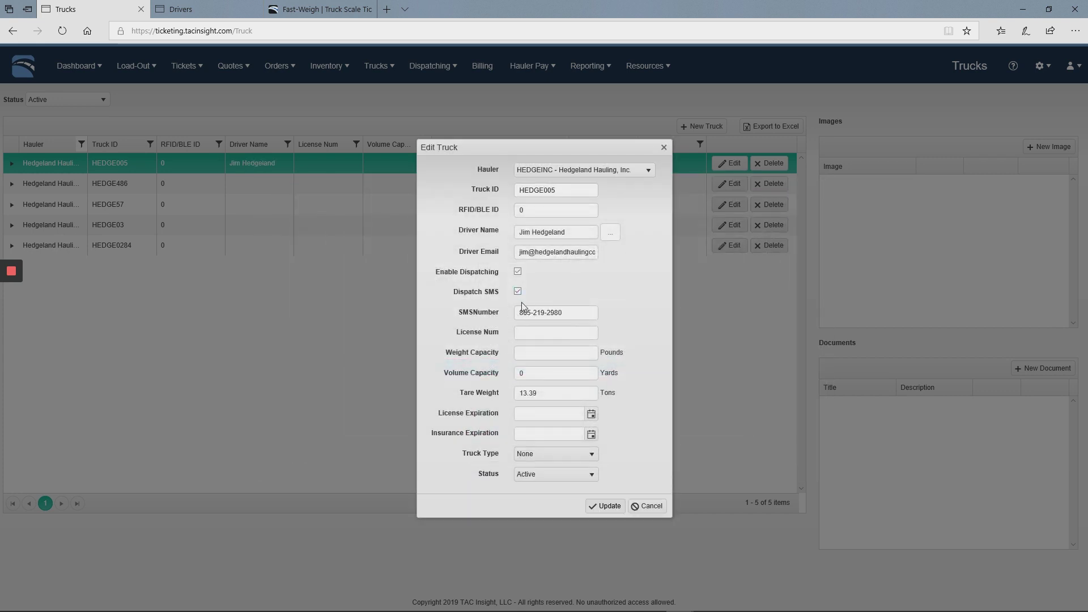
{"action": "double_click", "coordinate": [558, 251]}
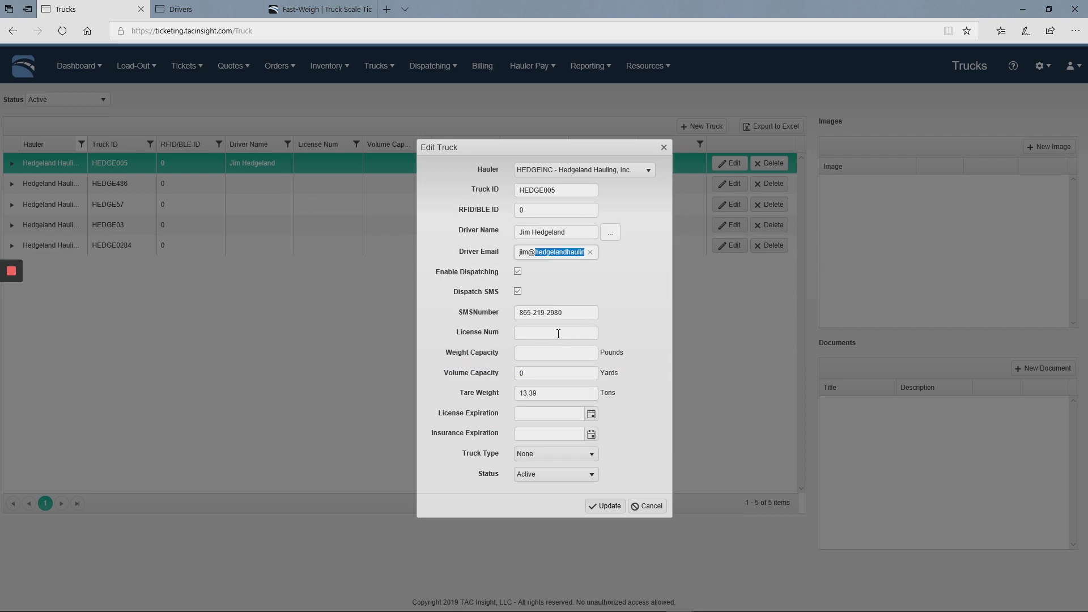
{"action": "double_click", "coordinate": [539, 312]}
{"action": "left_click", "coordinate": [634, 307]}
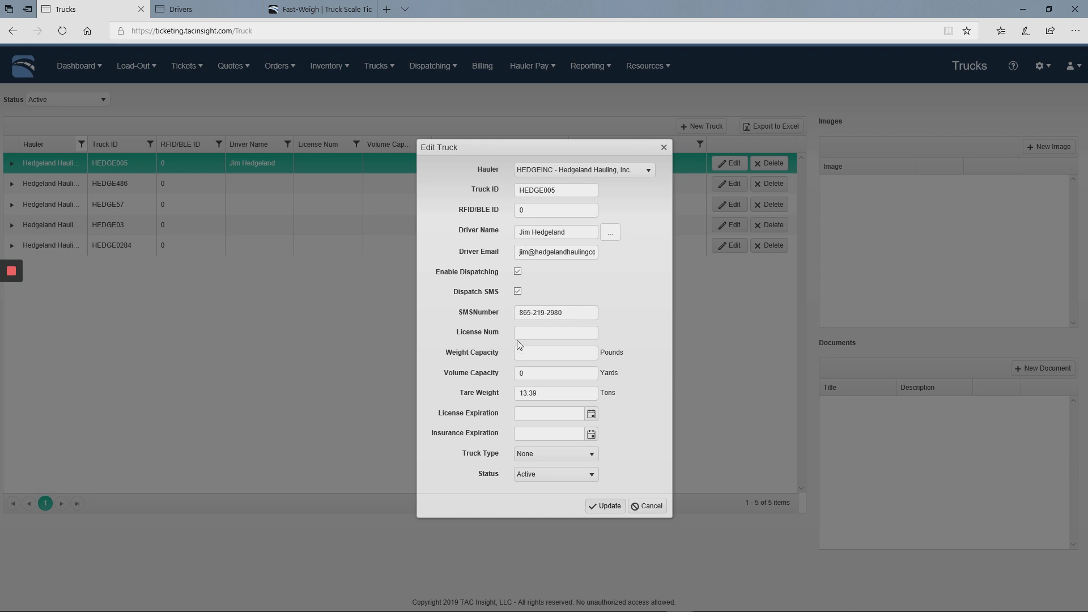
{"action": "triple_click", "coordinate": [571, 311]}
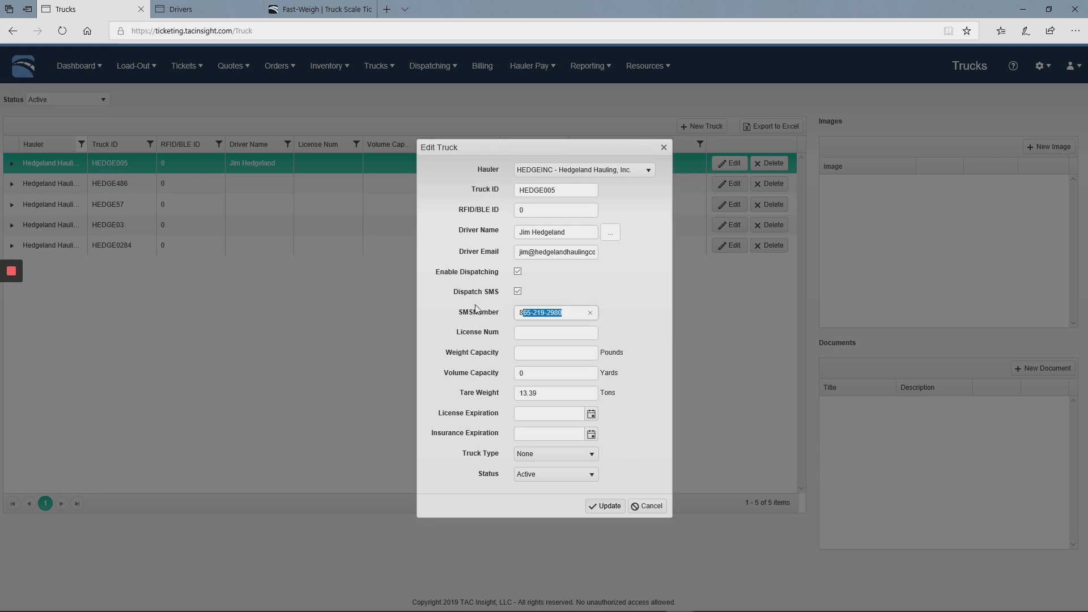
{"action": "left_click", "coordinate": [630, 266]}
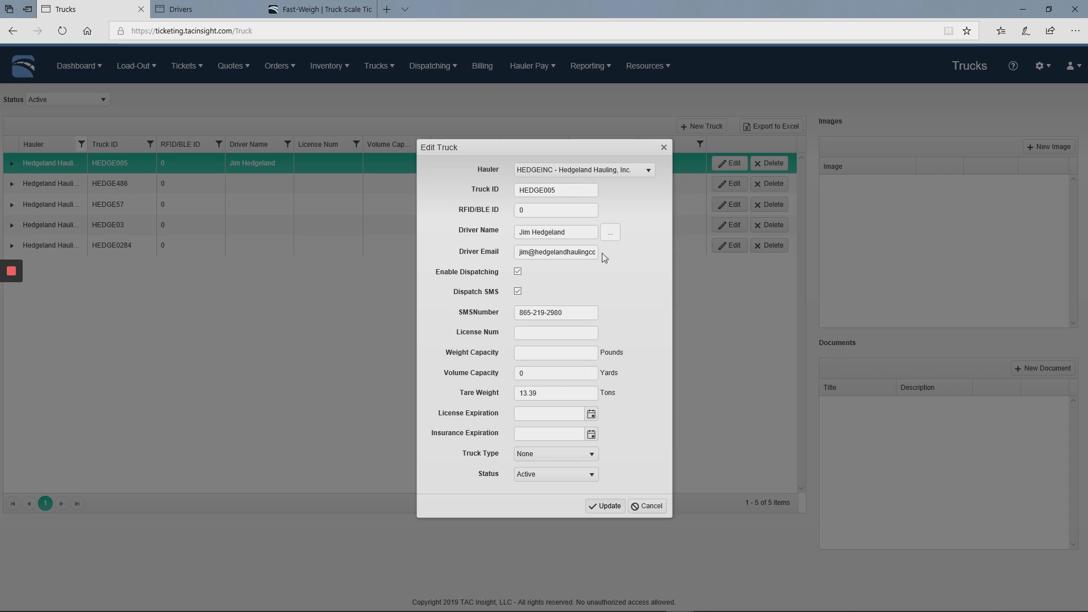
Step: Look through the driver choices once more, close them without choosing, and save truck HEDGE005
{"action": "left_click", "coordinate": [611, 233]}
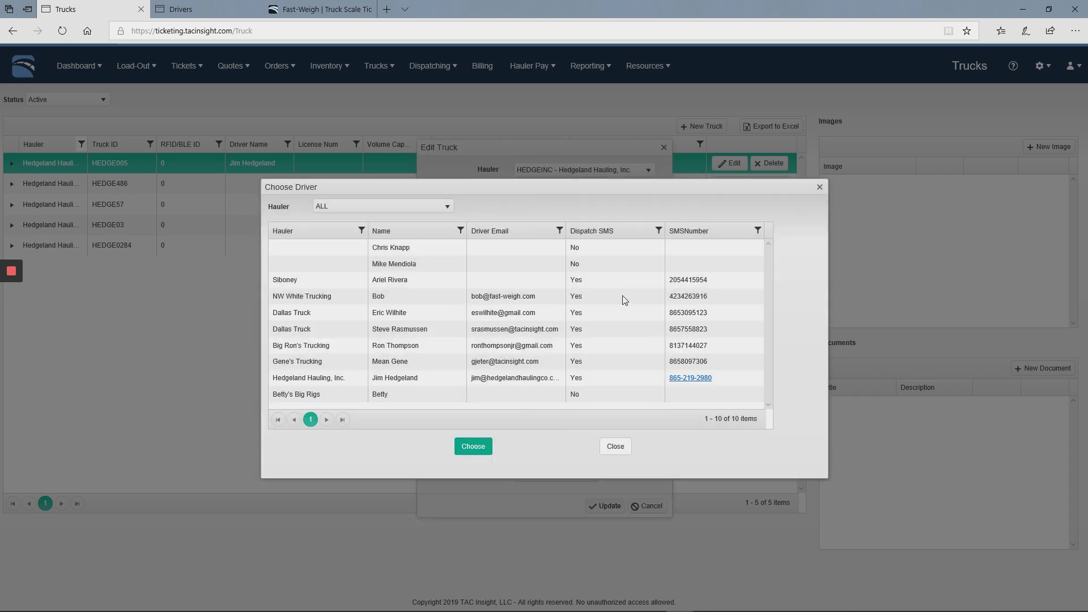
{"action": "left_click", "coordinate": [619, 449]}
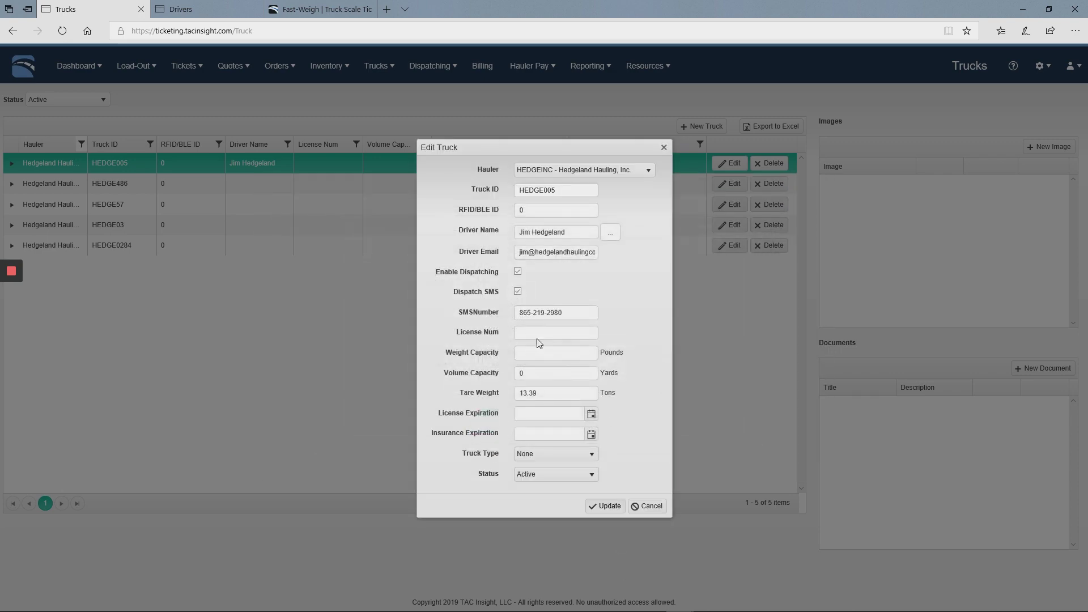
{"action": "left_click", "coordinate": [558, 319]}
{"action": "left_click", "coordinate": [605, 506]}
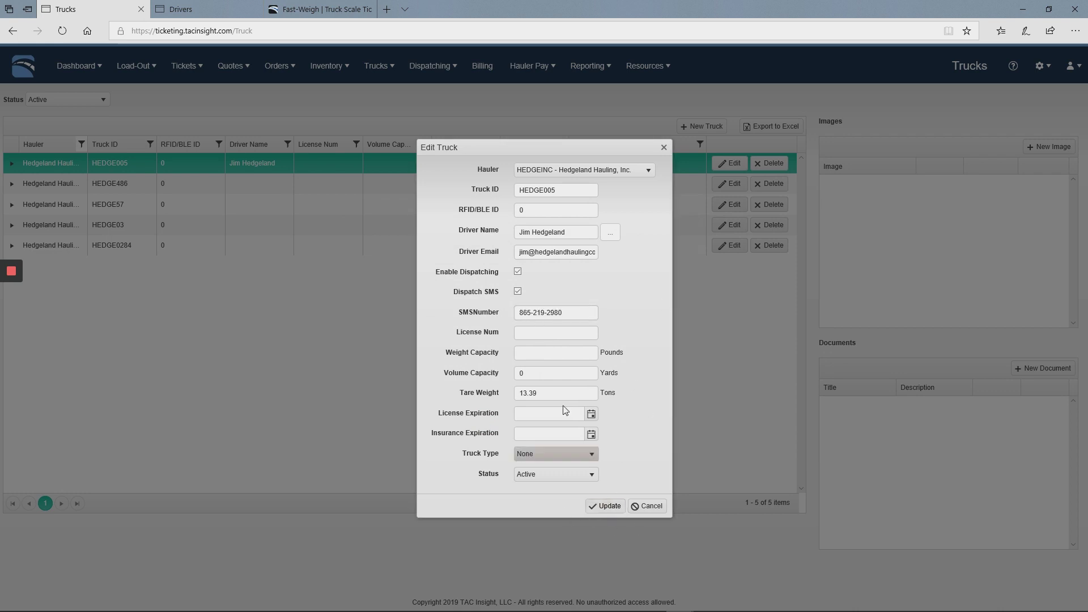
{"action": "left_click", "coordinate": [596, 505]}
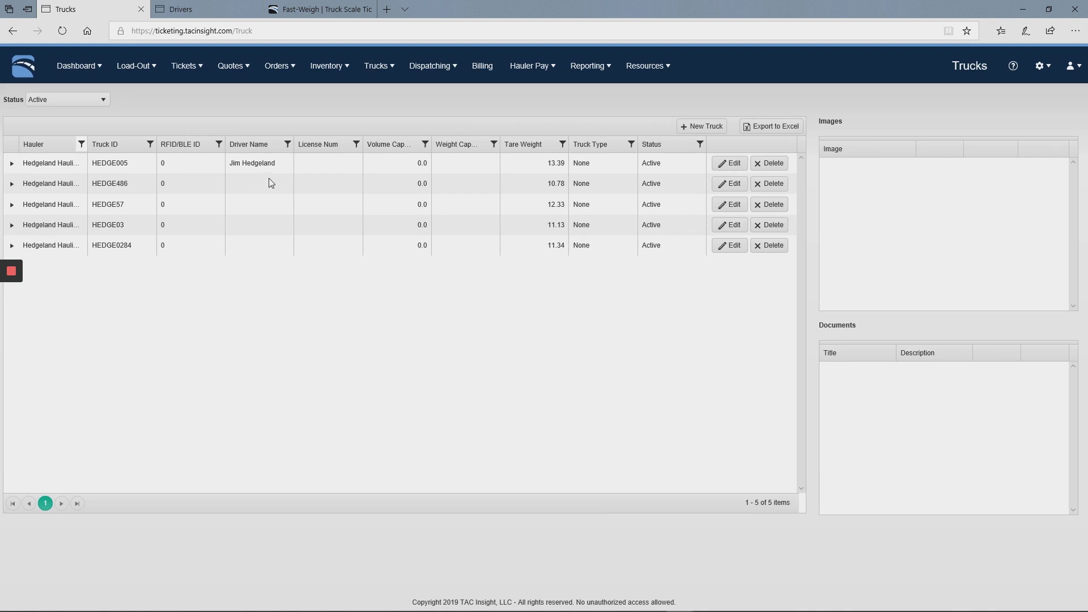
Step: Open the Dispatch Dashboard and start a new dispatch
{"action": "left_click", "coordinate": [207, 166]}
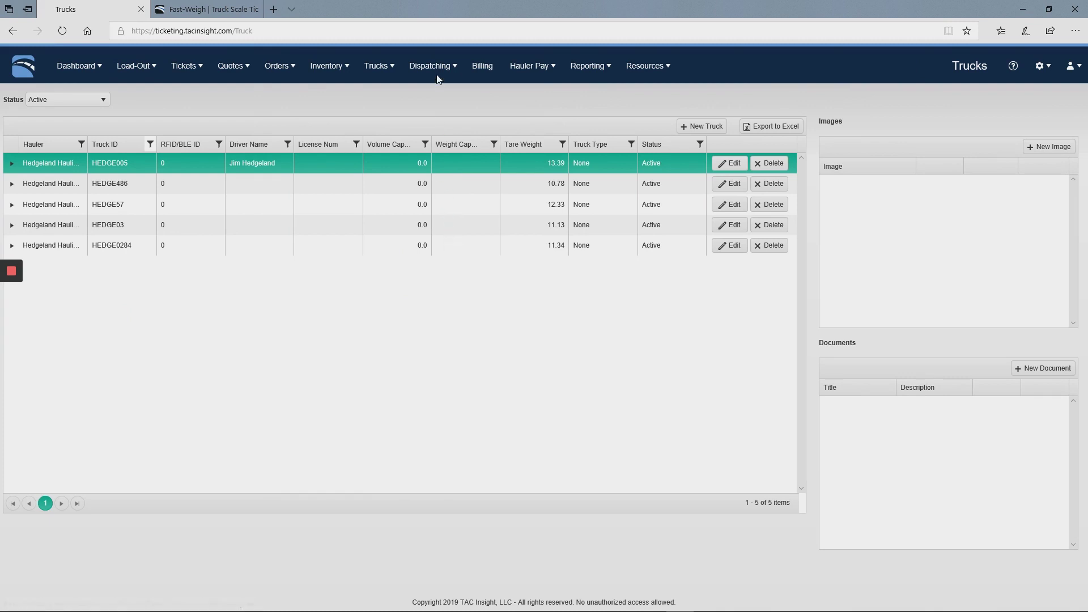
{"action": "left_click", "coordinate": [423, 85]}
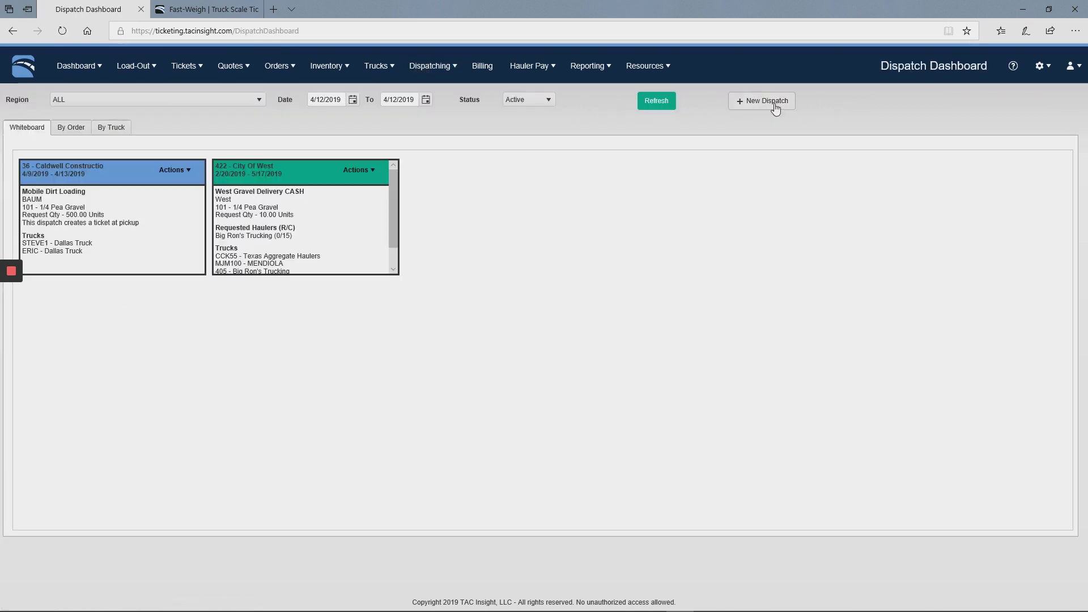
{"action": "left_click", "coordinate": [775, 107]}
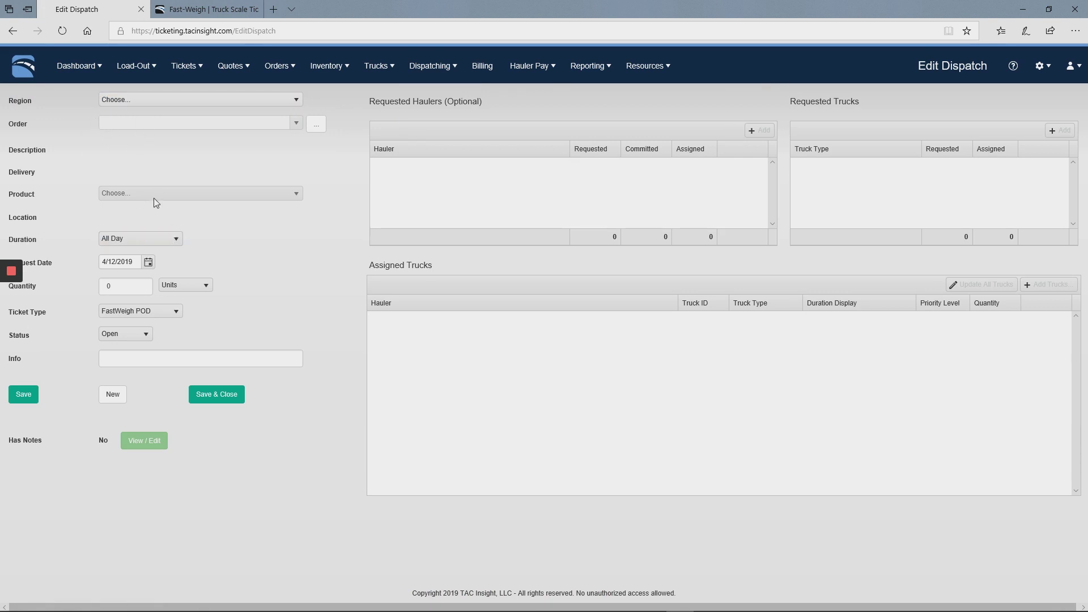
Step: Set the dispatch region to TN - Tennessee and enter the order number of the Gene J. Construction cash order
{"action": "left_click", "coordinate": [195, 101]}
{"action": "left_click", "coordinate": [140, 140]}
{"action": "left_click", "coordinate": [163, 122]}
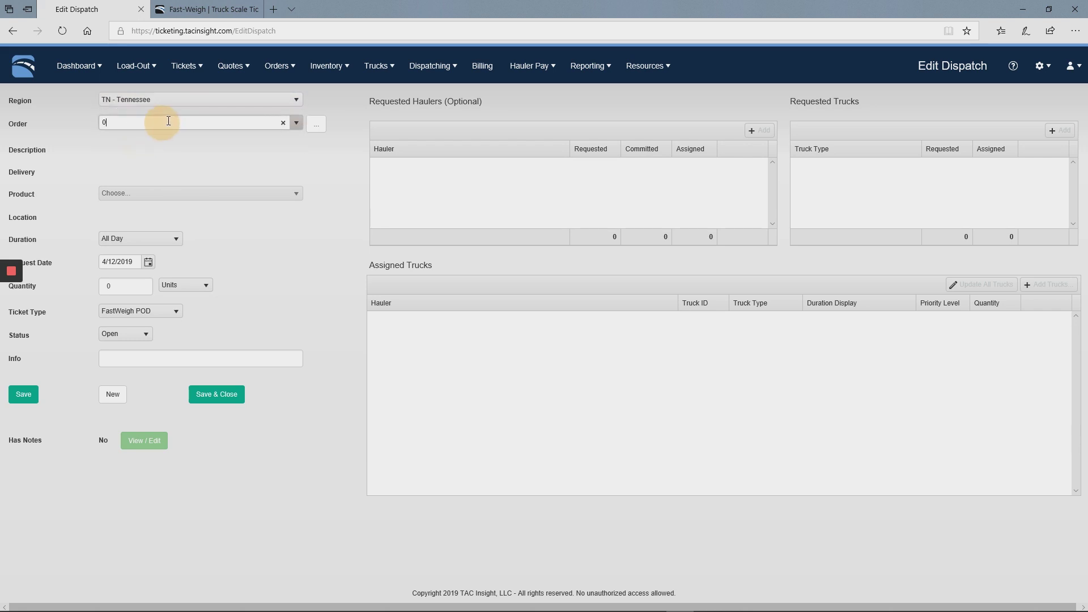
{"action": "type", "text": "117"}
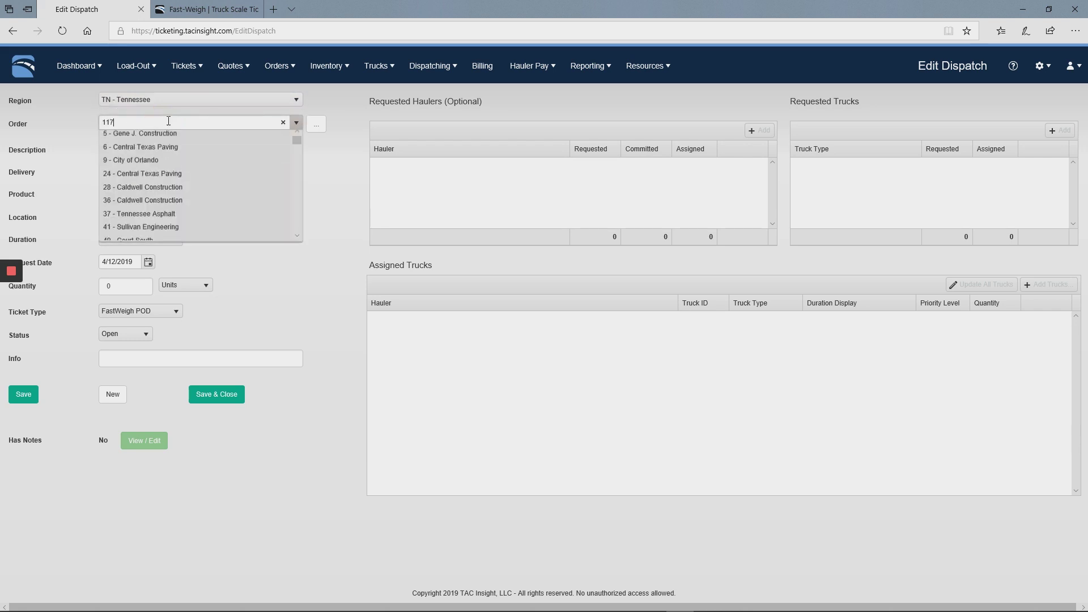
{"action": "key", "text": "Return"}
{"action": "left_click", "coordinate": [244, 164]}
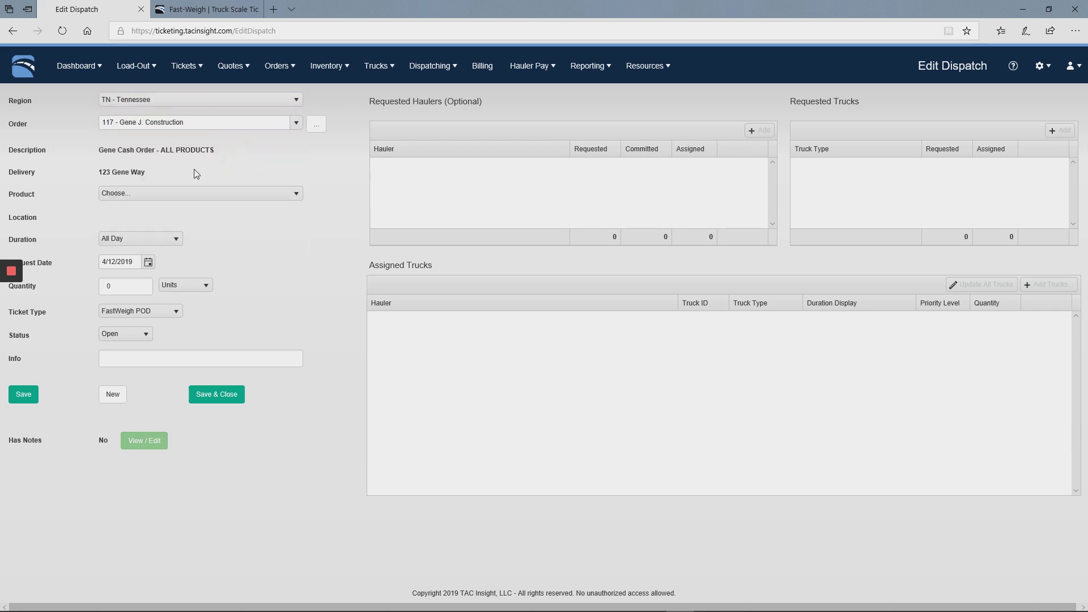
Step: Browse the available orders in the dispatch's order list and close it without picking another one
{"action": "left_click", "coordinate": [296, 123]}
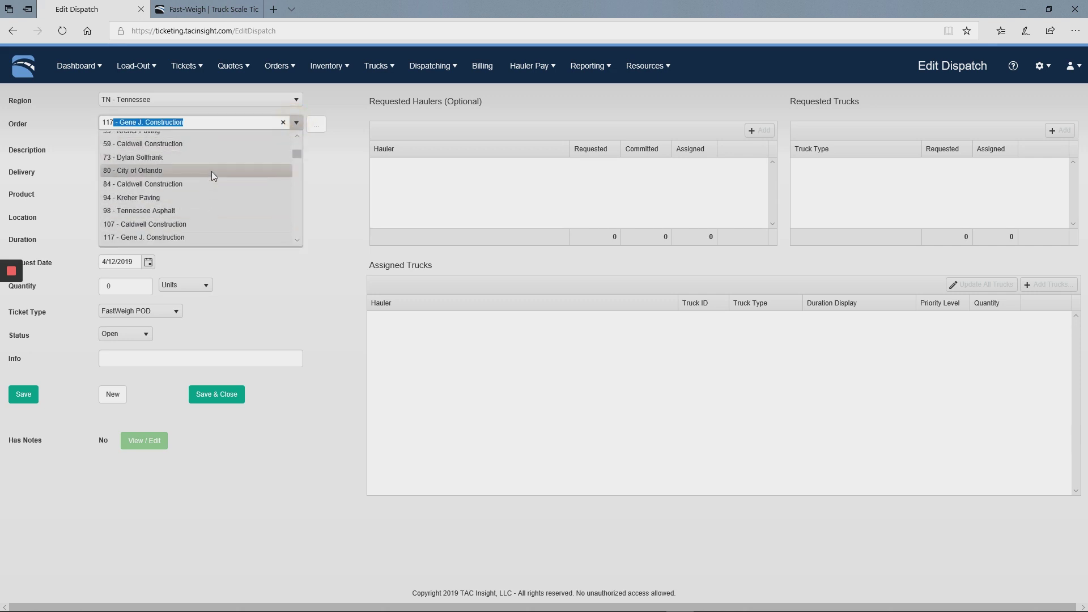
{"action": "left_click", "coordinate": [297, 151]}
{"action": "mouse_move", "coordinate": [297, 152]}
{"action": "left_mouse_down"}
{"action": "mouse_move", "coordinate": [297, 219]}
{"action": "mouse_move", "coordinate": [306, 140]}
{"action": "left_mouse_up"}
{"action": "left_click", "coordinate": [326, 171]}
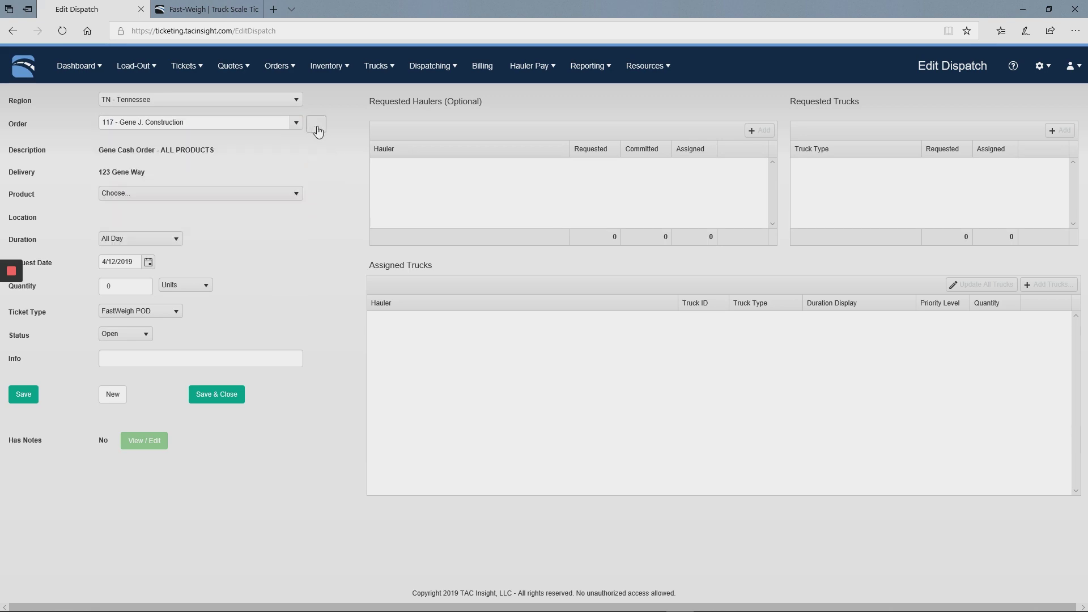
Step: Search for the Gene J. Construction order by its number in the Select Order dialog and select "Gene Cash Order - ALL PRODUCTS"
{"action": "left_click", "coordinate": [316, 125]}
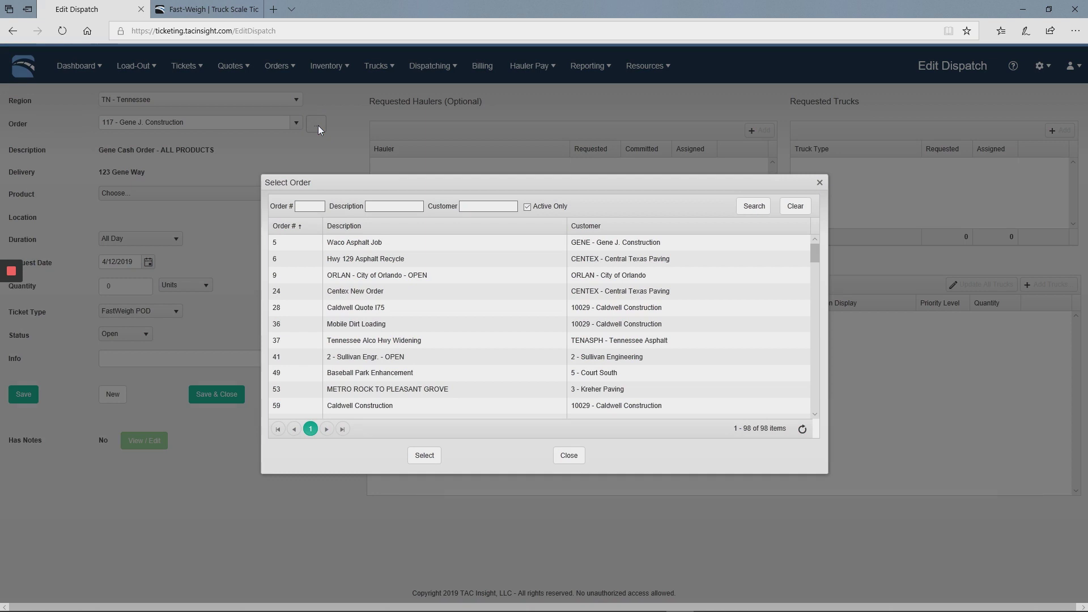
{"action": "left_click", "coordinate": [387, 207]}
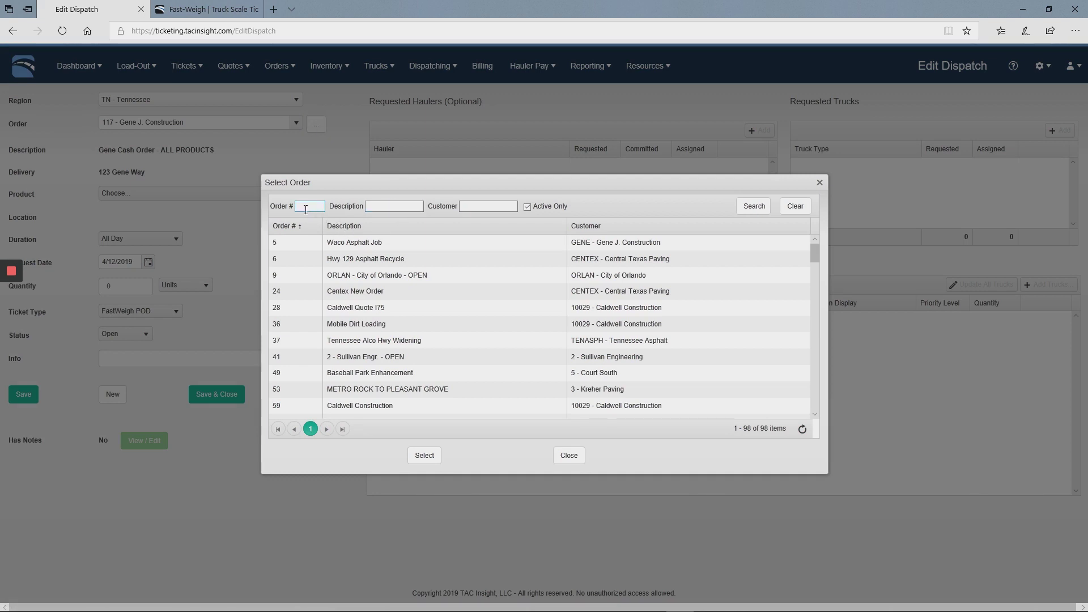
{"action": "left_click", "coordinate": [391, 208]}
{"action": "left_click", "coordinate": [317, 207]}
{"action": "type", "text": "117"}
{"action": "left_click", "coordinate": [754, 207]}
{"action": "left_click", "coordinate": [402, 244]}
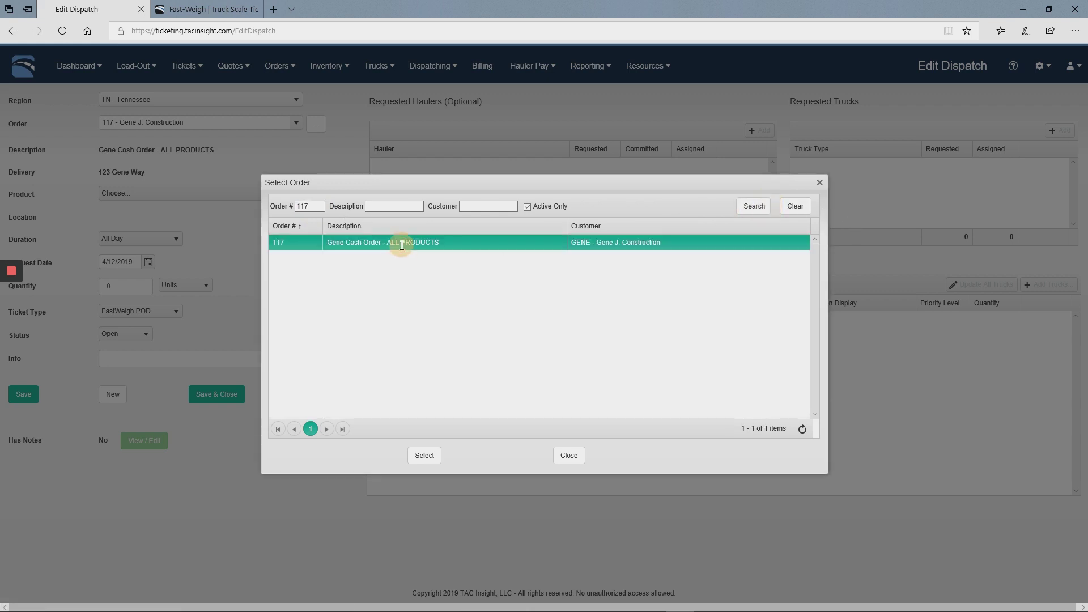
{"action": "left_click", "coordinate": [424, 457]}
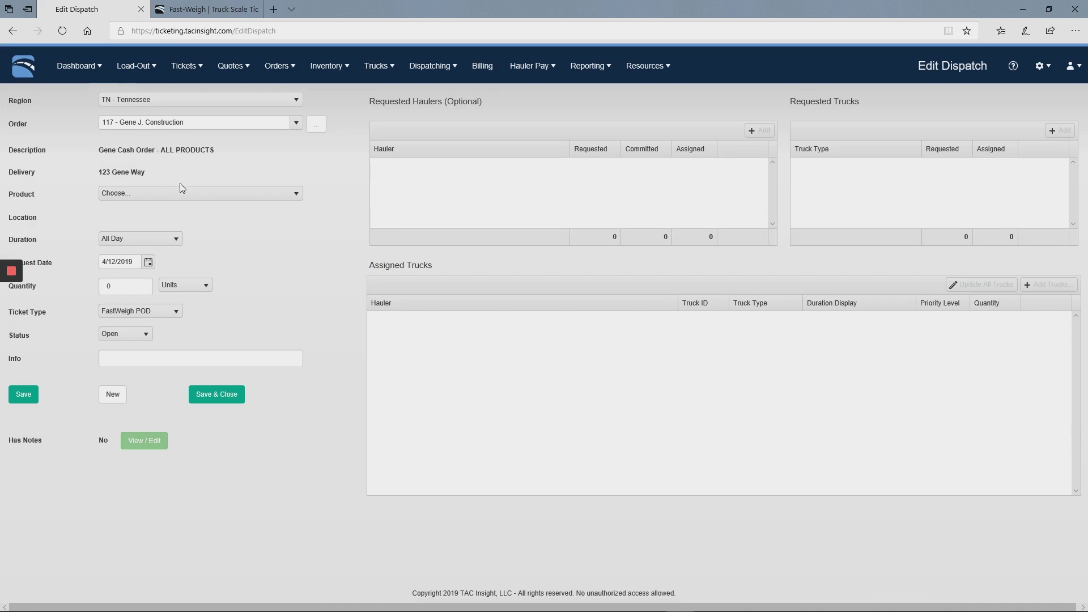
Step: Set the dispatch product to 101 - 1/4 Pea Gravel (Baum Quarry/Tom's Material)
{"action": "left_click", "coordinate": [180, 193]}
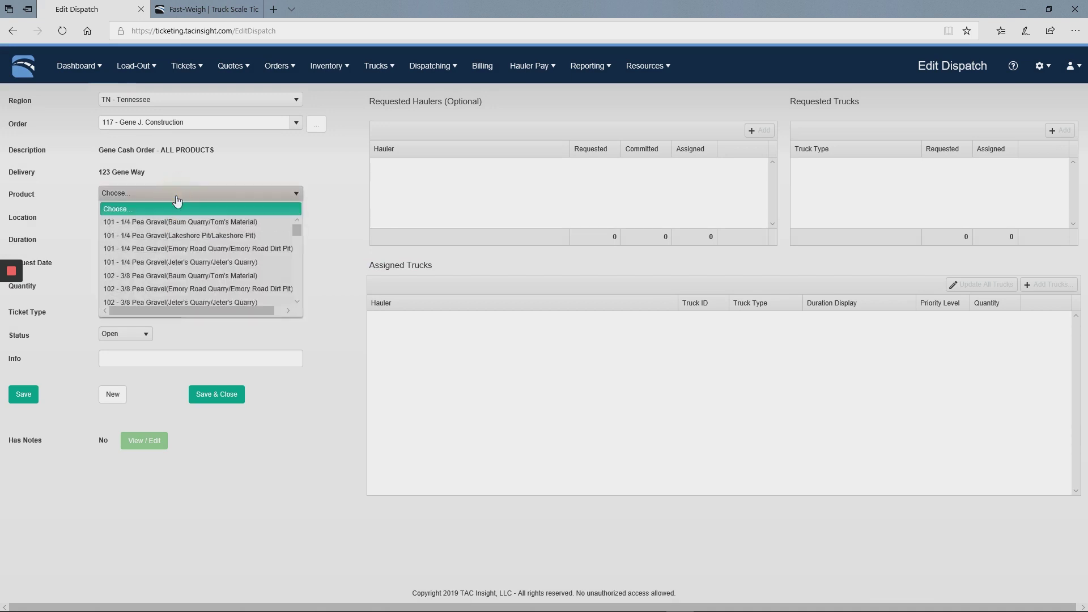
{"action": "left_click", "coordinate": [141, 222]}
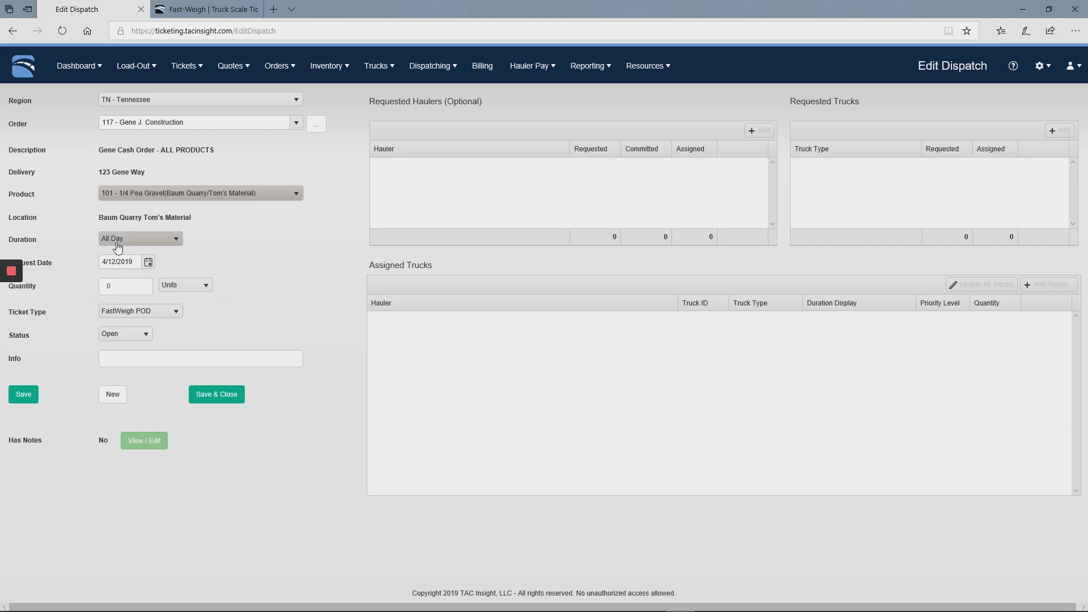
Step: Try the Multi-Hour duration for the dispatch
{"action": "left_click", "coordinate": [138, 243]}
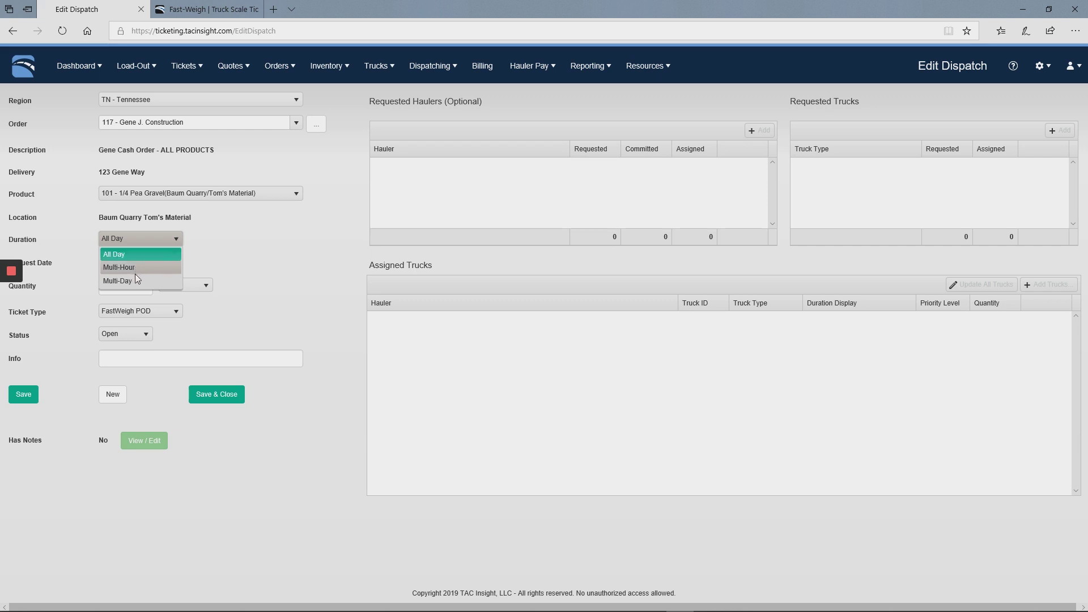
{"action": "left_click", "coordinate": [130, 269]}
{"action": "left_click", "coordinate": [135, 286]}
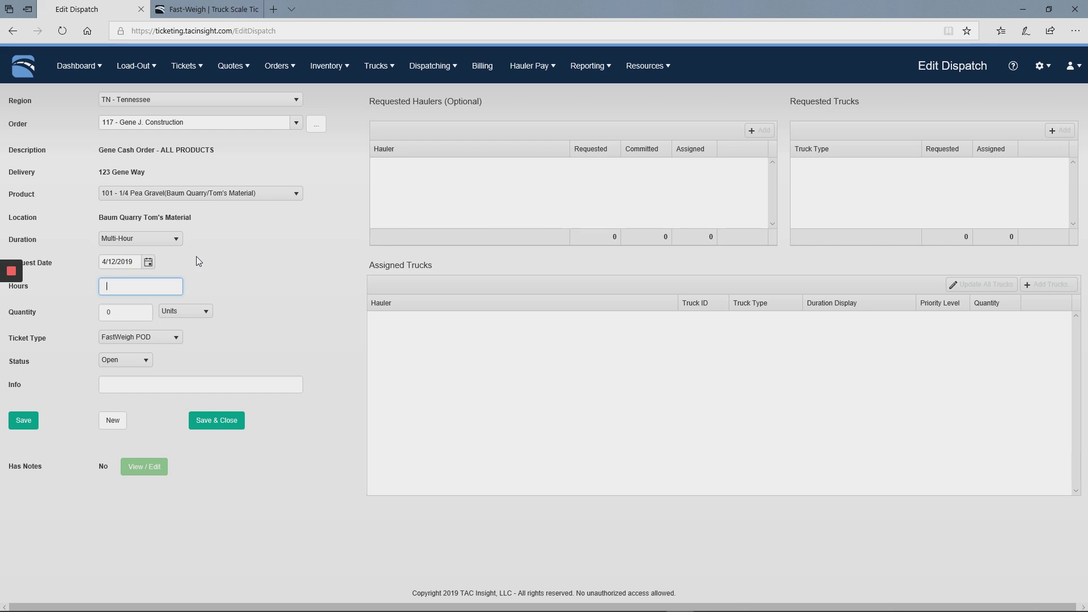
Step: Set the dispatch duration to Multi-Day, with request date 4/12/2019 and to date 4/16/2019
{"action": "left_click", "coordinate": [141, 239]}
{"action": "left_click", "coordinate": [110, 284]}
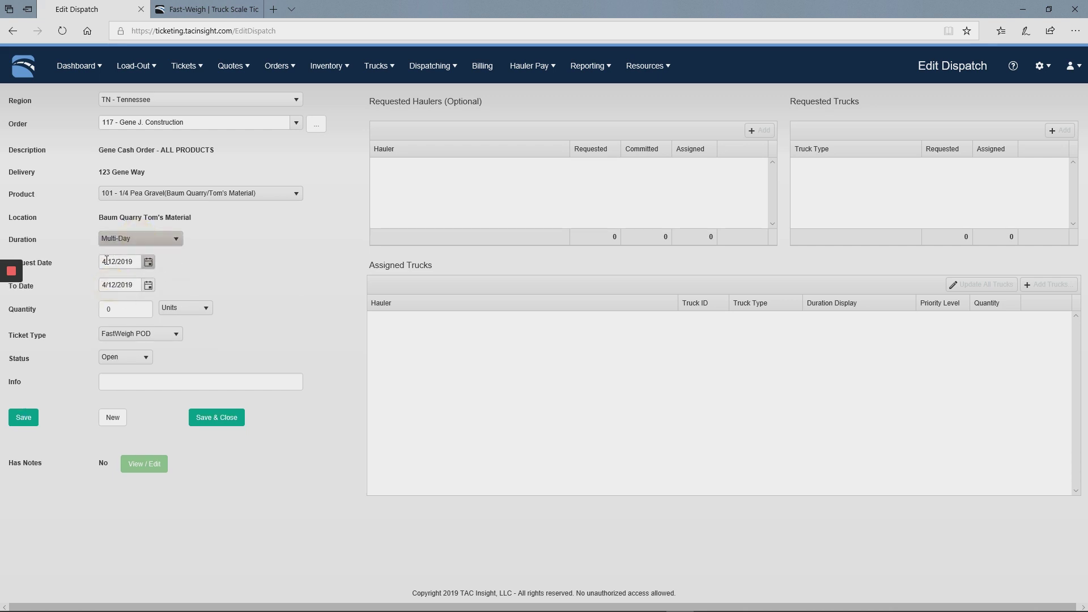
{"action": "left_click", "coordinate": [148, 262]}
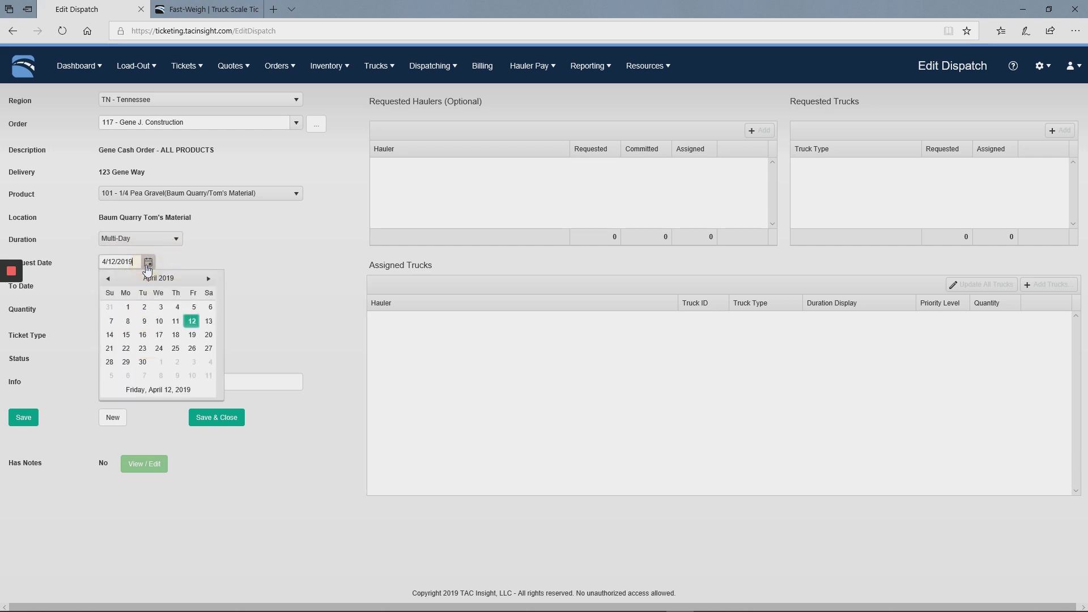
{"action": "left_click", "coordinate": [192, 321]}
{"action": "left_click", "coordinate": [148, 286]}
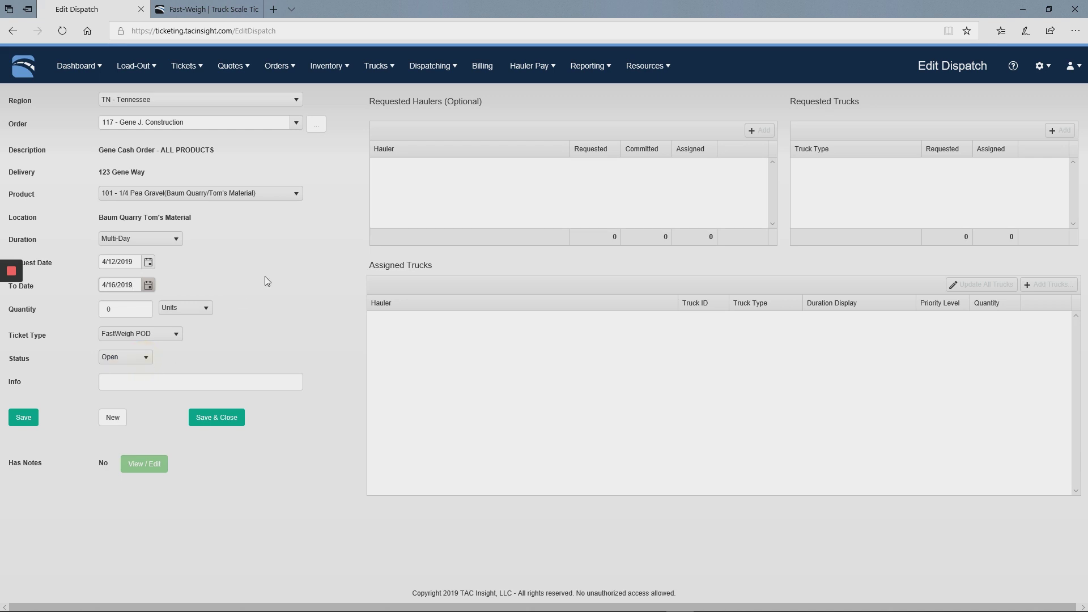
Step: Set the dispatch quantity to 6 and its unit to Loads
{"action": "left_click", "coordinate": [127, 312]}
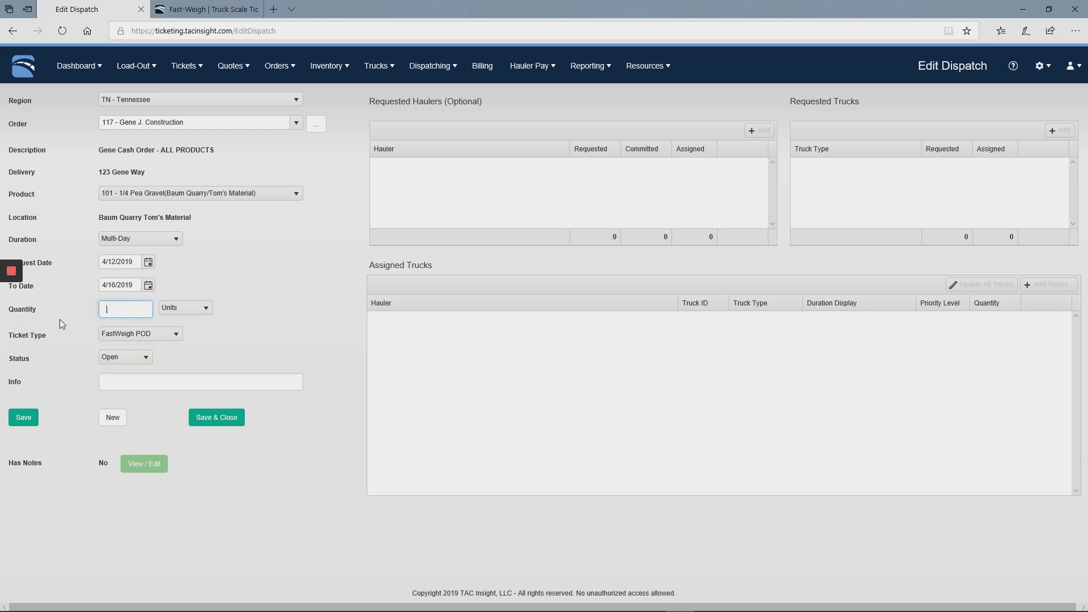
{"action": "left_click", "coordinate": [192, 308]}
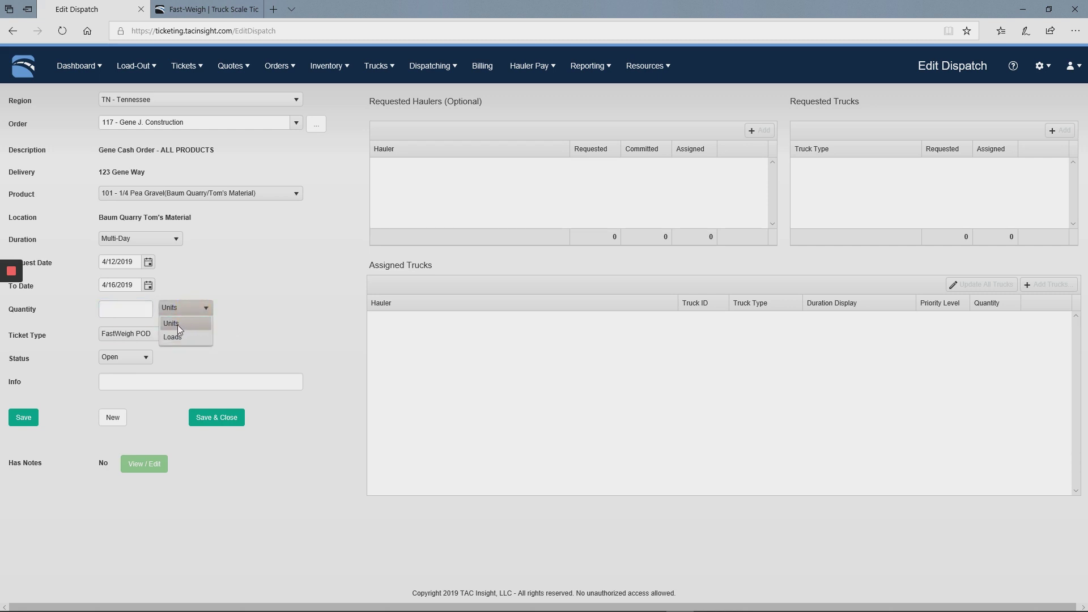
{"action": "mouse_move", "coordinate": [647, 67]}
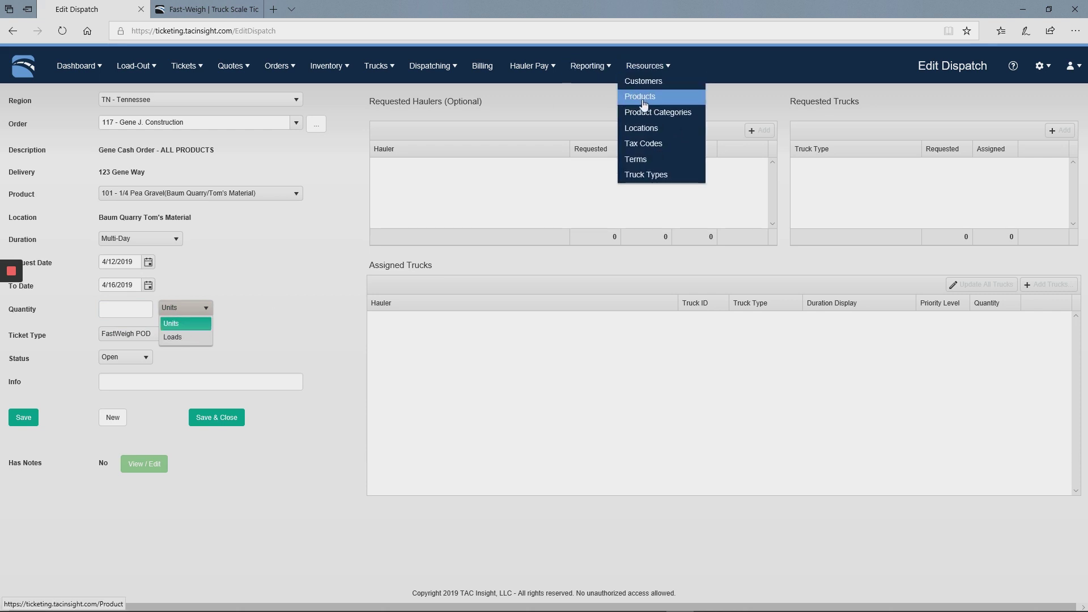
{"action": "left_click", "coordinate": [178, 337]}
{"action": "left_click", "coordinate": [107, 309]}
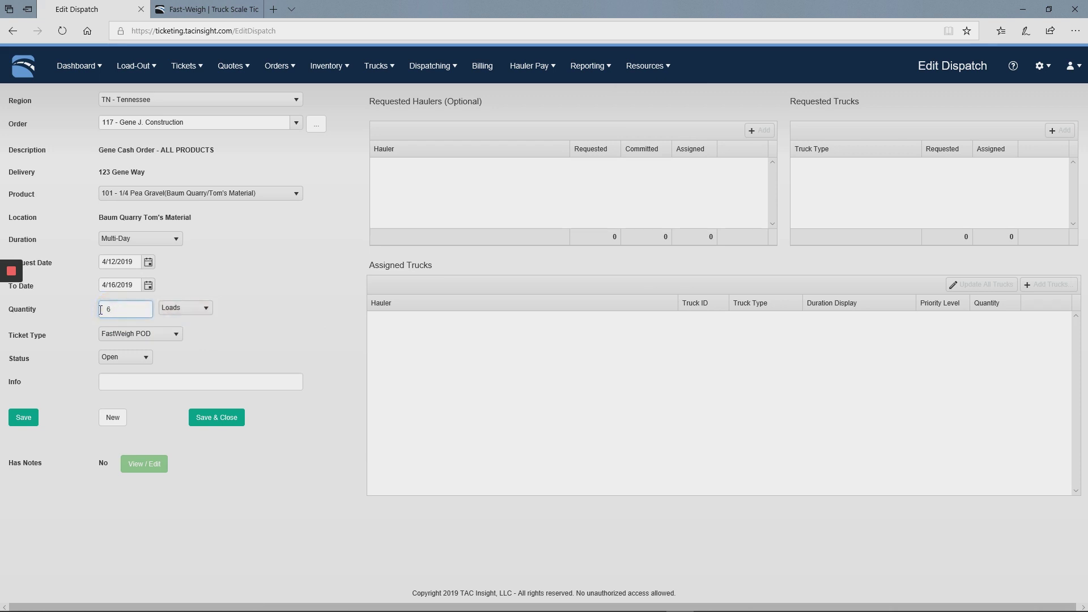
{"action": "left_click", "coordinate": [311, 271]}
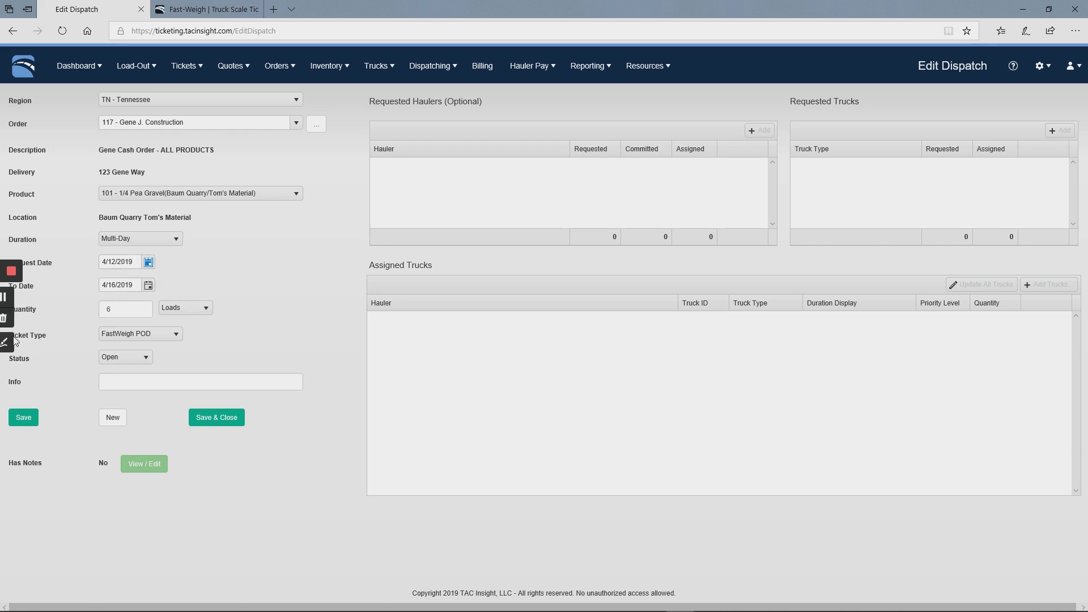
Step: Review the available ticket types and keep FastWeigh POD for the dispatch
{"action": "left_click", "coordinate": [46, 335]}
{"action": "left_click", "coordinate": [59, 343]}
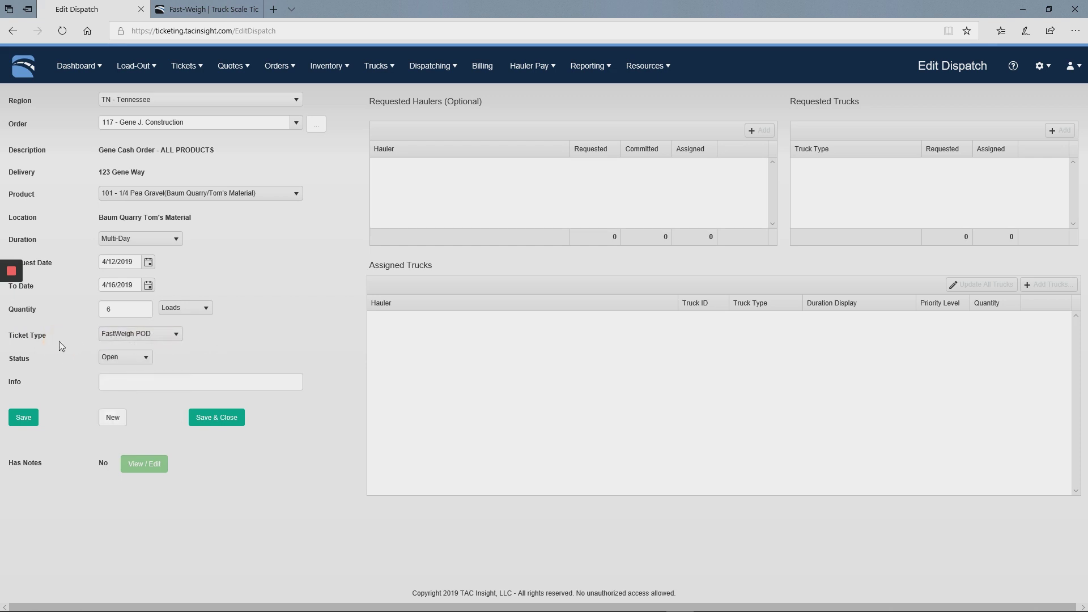
{"action": "left_click", "coordinate": [171, 334]}
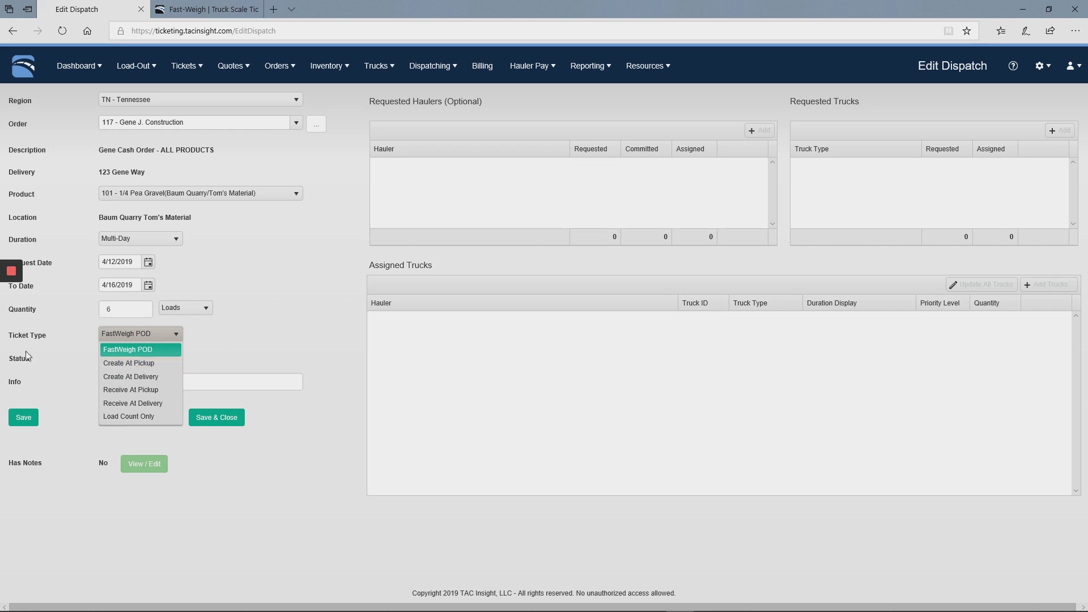
{"action": "left_click", "coordinate": [173, 335]}
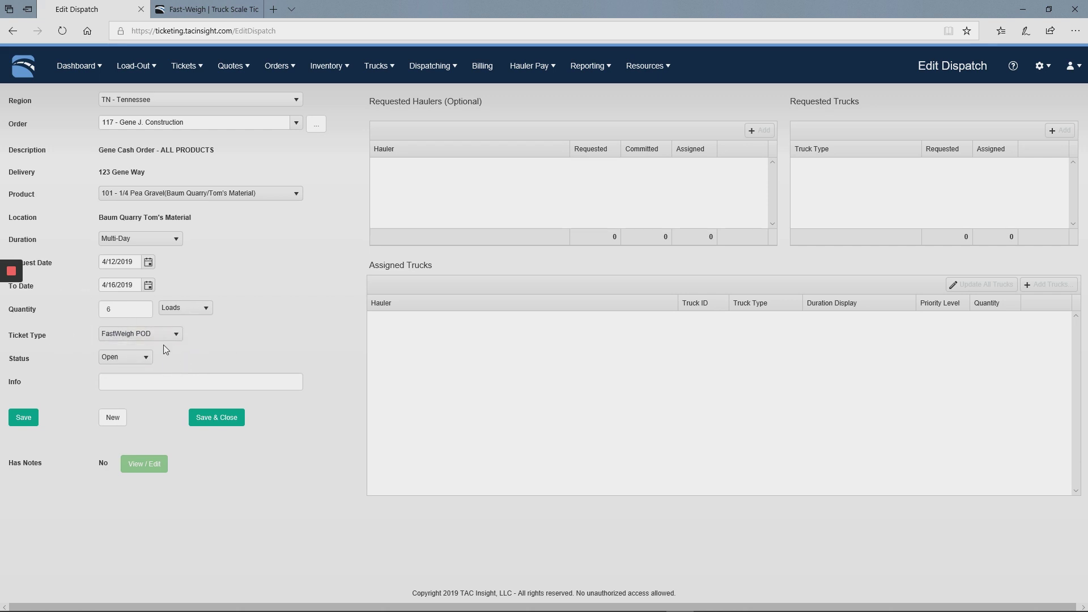
Step: Set the dispatch status to Hold and switch it back to Open
{"action": "left_click", "coordinate": [120, 361]}
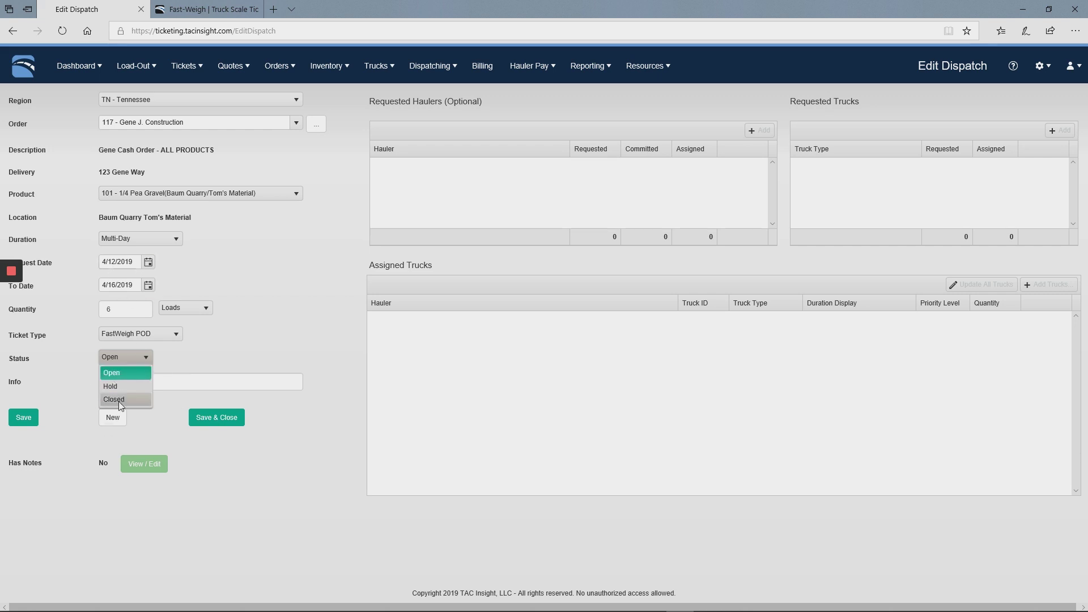
{"action": "left_click", "coordinate": [111, 386]}
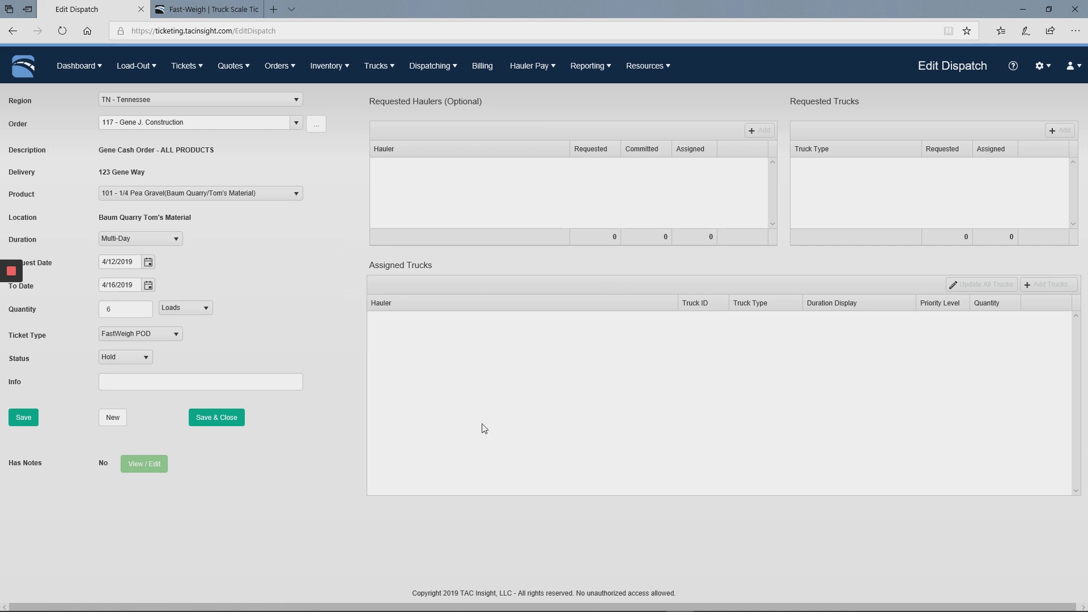
{"action": "left_click", "coordinate": [126, 357]}
{"action": "left_click", "coordinate": [126, 373]}
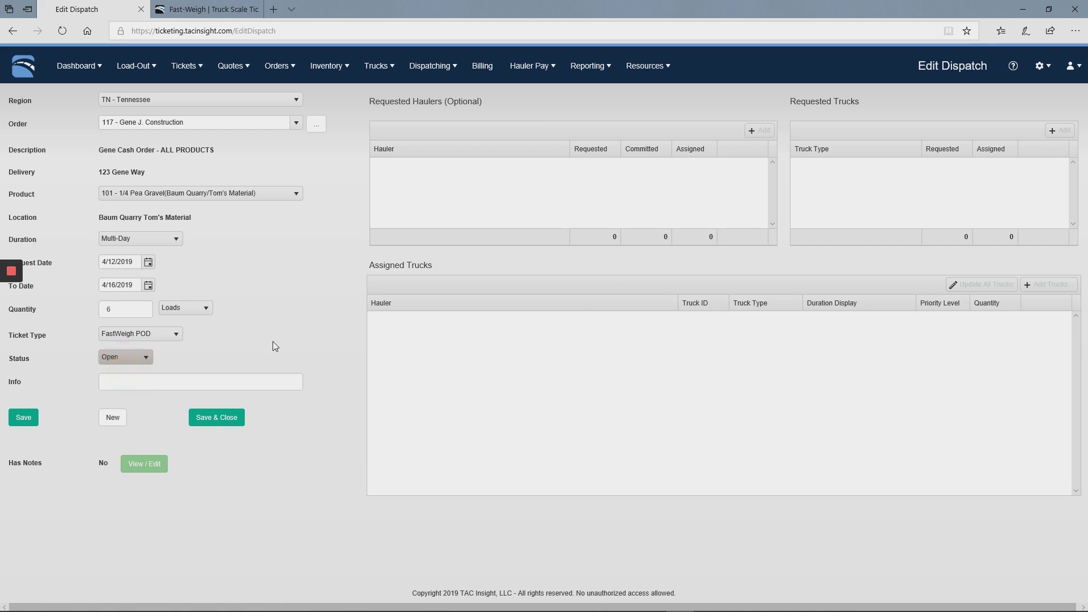
Step: Enter "Deliver by 10 am" as the dispatch info and save the dispatch
{"action": "left_click", "coordinate": [151, 381]}
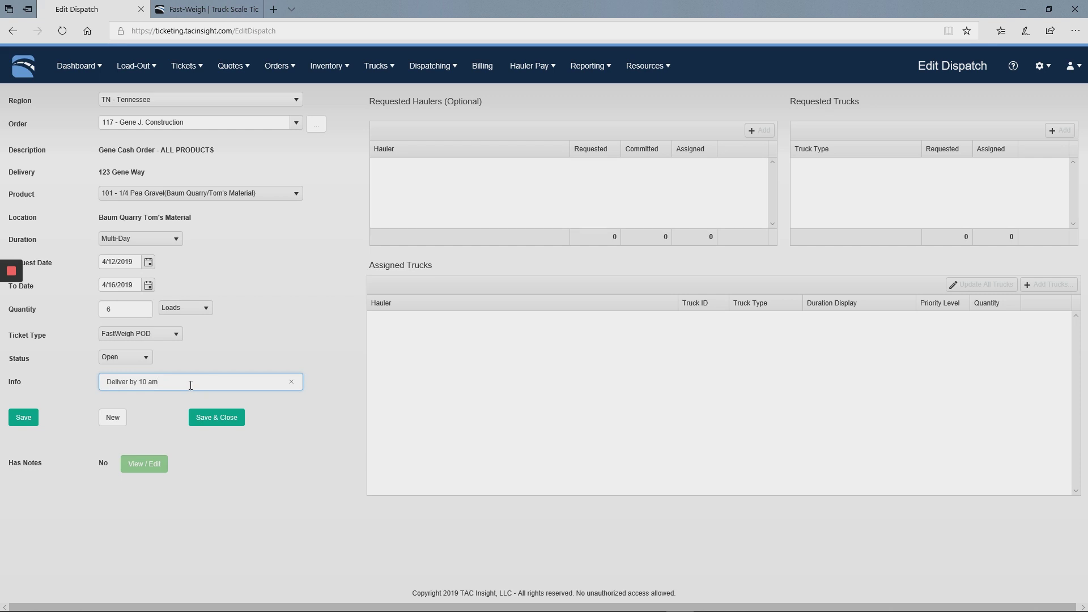
{"action": "left_click", "coordinate": [23, 418]}
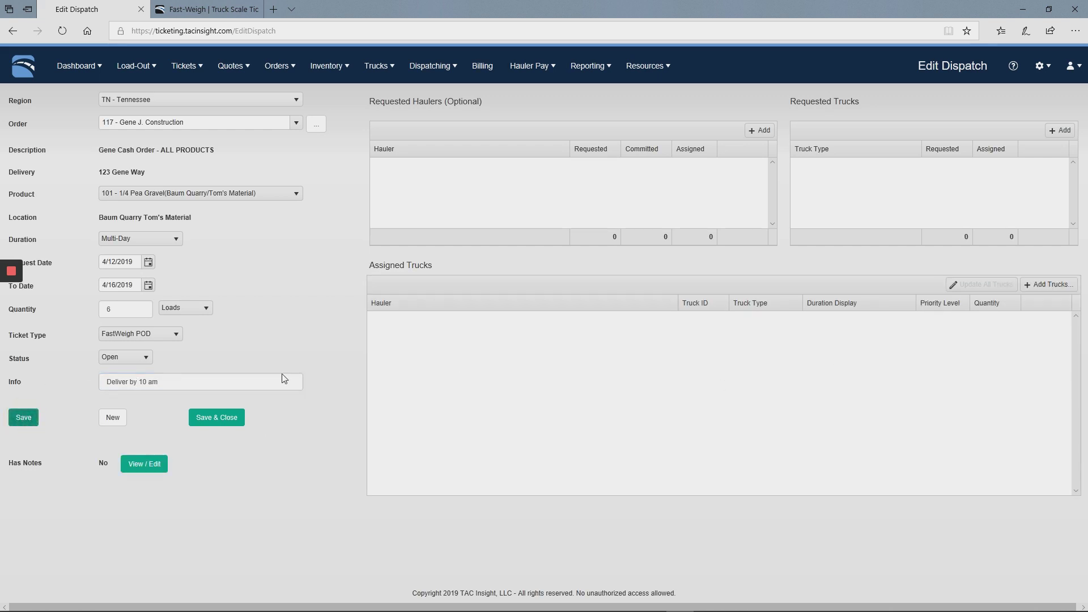
Step: Assign truck HEDGE005 of hauler HEDGEINC - Hedgeland Hauling, Inc. to the dispatch for 4/12/2019 to 4/16/2019
{"action": "left_click", "coordinate": [1049, 287]}
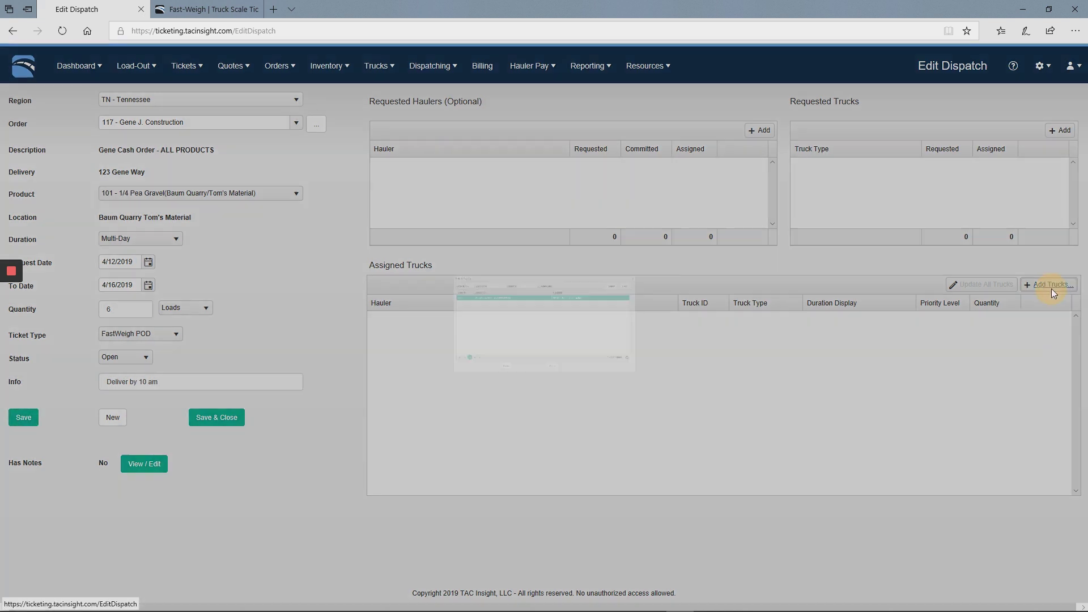
{"action": "left_click", "coordinate": [475, 202]}
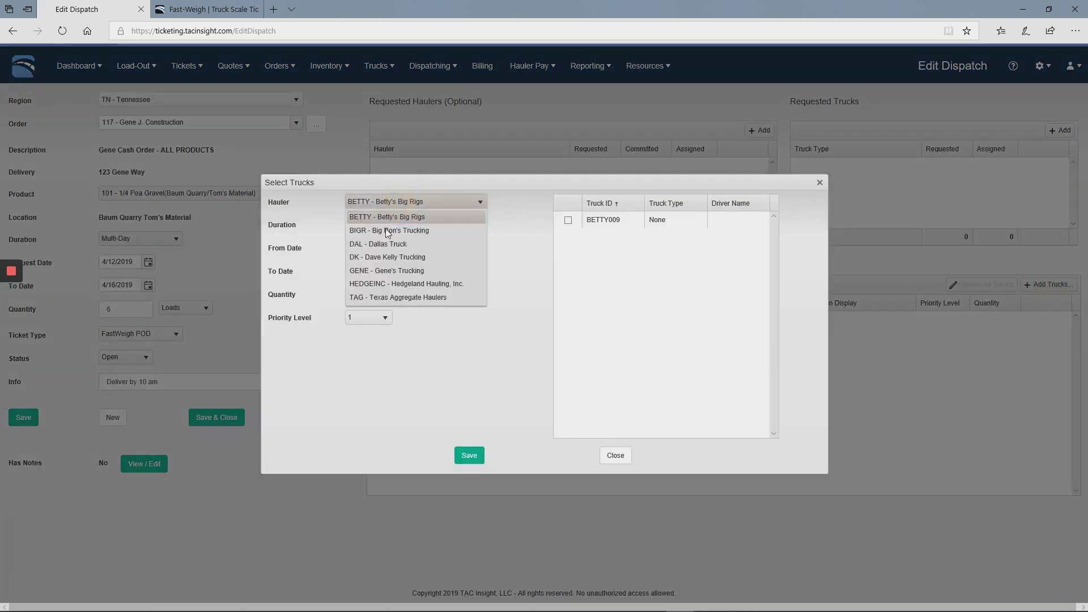
{"action": "left_click", "coordinate": [372, 282]}
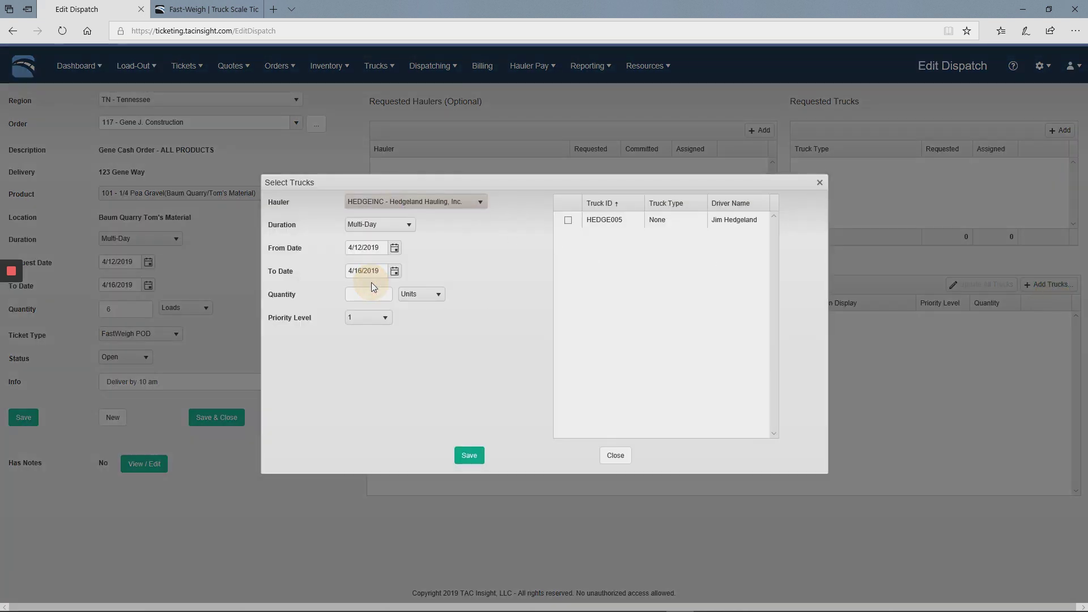
{"action": "left_click", "coordinate": [611, 222]}
{"action": "left_click", "coordinate": [568, 222]}
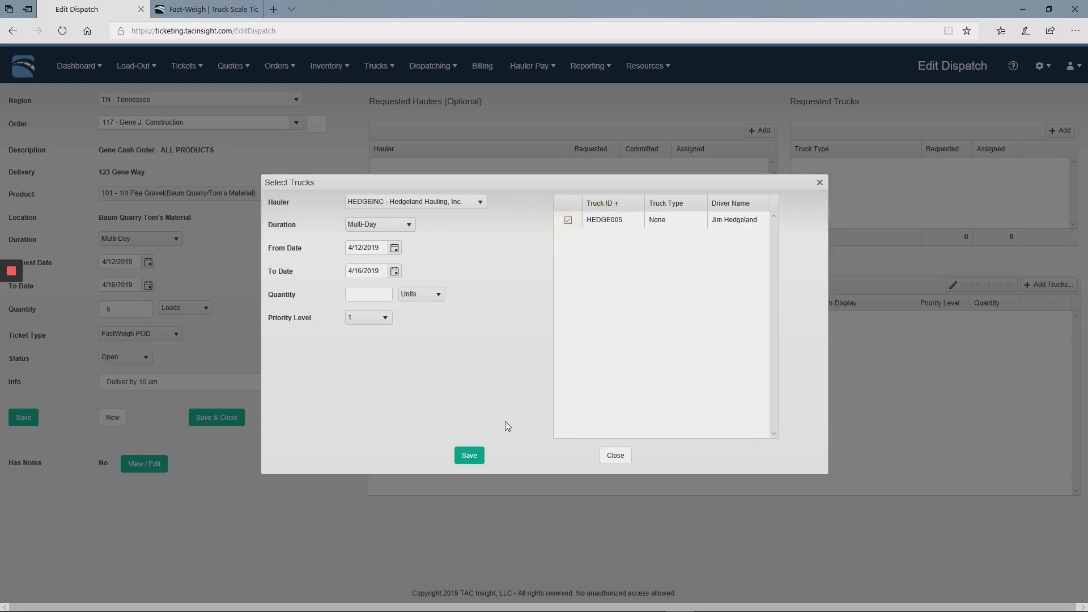
{"action": "left_click", "coordinate": [469, 455]}
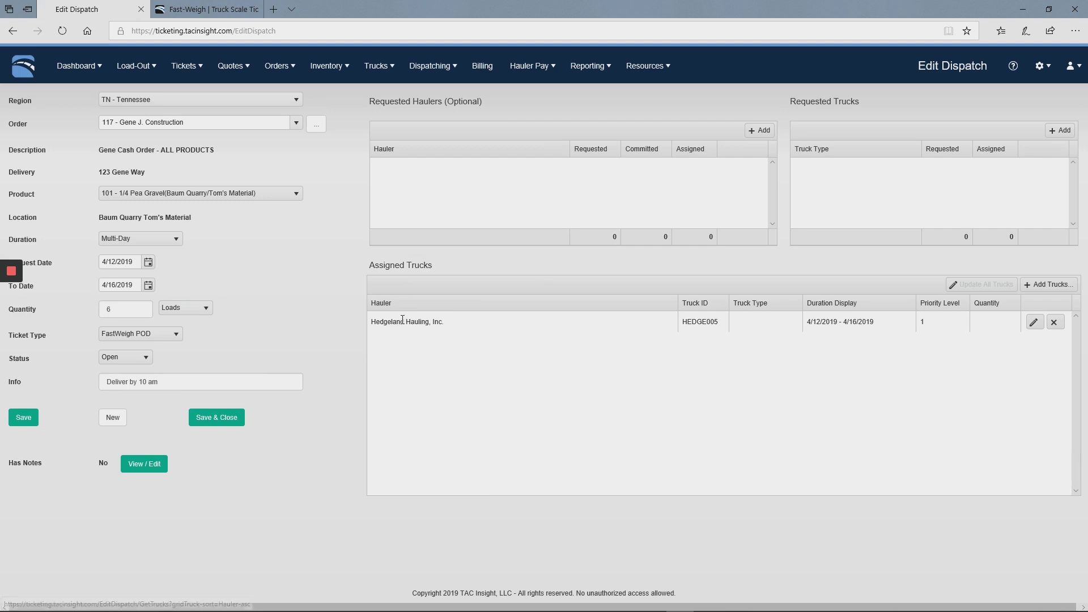
{"action": "left_click", "coordinate": [435, 331]}
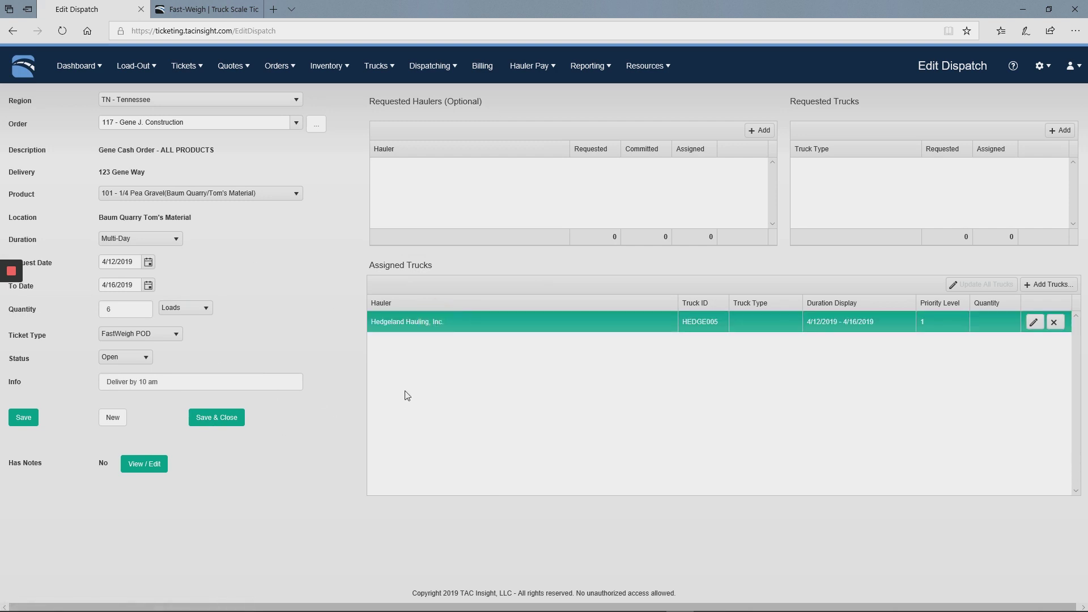
{"action": "left_click_drag", "start_coordinate": [169, 386], "coordinate": [102, 386]}
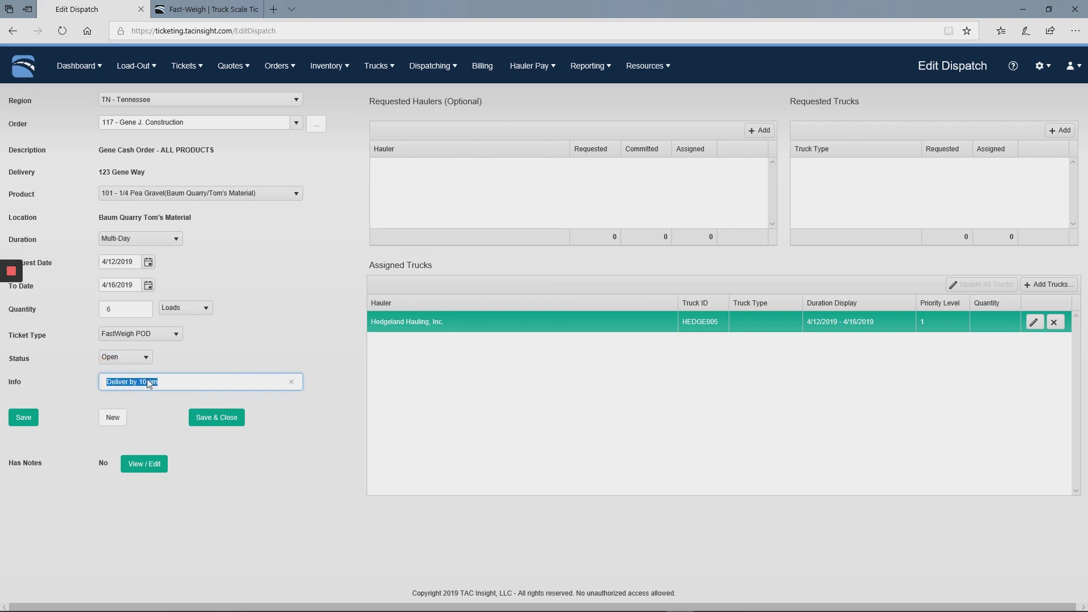
{"action": "left_click", "coordinate": [282, 423]}
{"action": "left_click", "coordinate": [78, 383]}
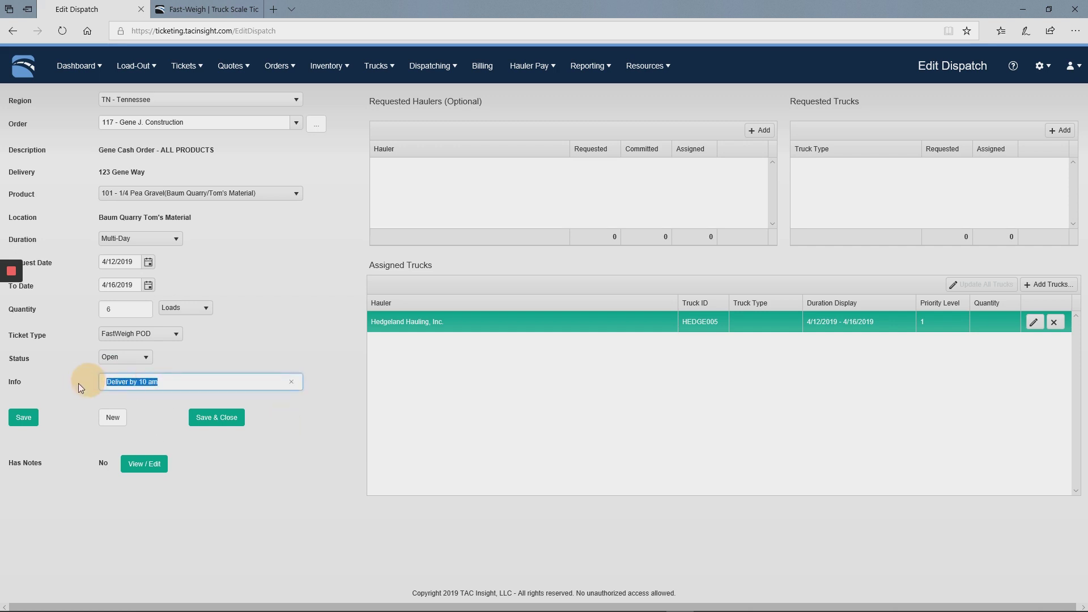
{"action": "left_click", "coordinate": [325, 420]}
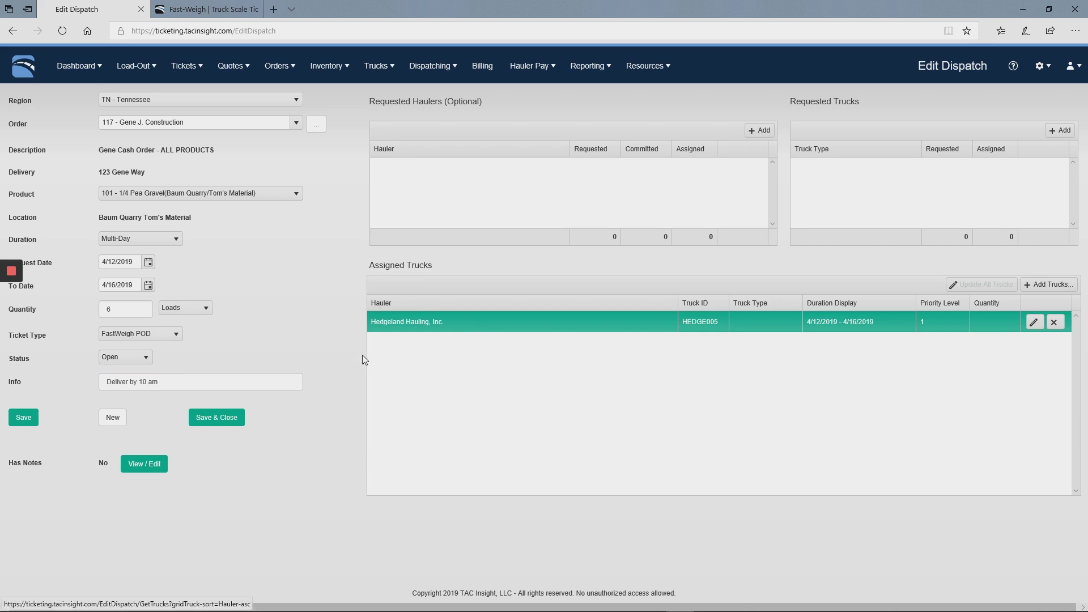
{"action": "left_click", "coordinate": [200, 423]}
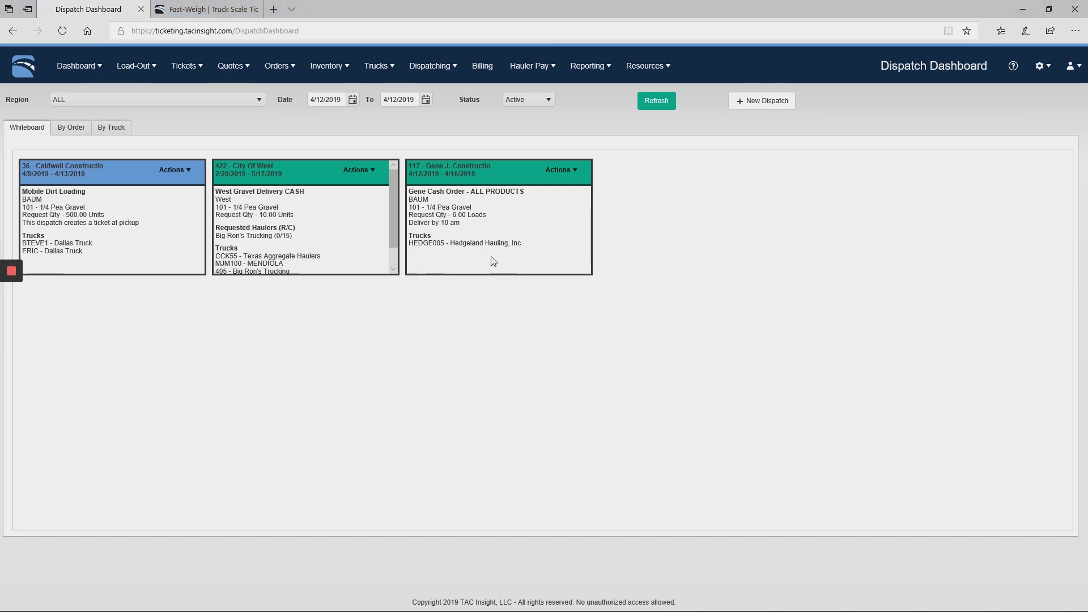
{"action": "left_click", "coordinate": [555, 172]}
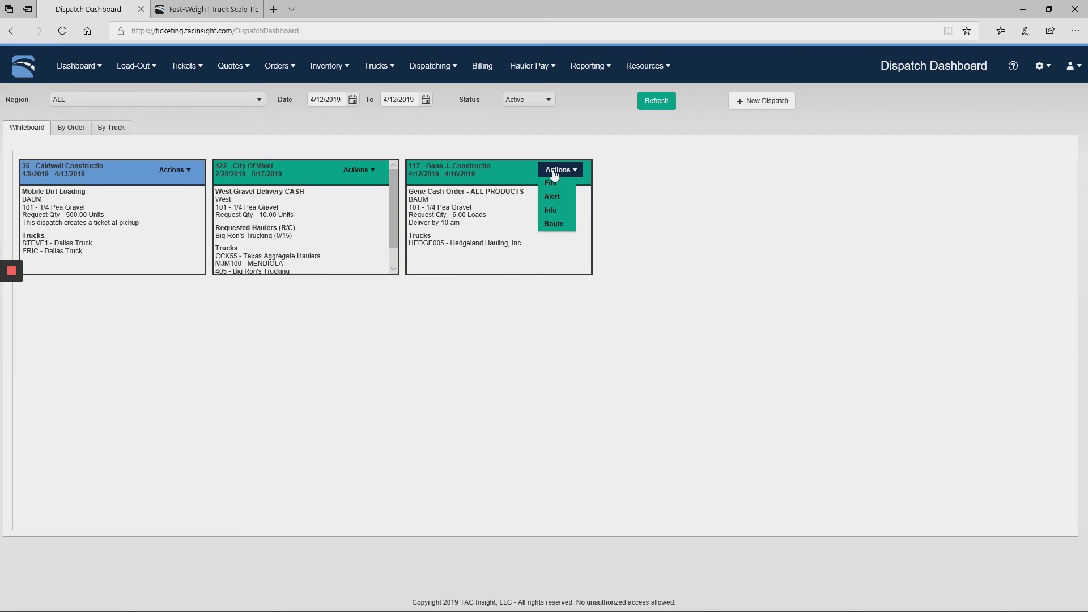
{"action": "left_click", "coordinate": [551, 184]}
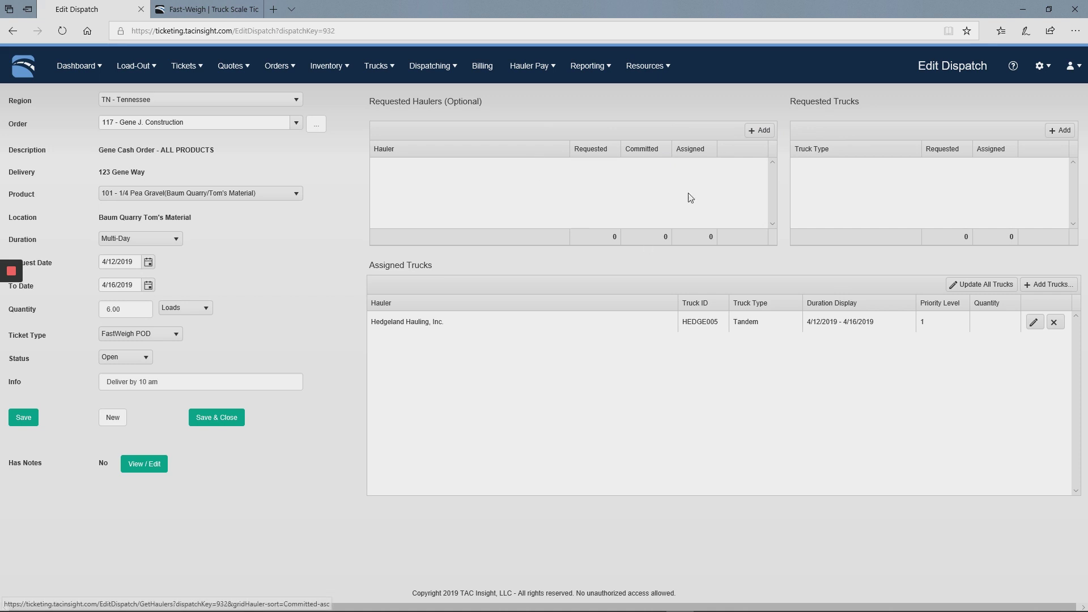
{"action": "left_click", "coordinate": [738, 324]}
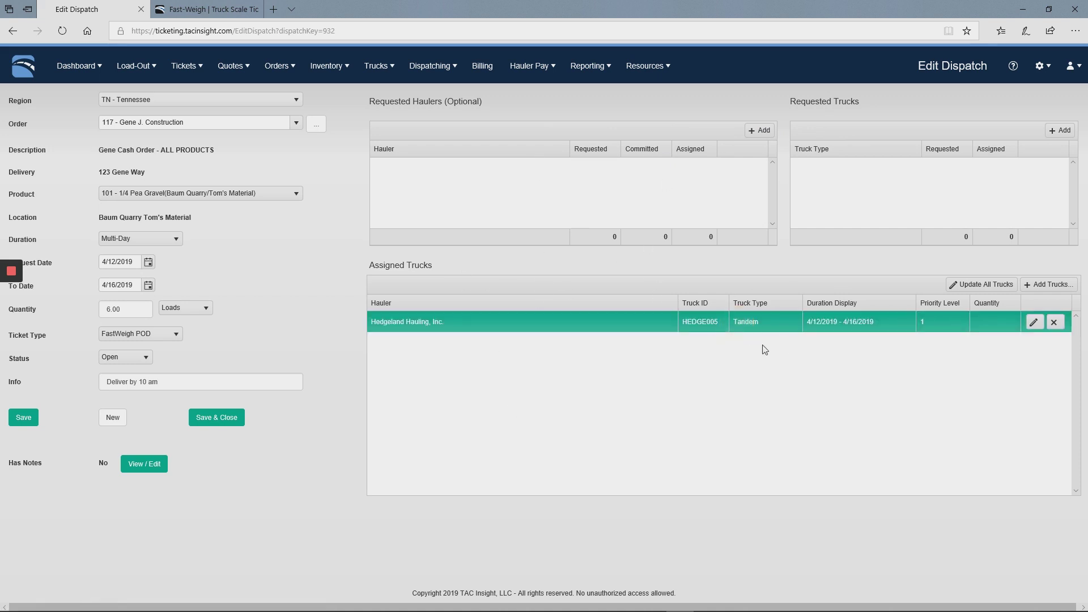
{"action": "left_click", "coordinate": [693, 201]}
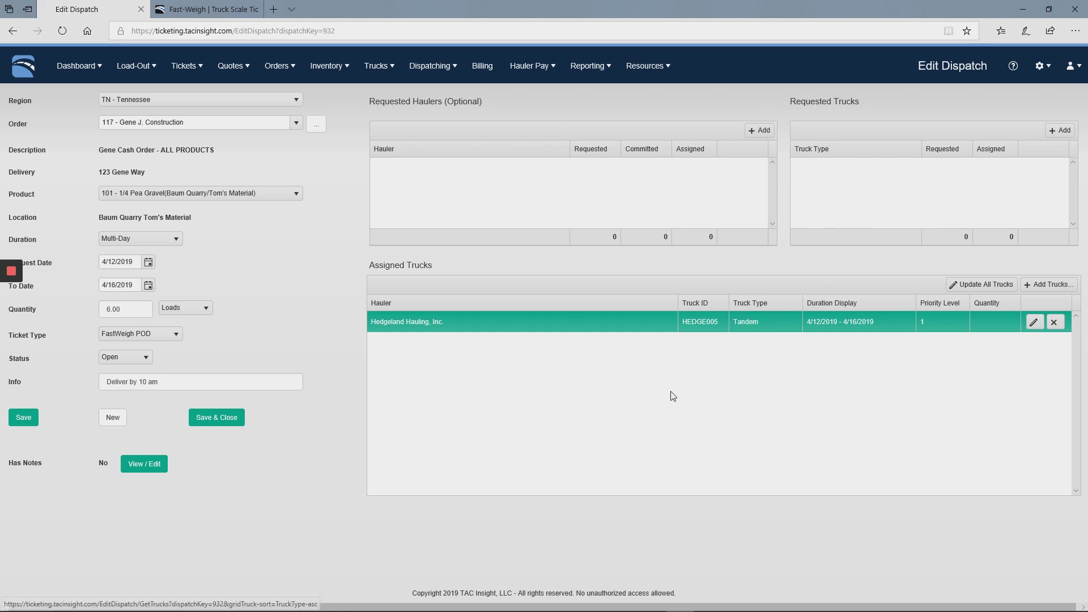
Step: Add Hedgeland Hauling, Inc. as a requested hauler with 4 trucks requested and 2 committed
{"action": "left_click", "coordinate": [760, 130]}
{"action": "left_click", "coordinate": [526, 164]}
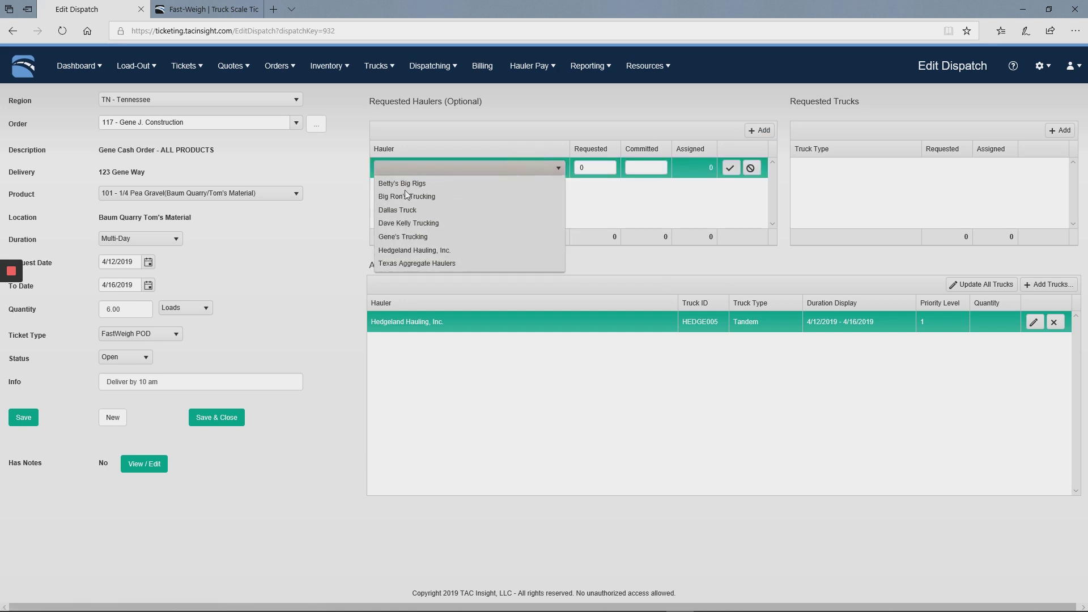
{"action": "left_click", "coordinate": [404, 250]}
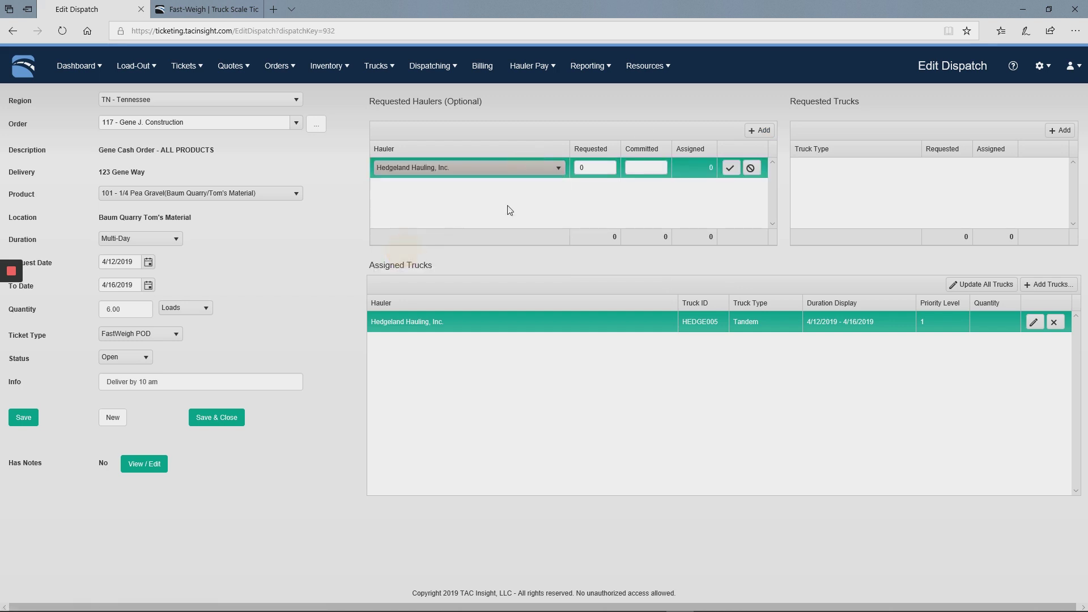
{"action": "key", "text": "Tab"}
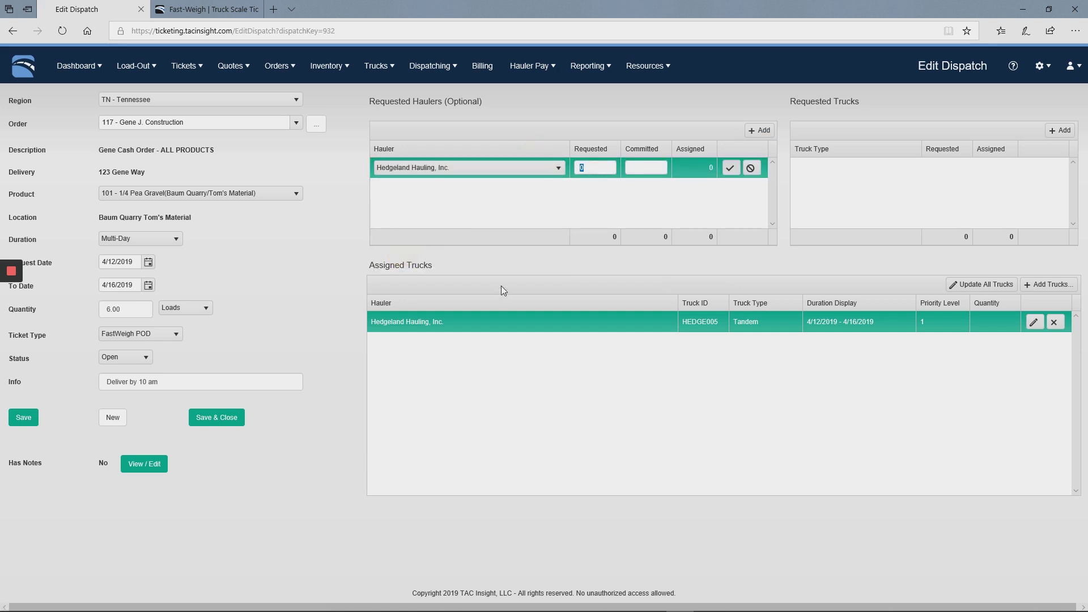
{"action": "type", "text": "4"}
{"action": "key", "text": "Tab"}
{"action": "type", "text": "2"}
{"action": "left_click", "coordinate": [730, 168]}
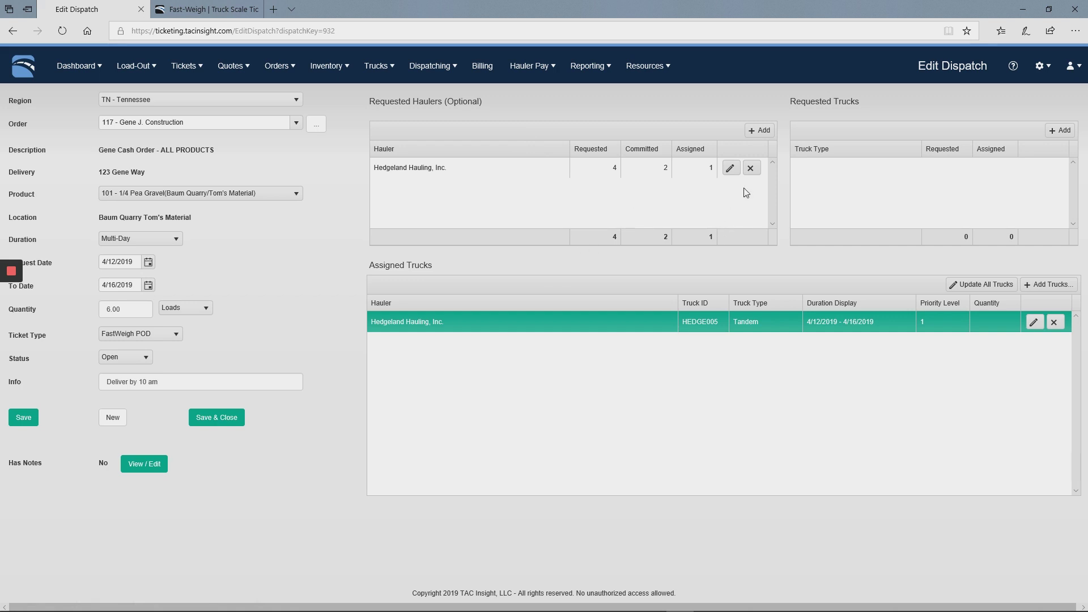
Step: Start a new requested-truck line, and open the Trucks page in a new browser tab filtered to haulers containing "hedge"
{"action": "left_click", "coordinate": [1062, 131]}
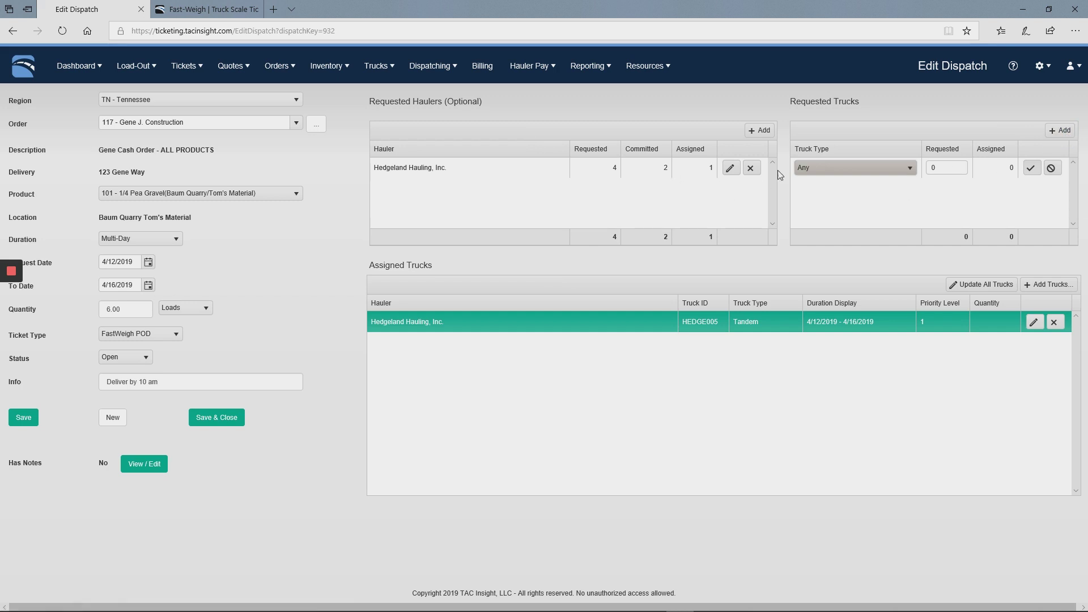
{"action": "left_click", "coordinate": [376, 66]}
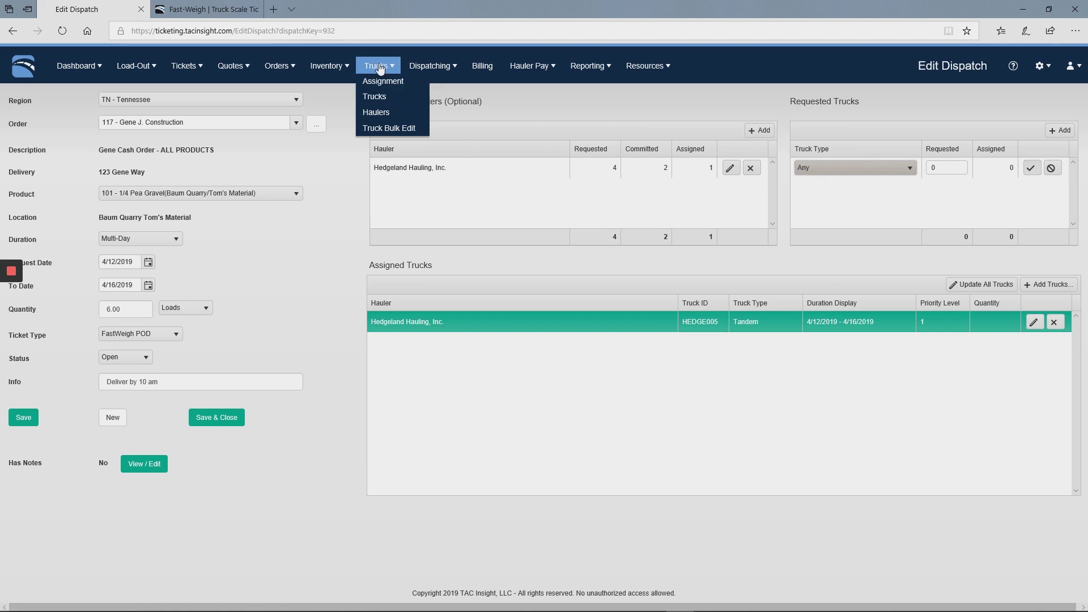
{"action": "right_click", "coordinate": [375, 100]}
{"action": "left_click", "coordinate": [401, 110]}
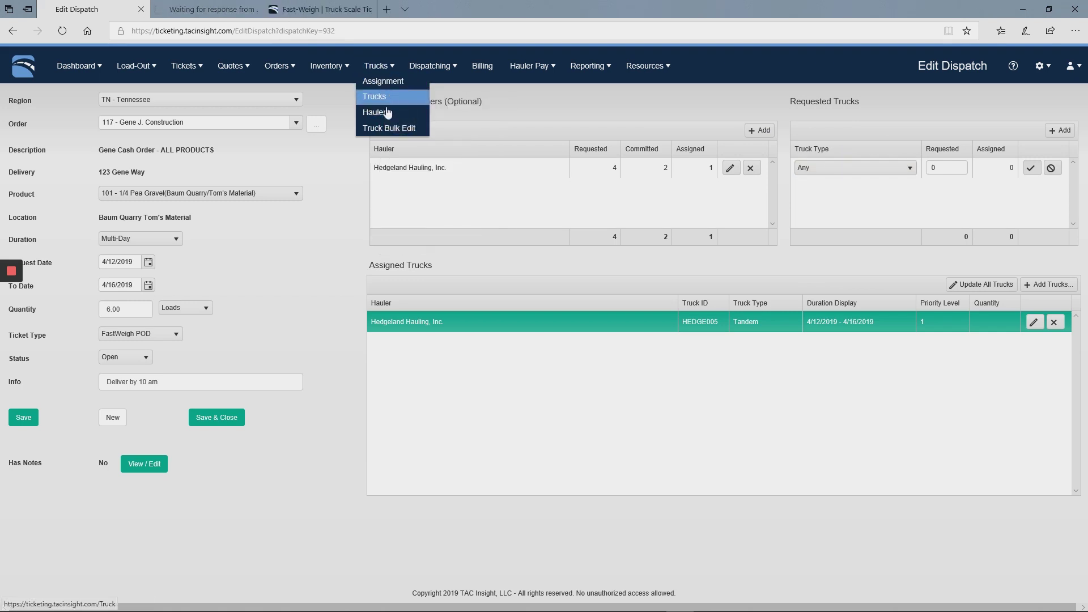
{"action": "left_click", "coordinate": [192, 10]}
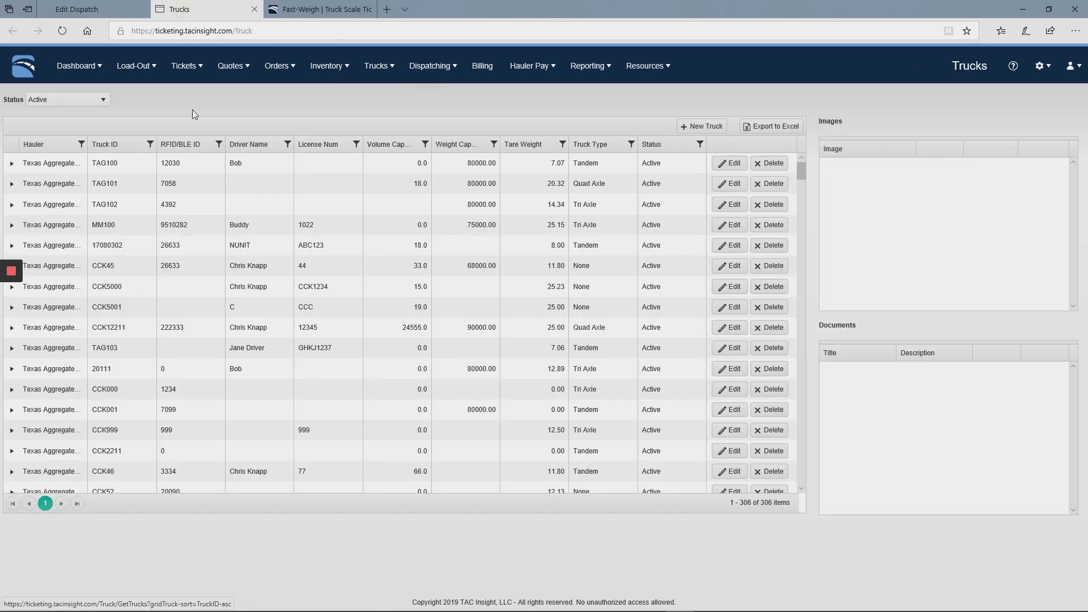
{"action": "left_click", "coordinate": [83, 145]}
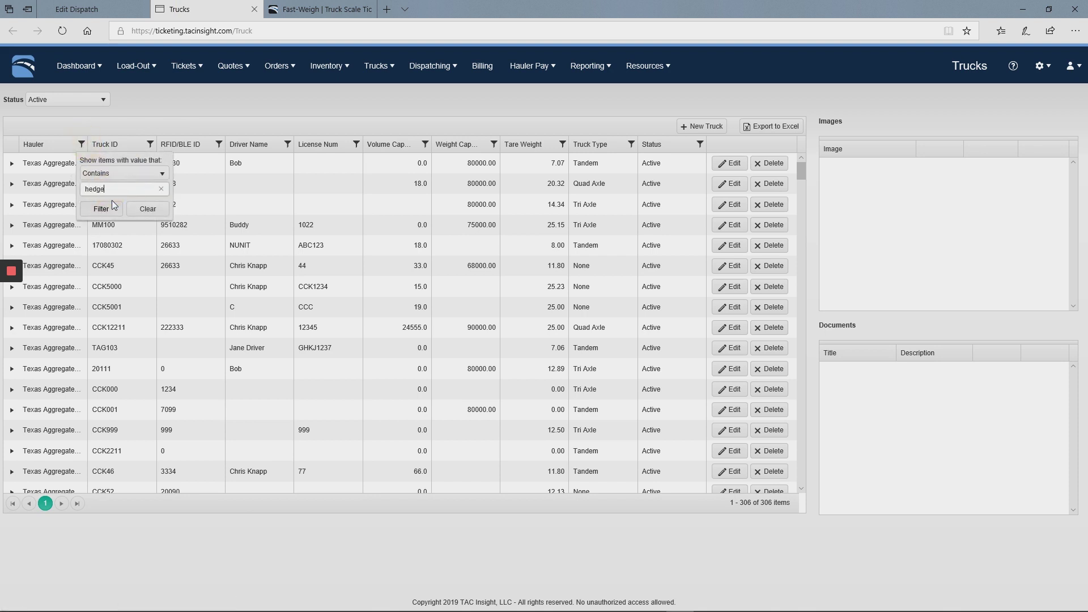
{"action": "left_click", "coordinate": [112, 205]}
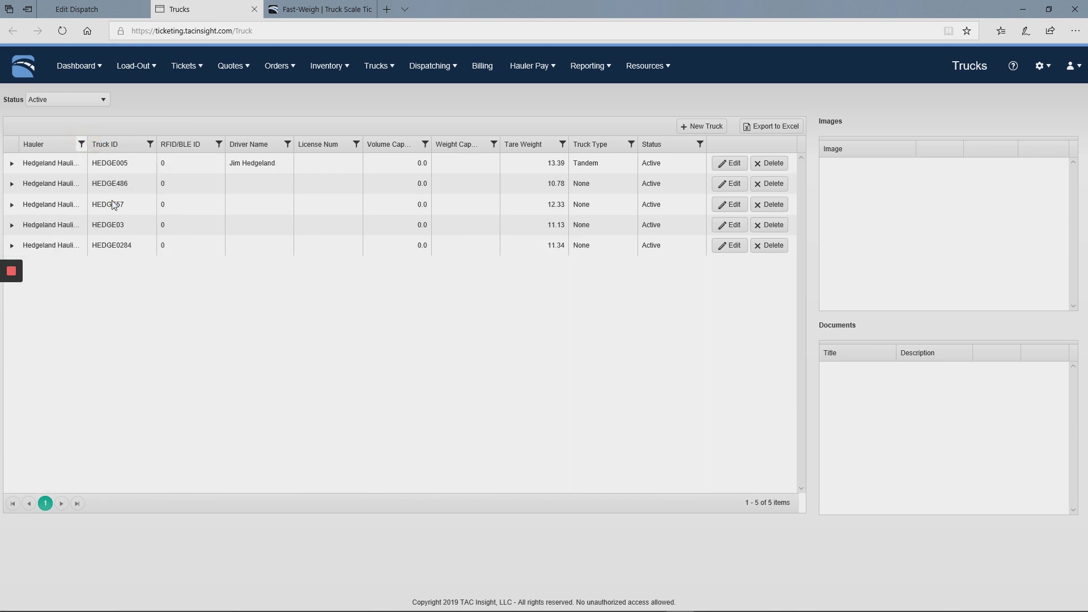
Step: Open truck HEDGE005 for editing, choose Tandem as its truck type and update the record
{"action": "left_click", "coordinate": [729, 163]}
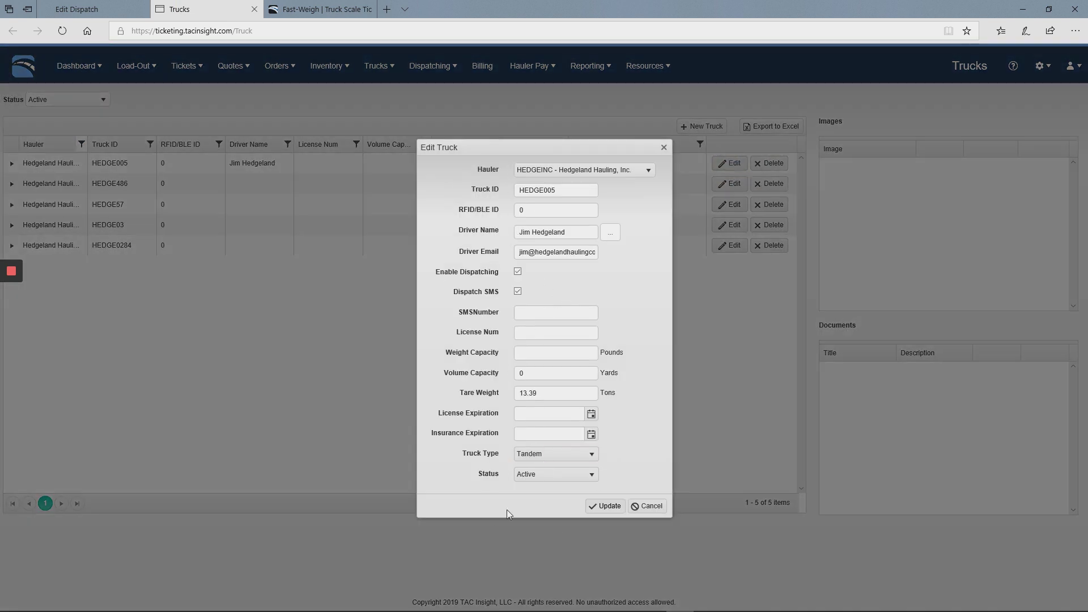
{"action": "left_click", "coordinate": [552, 454]}
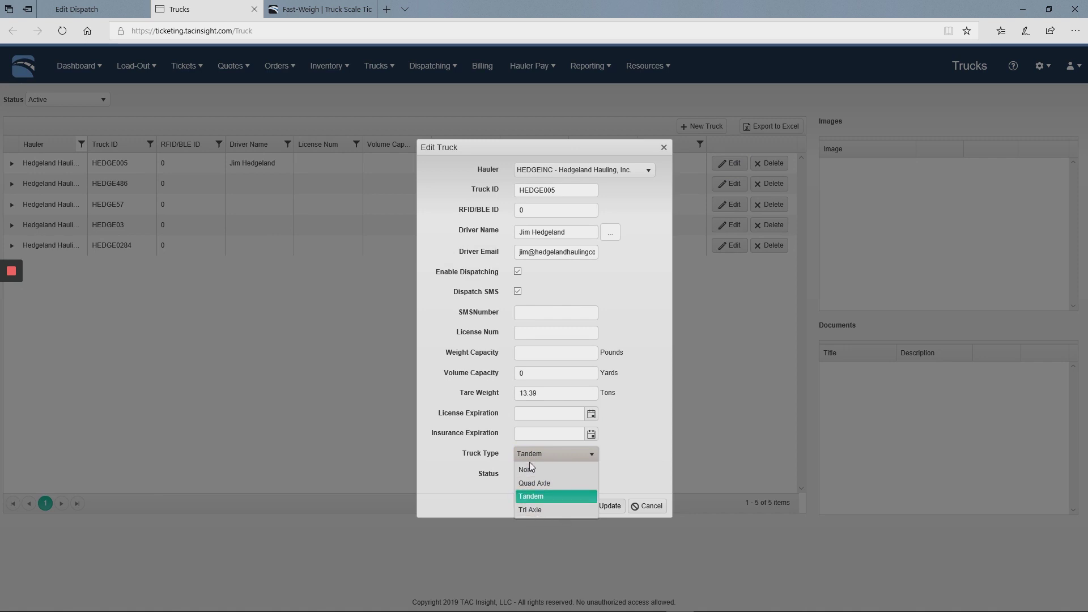
{"action": "left_click", "coordinate": [548, 497]}
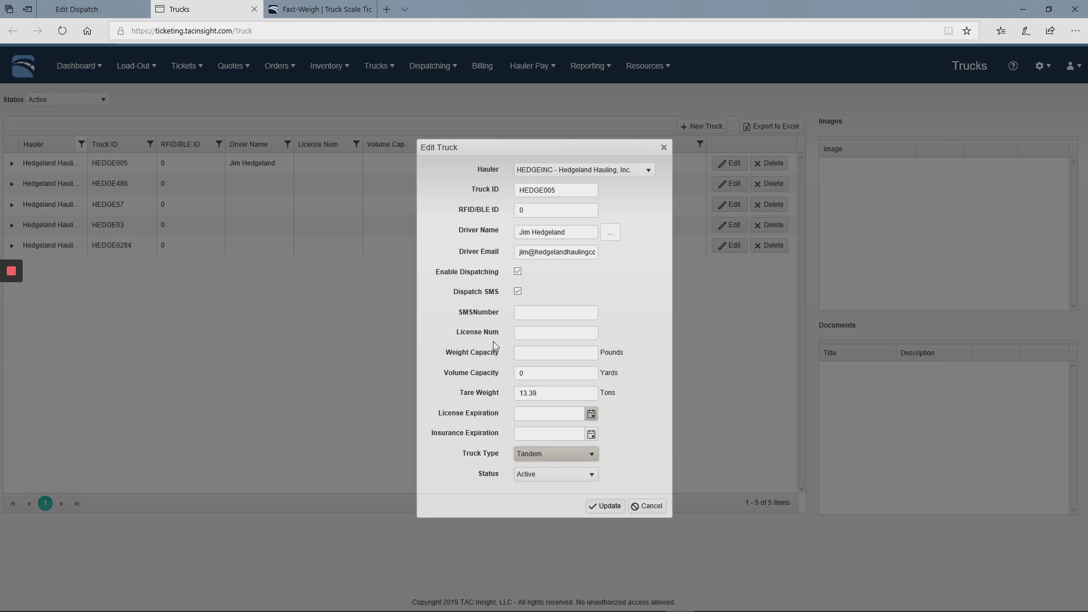
{"action": "left_click", "coordinate": [605, 505]}
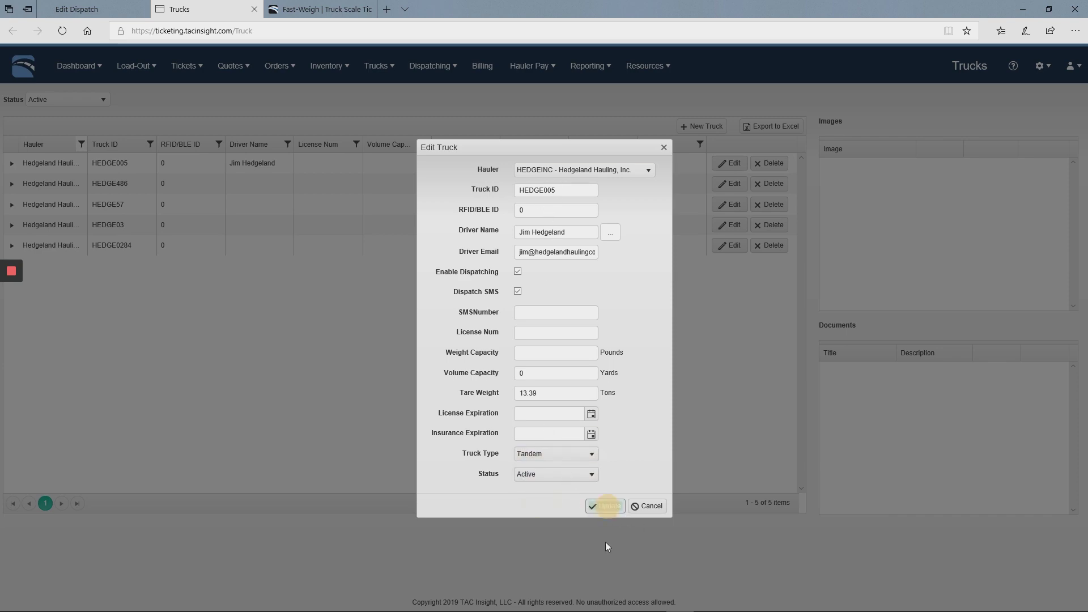
Step: Return to the open dispatch and request 2 trucks of type Tandem
{"action": "left_click", "coordinate": [321, 9]}
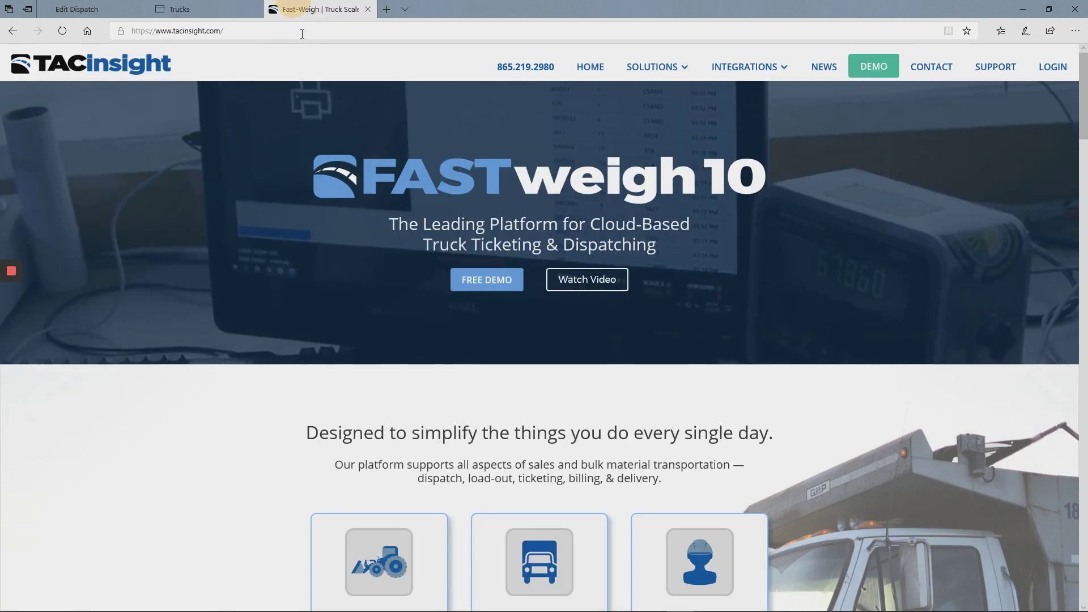
{"action": "left_click", "coordinate": [76, 9]}
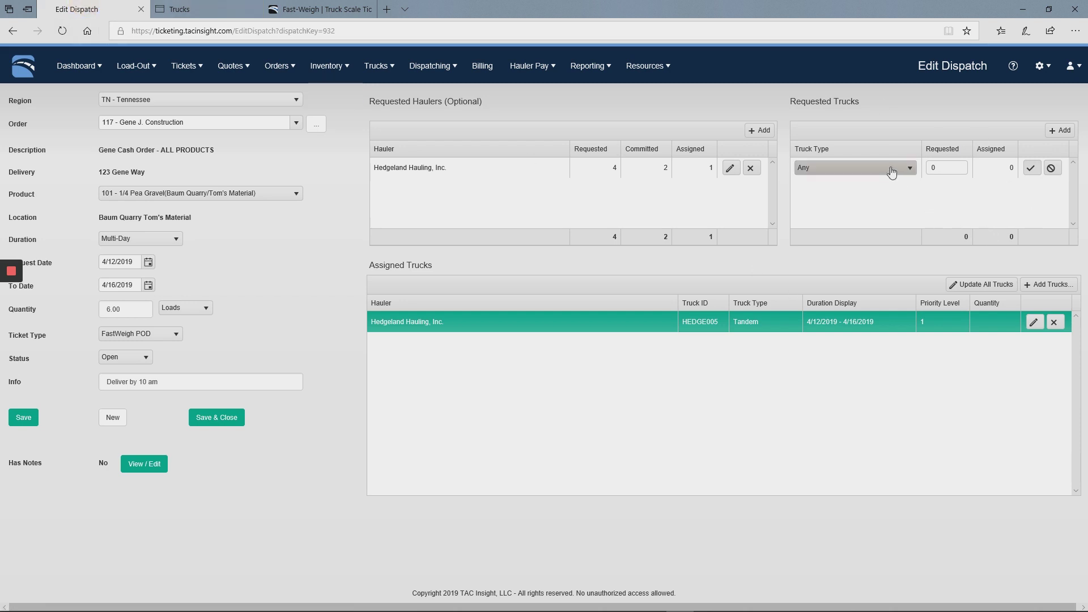
{"action": "left_click", "coordinate": [844, 168]}
{"action": "left_click", "coordinate": [820, 208]}
{"action": "key", "text": "Tab"}
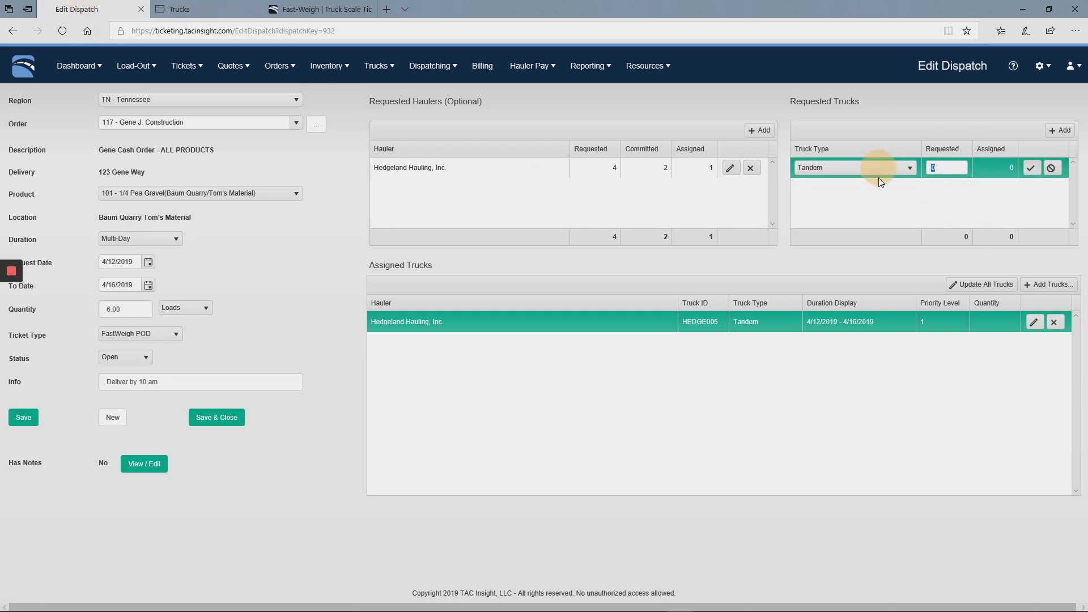
{"action": "type", "text": "2"}
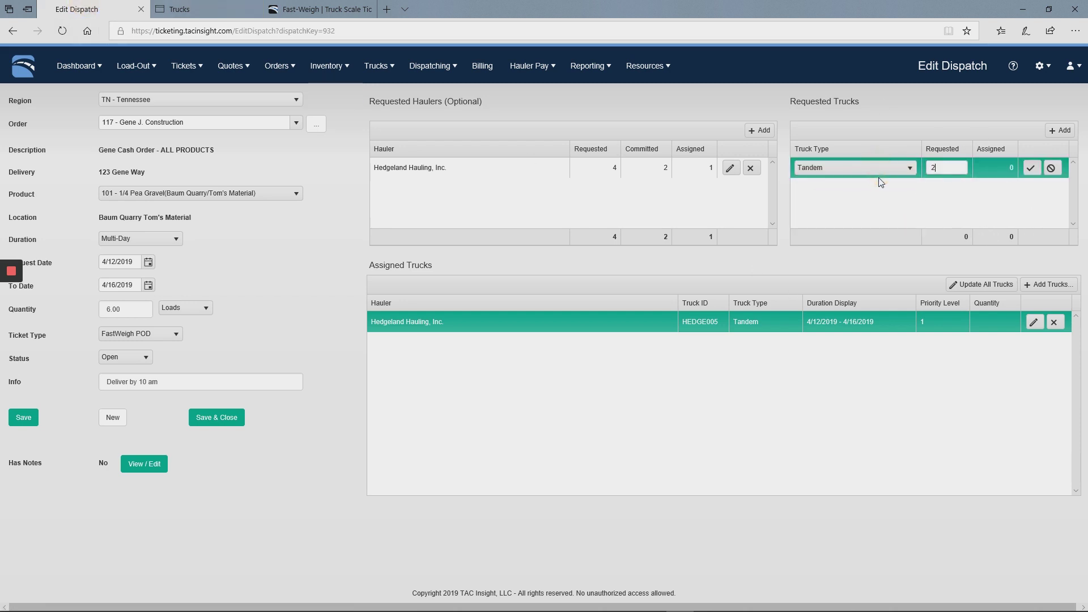
{"action": "left_click", "coordinate": [1031, 167]}
Step: Add another requested-truck line for 2 Quad Axle trucks, and select the Tandem line
{"action": "left_click", "coordinate": [1060, 131]}
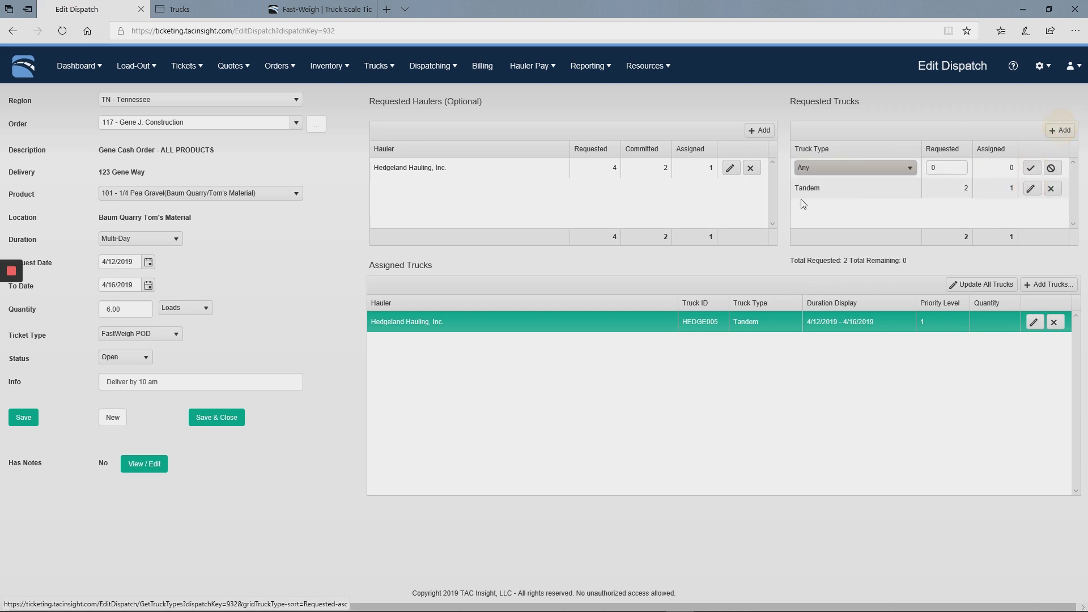
{"action": "left_click", "coordinate": [809, 168]}
{"action": "left_click", "coordinate": [810, 210]}
{"action": "key", "text": "Tab"}
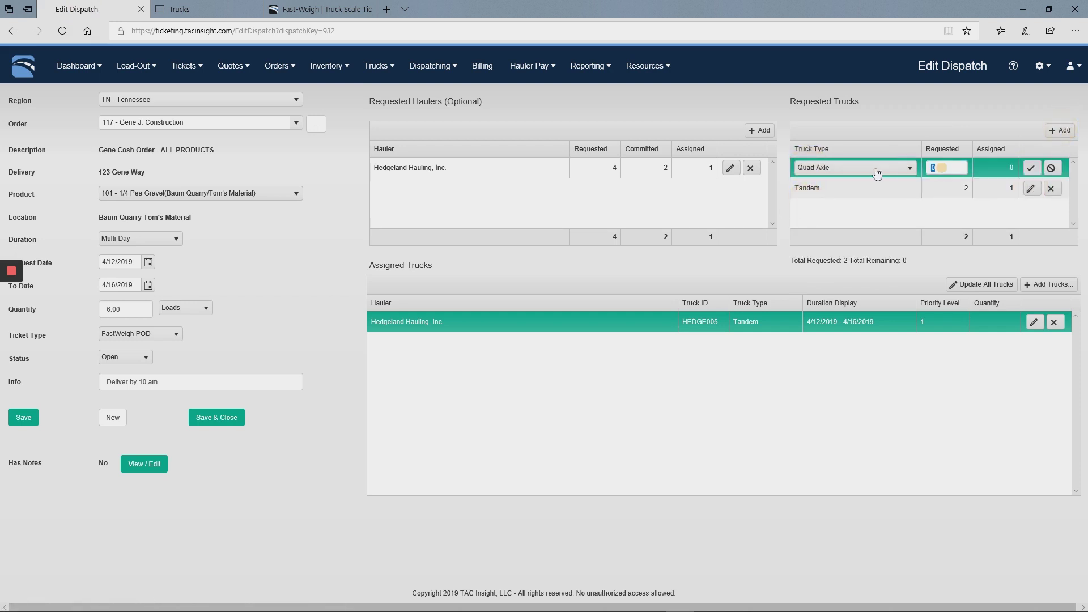
{"action": "left_click", "coordinate": [1031, 168]}
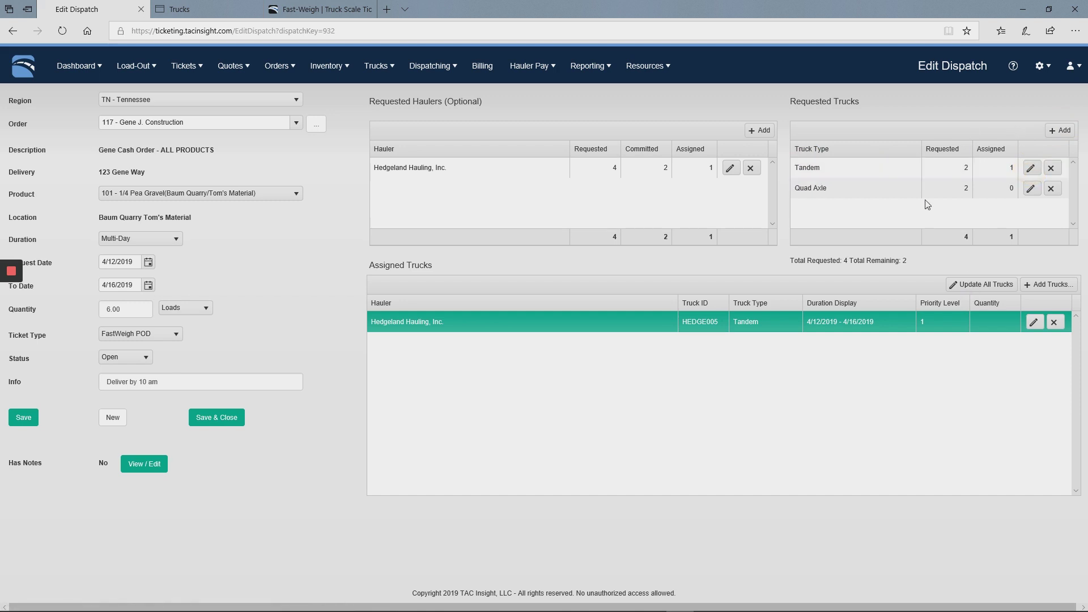
{"action": "left_click", "coordinate": [864, 169]}
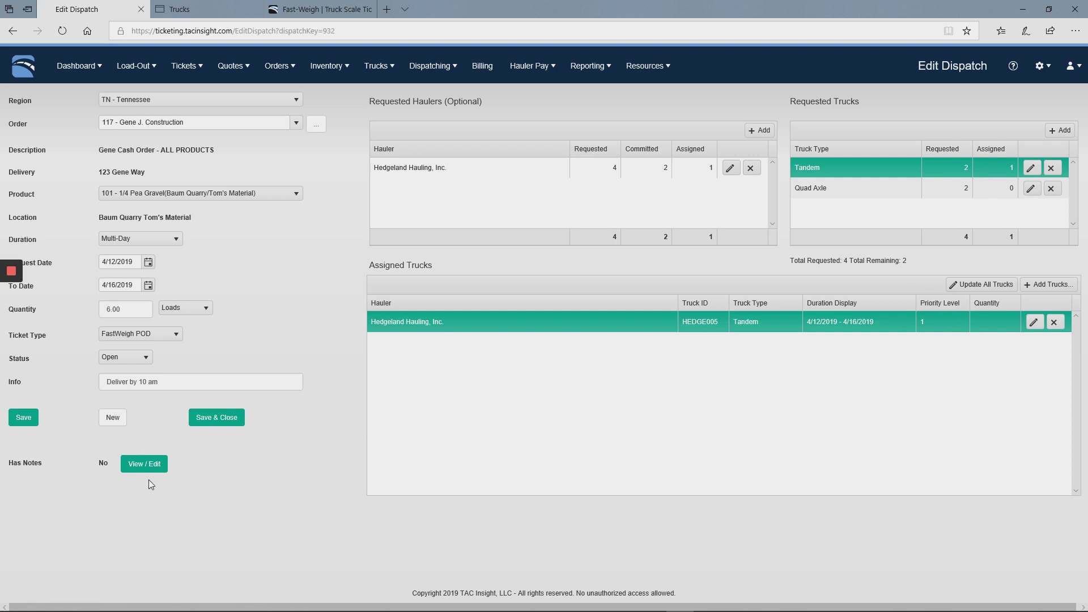
Step: Add a note regarding truck HEDGE005 to the dispatch, and toggle sorting of the notes by Regarding
{"action": "left_click", "coordinate": [144, 463]}
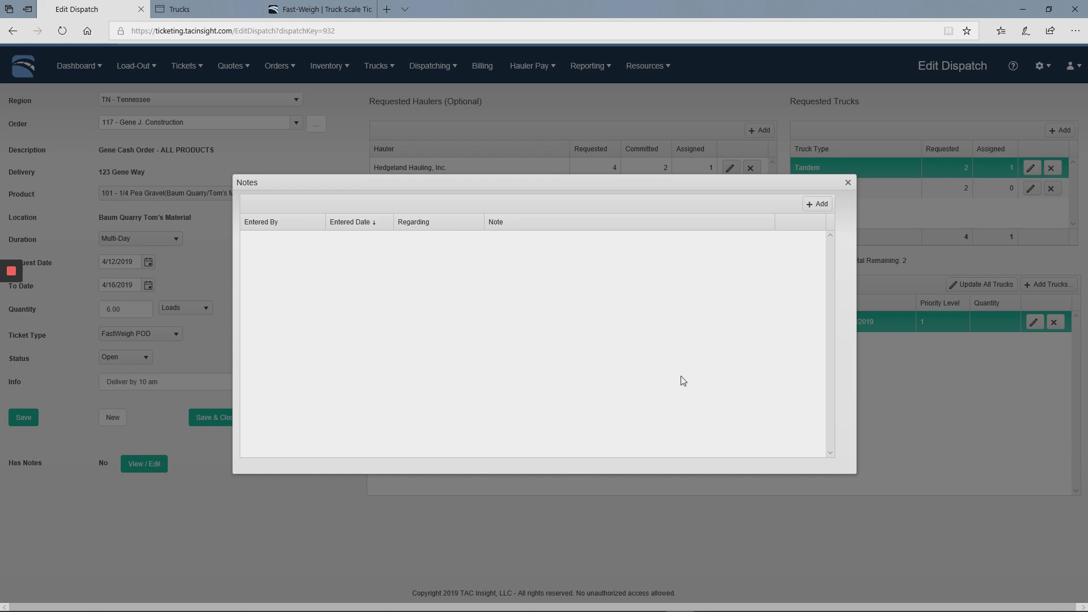
{"action": "left_click", "coordinate": [818, 204]}
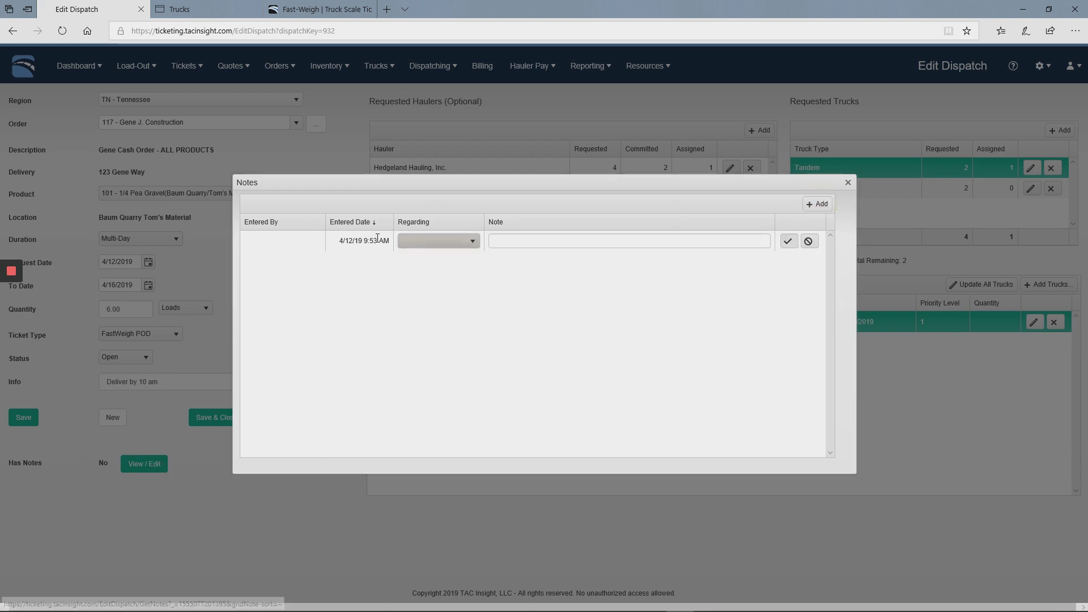
{"action": "left_click", "coordinate": [454, 245]}
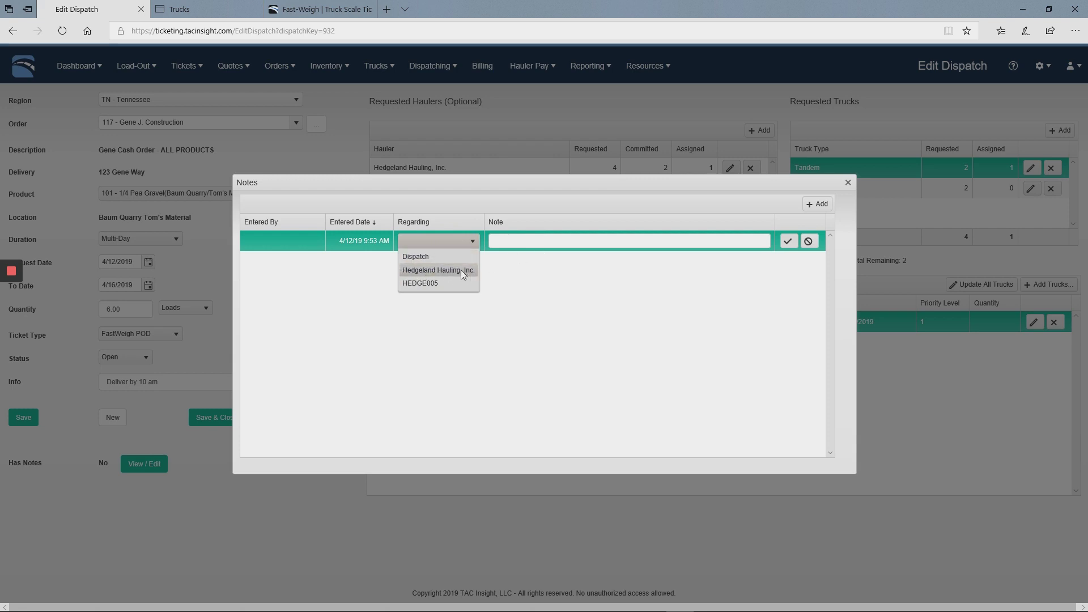
{"action": "left_click", "coordinate": [437, 285]}
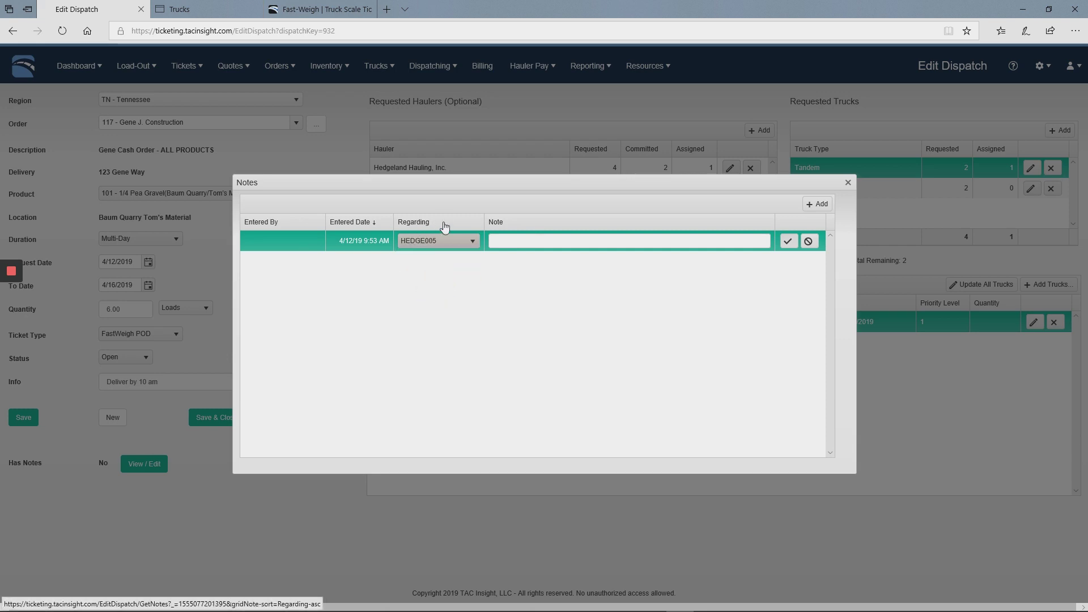
{"action": "left_click", "coordinate": [419, 221]}
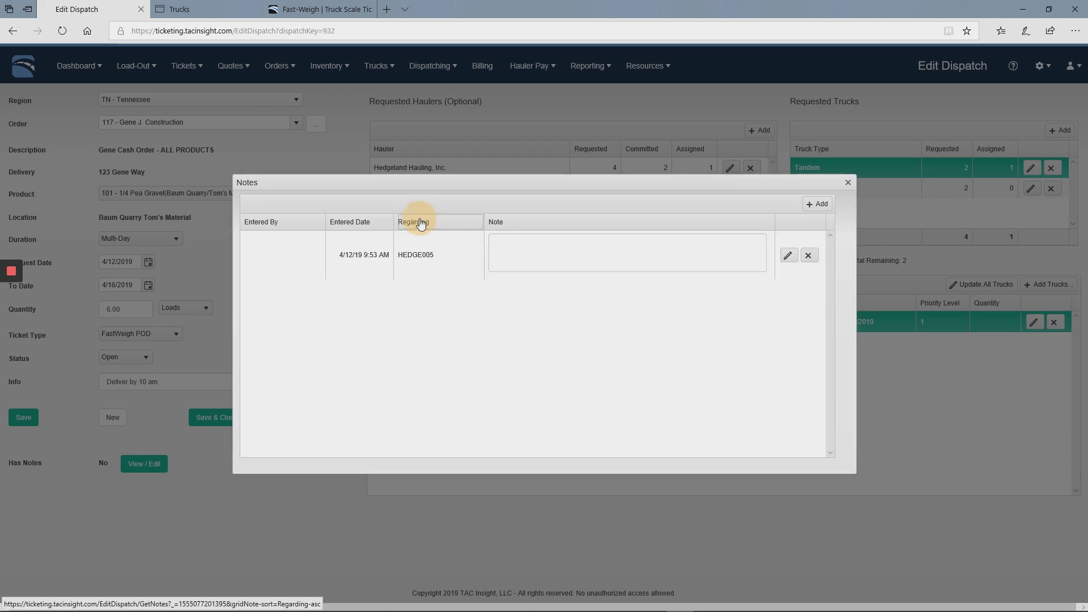
{"action": "left_click", "coordinate": [420, 222]}
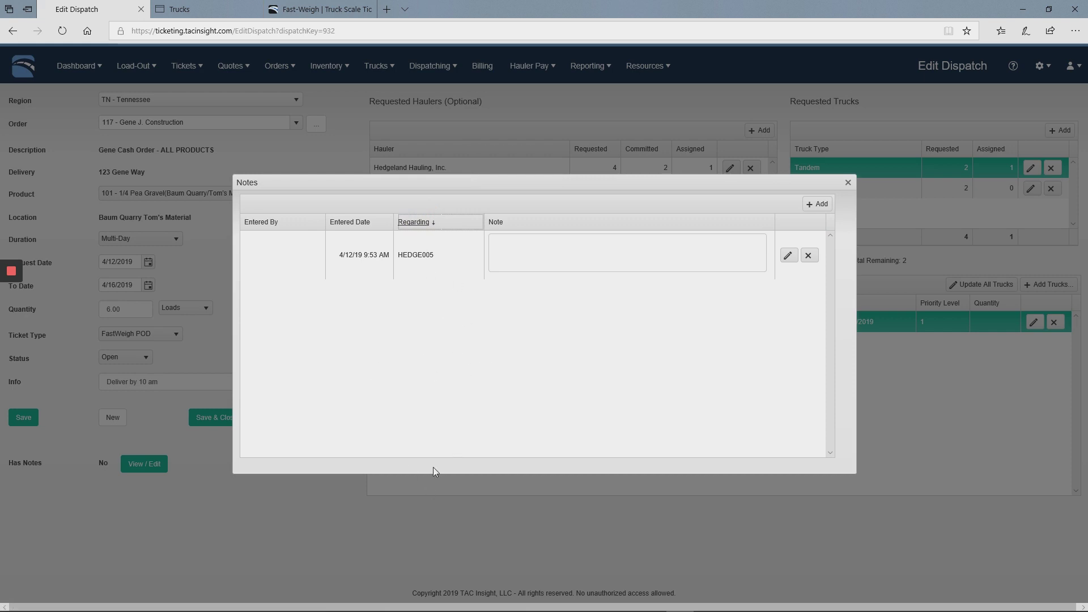
{"action": "left_click", "coordinate": [410, 222]}
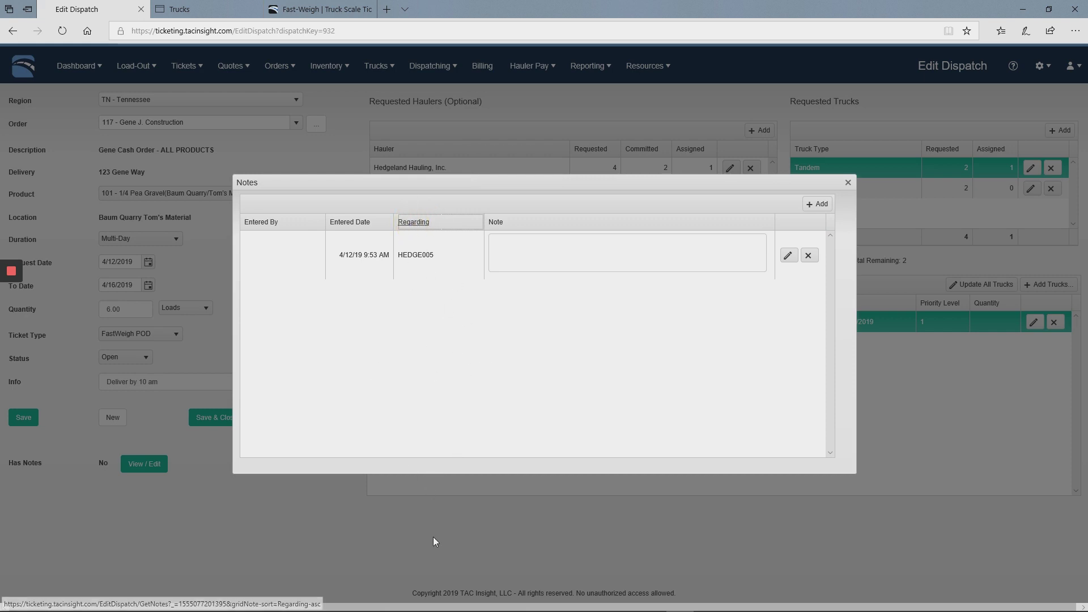
Step: Enter "test note" as the text of the HEDGE005 note, save it and close the dispatch notes
{"action": "left_click", "coordinate": [623, 255]}
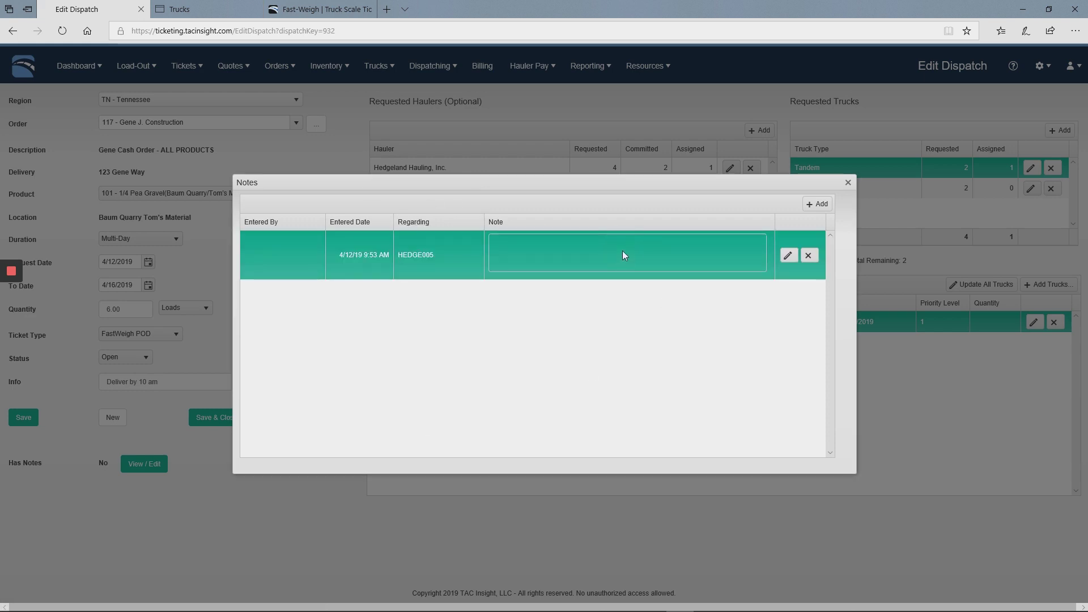
{"action": "left_click", "coordinate": [787, 255]}
{"action": "left_click", "coordinate": [521, 244]}
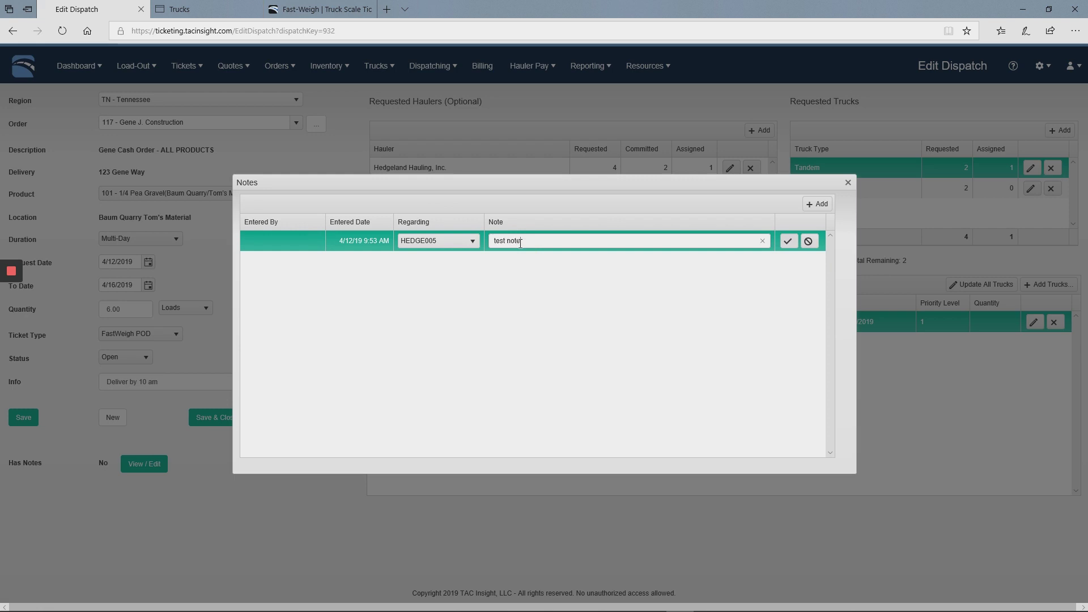
{"action": "left_click", "coordinate": [788, 241]}
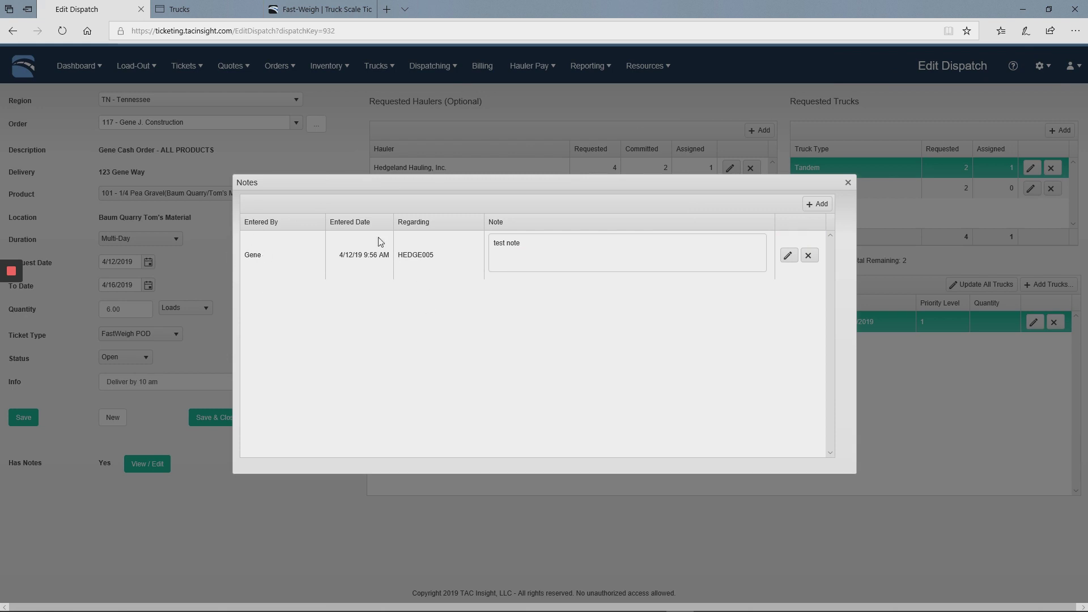
{"action": "left_click", "coordinate": [350, 221]}
{"action": "left_click", "coordinate": [848, 184]}
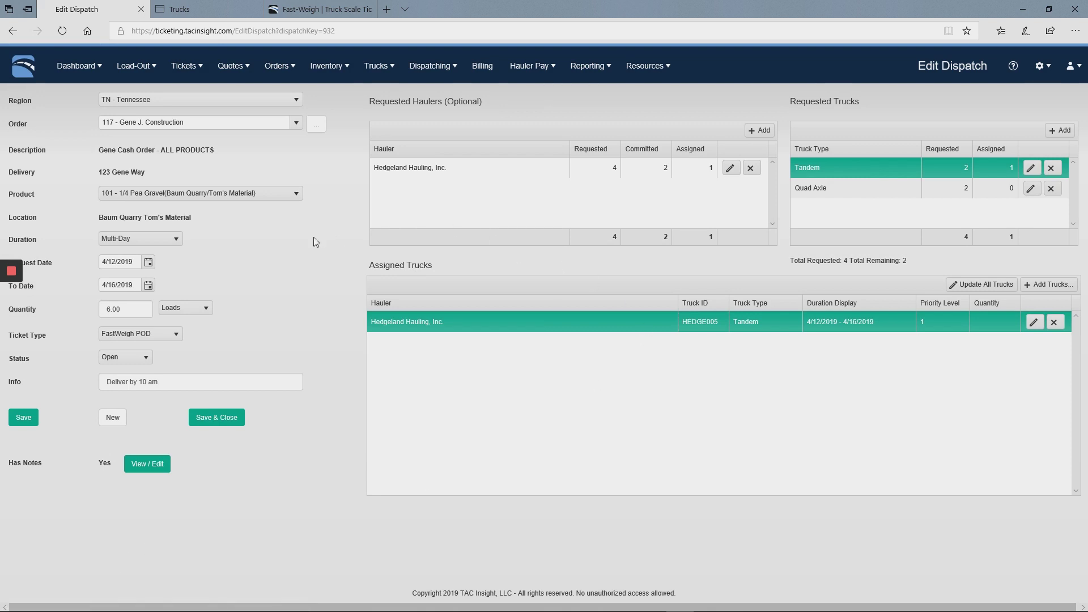
Step: Save and close the dispatch, and show dispatches of all statuses from 4/1/2019 on the dispatch dashboard
{"action": "left_click", "coordinate": [218, 422]}
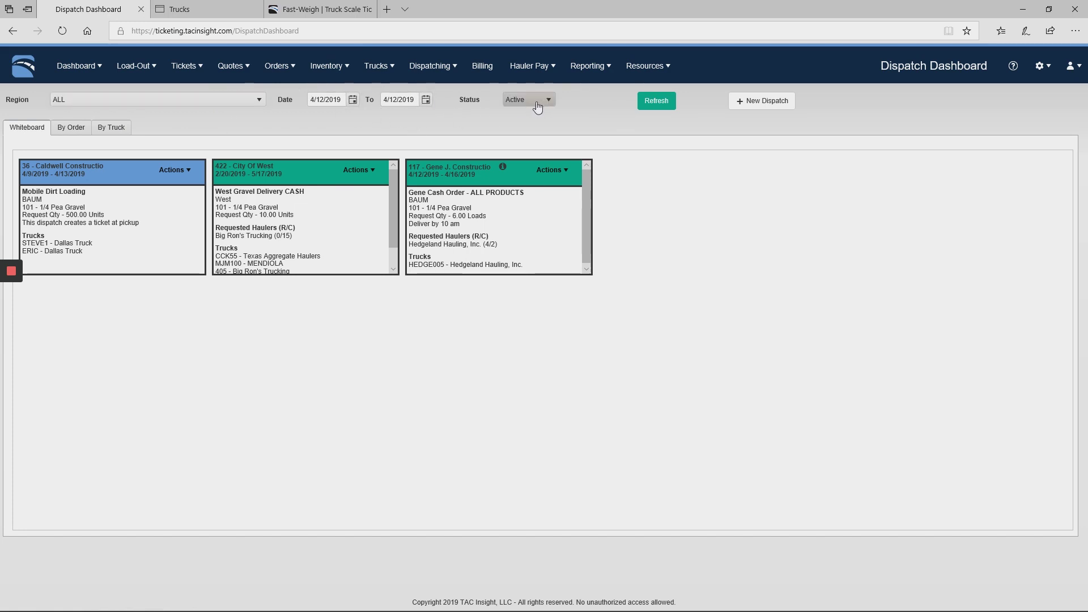
{"action": "left_click", "coordinate": [353, 99]}
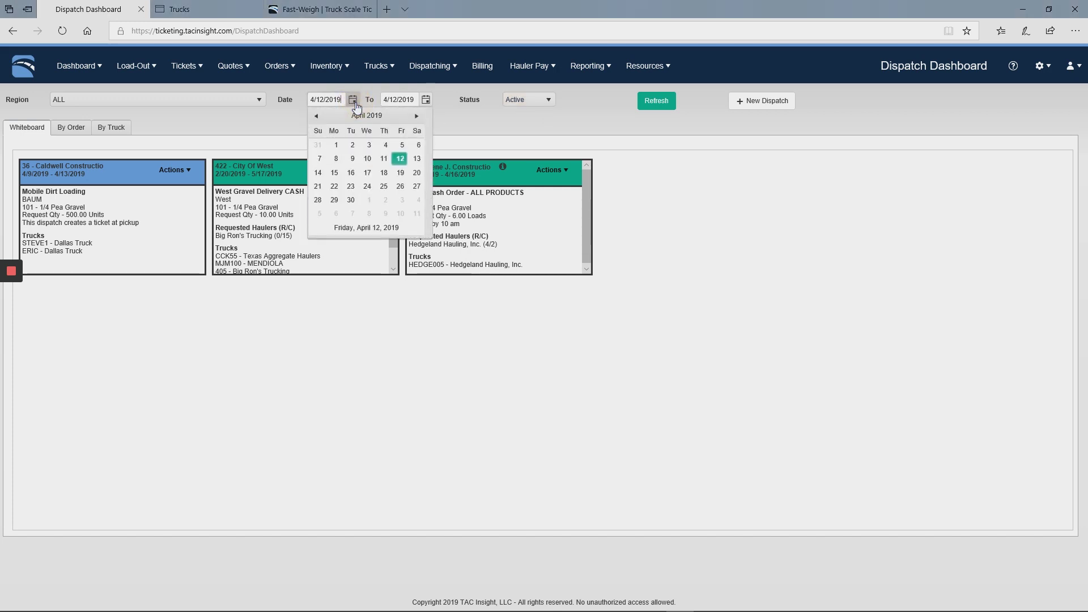
{"action": "left_click", "coordinate": [337, 145]}
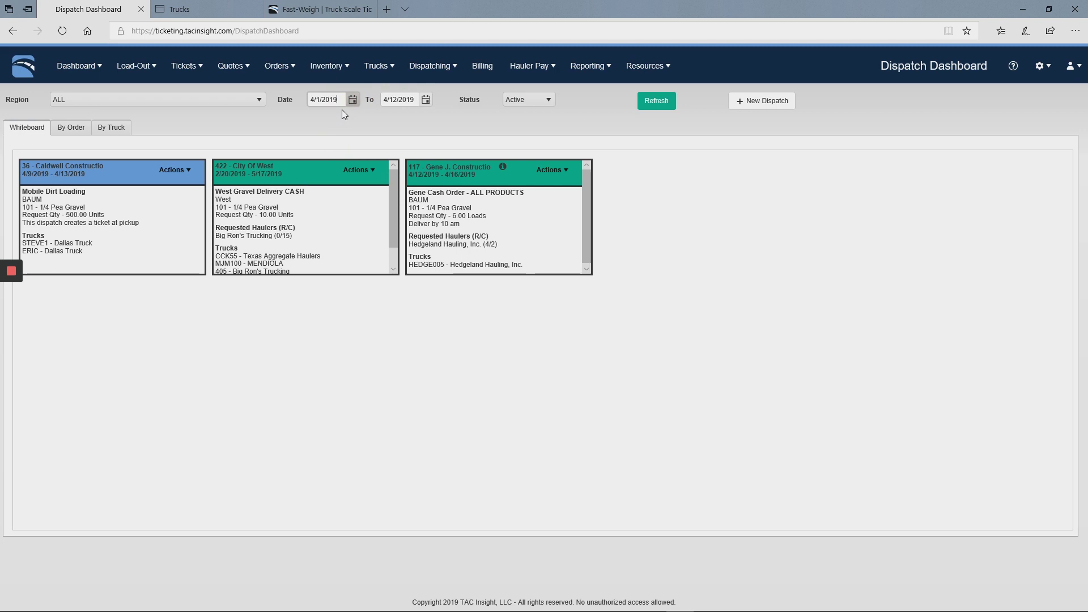
{"action": "left_click", "coordinate": [534, 108]}
{"action": "left_click", "coordinate": [517, 171]}
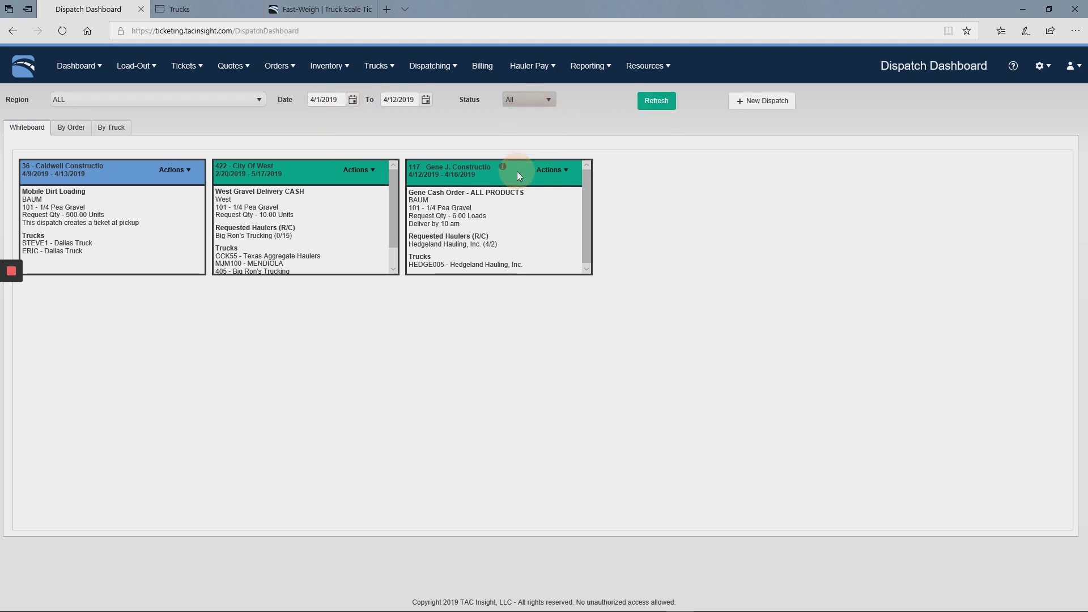
{"action": "left_click", "coordinate": [646, 102]}
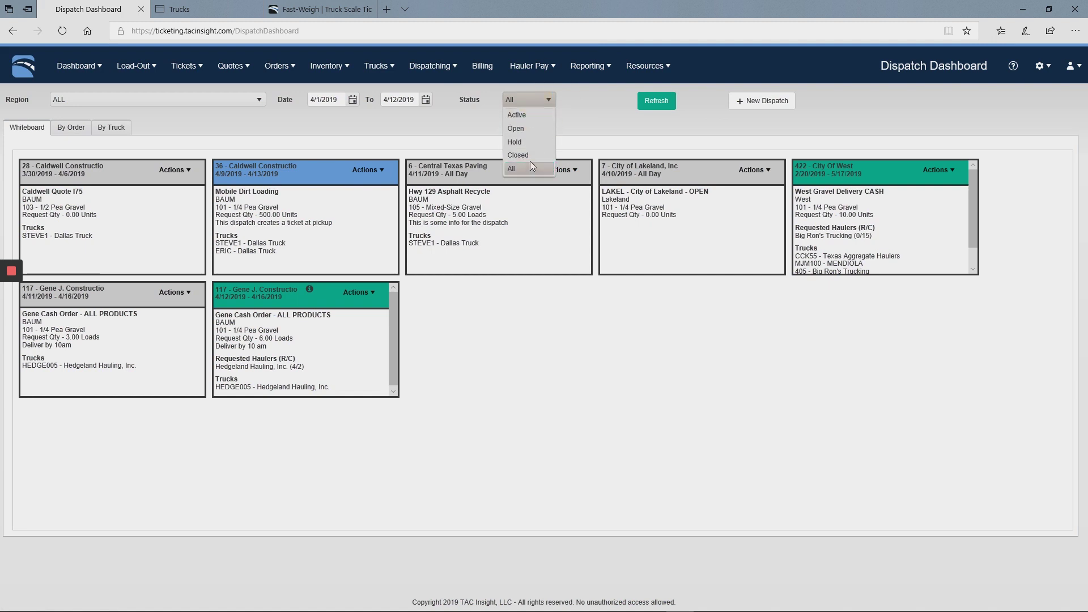
Step: Filter the dashboard's dispatches by the Active status, and by the Open status
{"action": "left_click", "coordinate": [515, 115]}
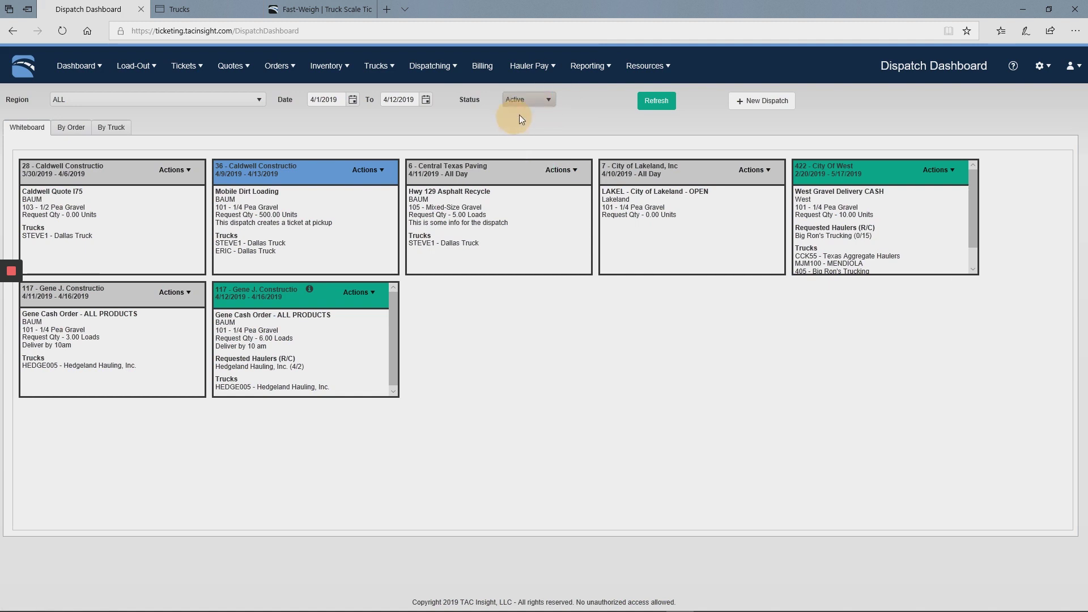
{"action": "left_click", "coordinate": [653, 102]}
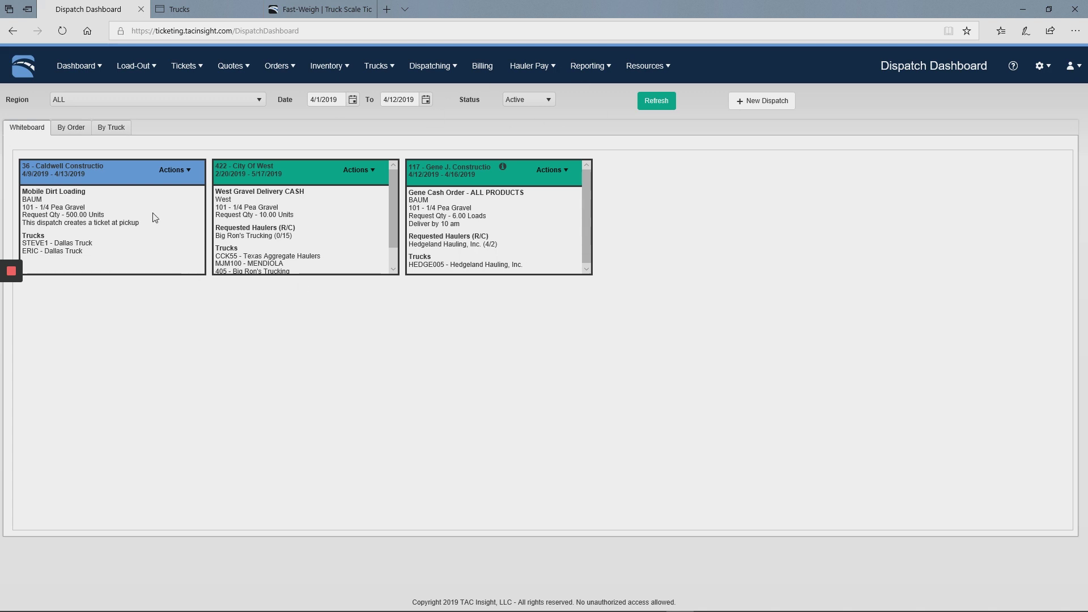
{"action": "left_click", "coordinate": [530, 100]}
{"action": "left_click", "coordinate": [519, 130]}
{"action": "left_click", "coordinate": [653, 102]}
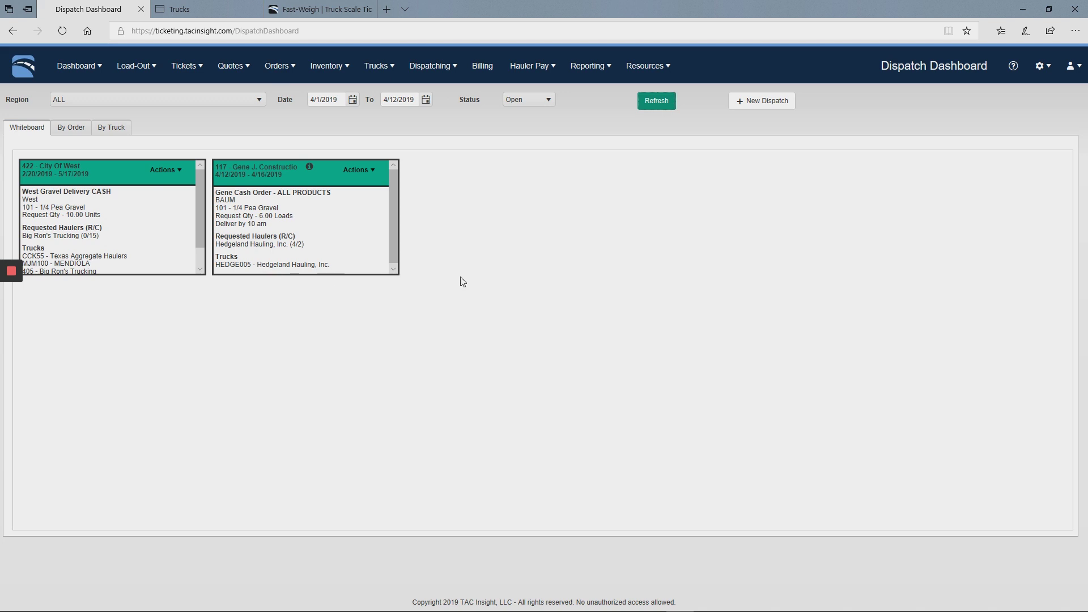
Step: Filter the dashboard's dispatches by the Hold status, and by the Closed status
{"action": "left_click", "coordinate": [537, 106]}
{"action": "left_click", "coordinate": [513, 143]}
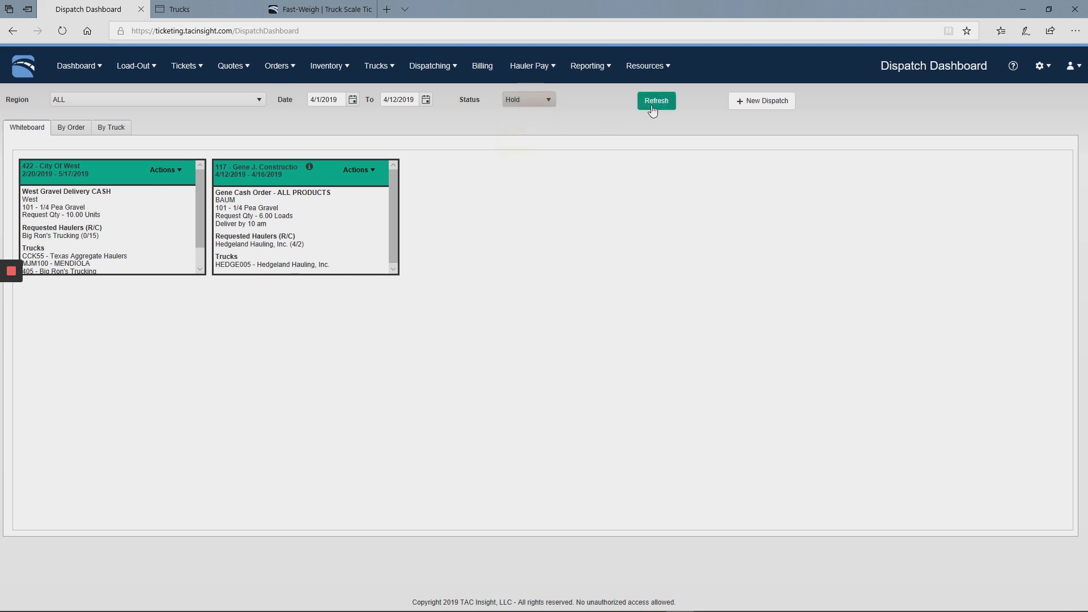
{"action": "left_click", "coordinate": [653, 105]}
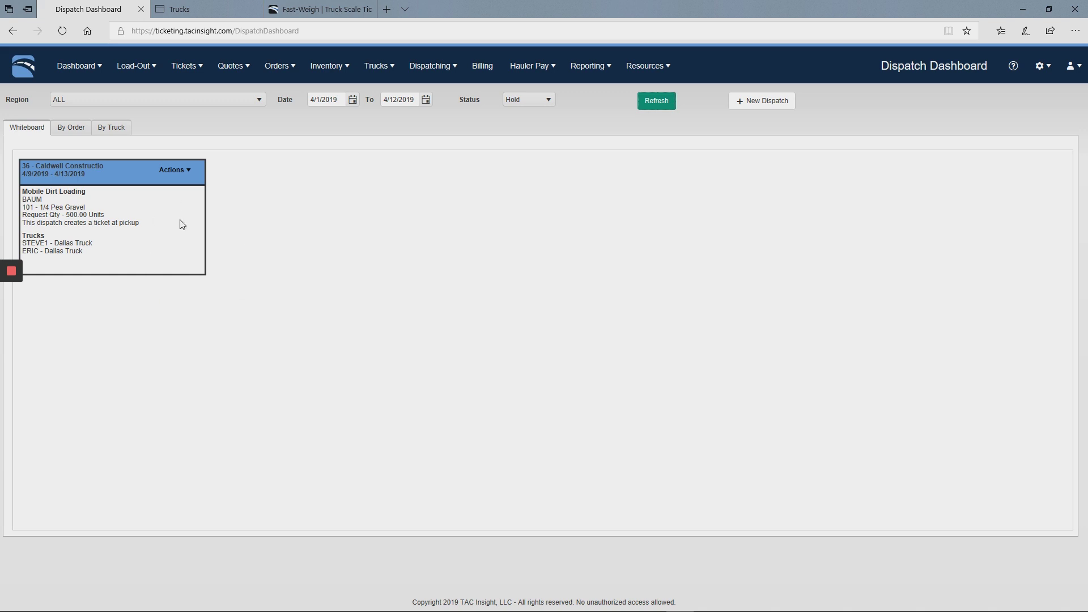
{"action": "left_click", "coordinate": [538, 102]}
{"action": "left_click", "coordinate": [522, 155]}
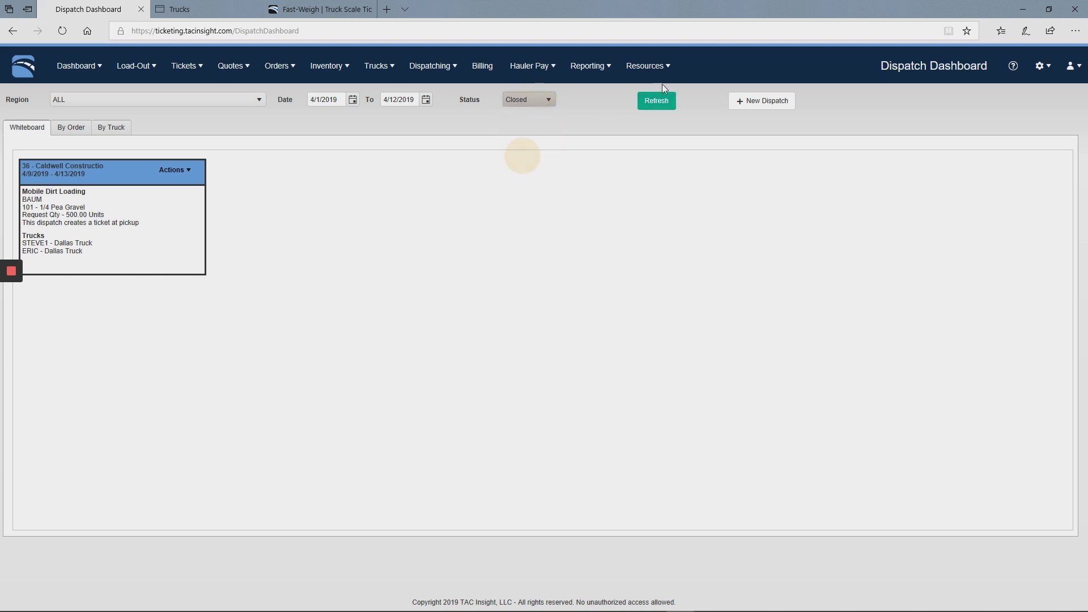
{"action": "left_click", "coordinate": [656, 102]}
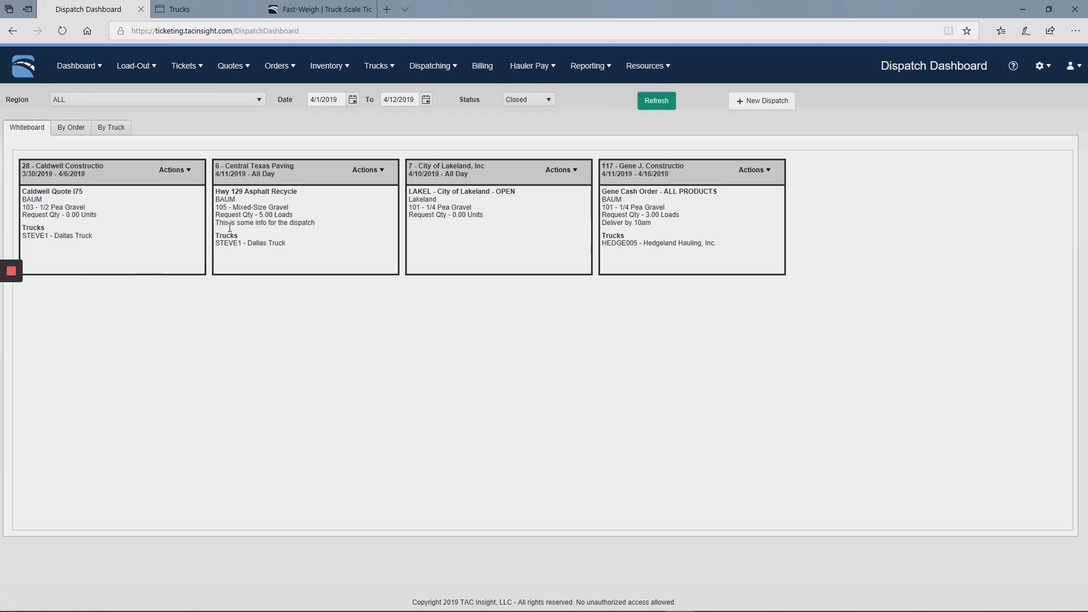
Step: Filter the dashboard by the Active status again, and return the status filter to All
{"action": "left_click", "coordinate": [543, 102]}
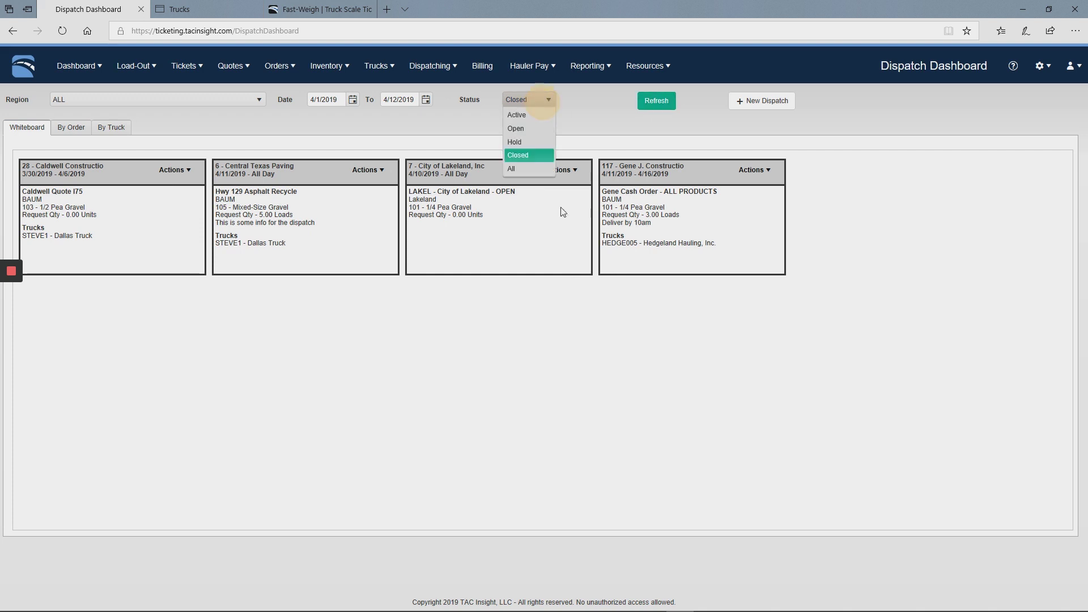
{"action": "left_click", "coordinate": [517, 115]}
{"action": "left_click", "coordinate": [653, 102]}
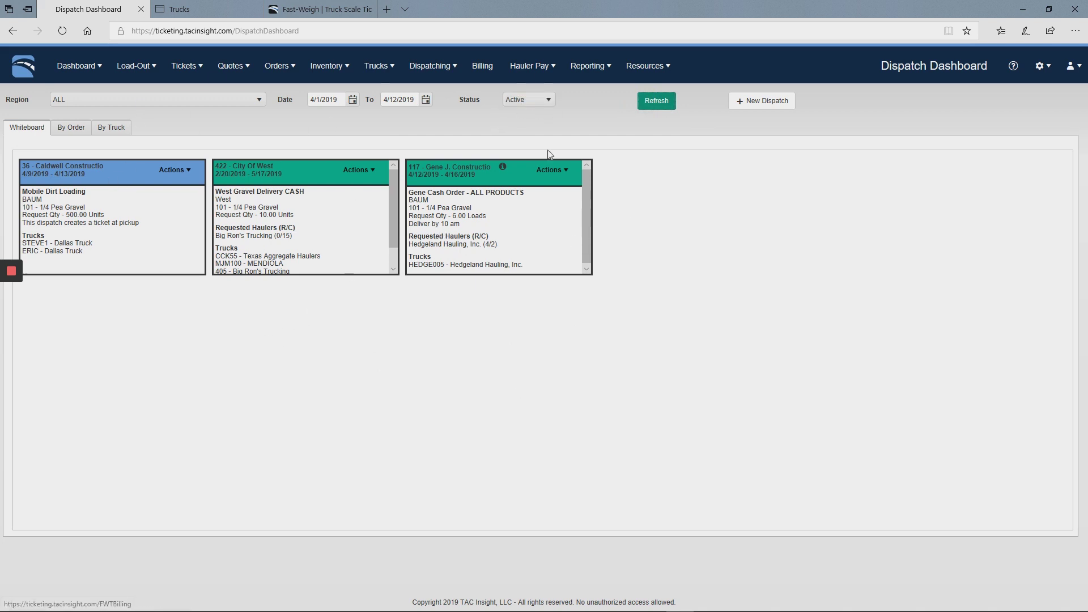
{"action": "left_click", "coordinate": [522, 102]}
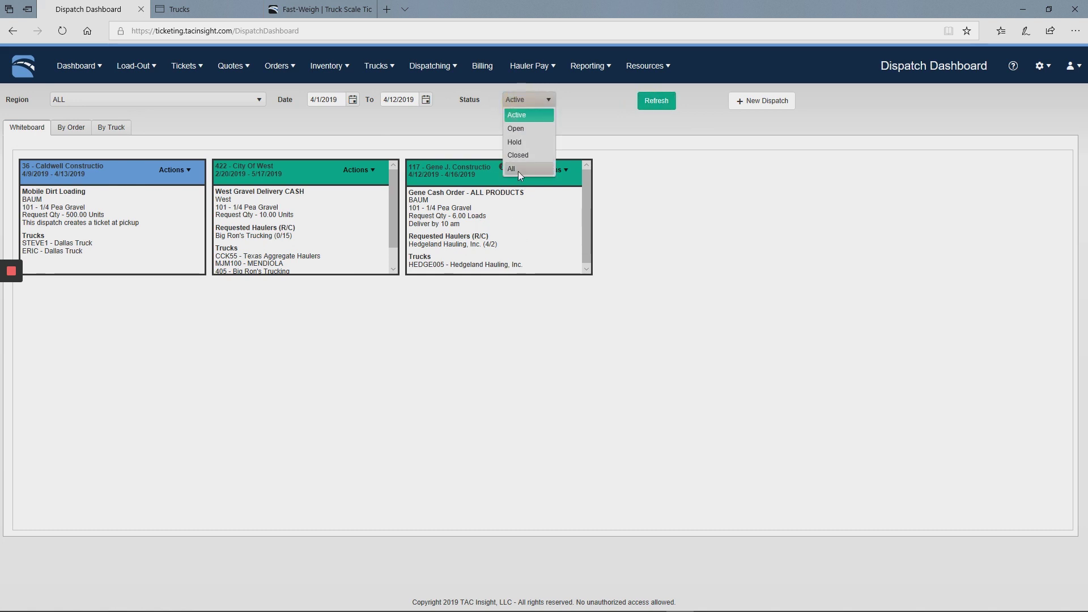
{"action": "left_click", "coordinate": [517, 168]}
{"action": "left_click", "coordinate": [671, 104]}
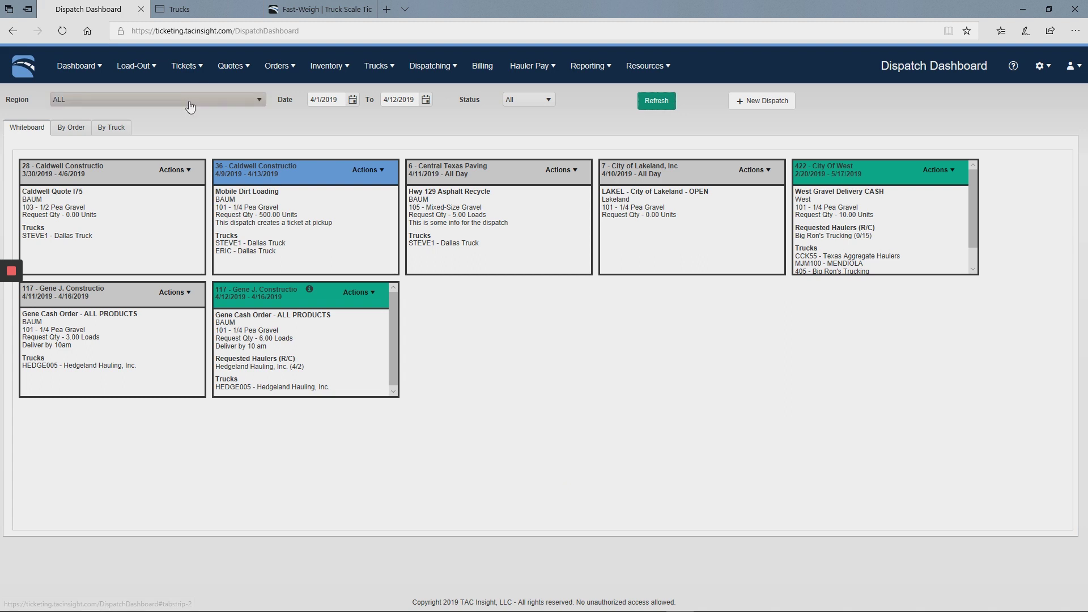
Step: List the dispatches by order and select the closed 4/11/2019 - 4/16/2019 cash order dispatch
{"action": "left_click", "coordinate": [71, 129]}
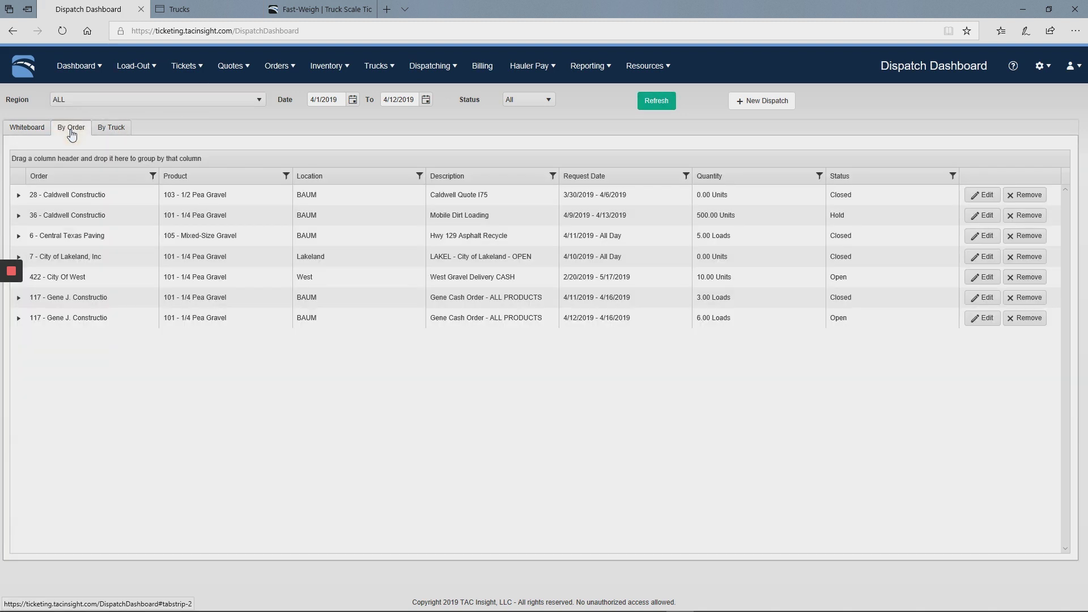
{"action": "left_click", "coordinate": [61, 240]}
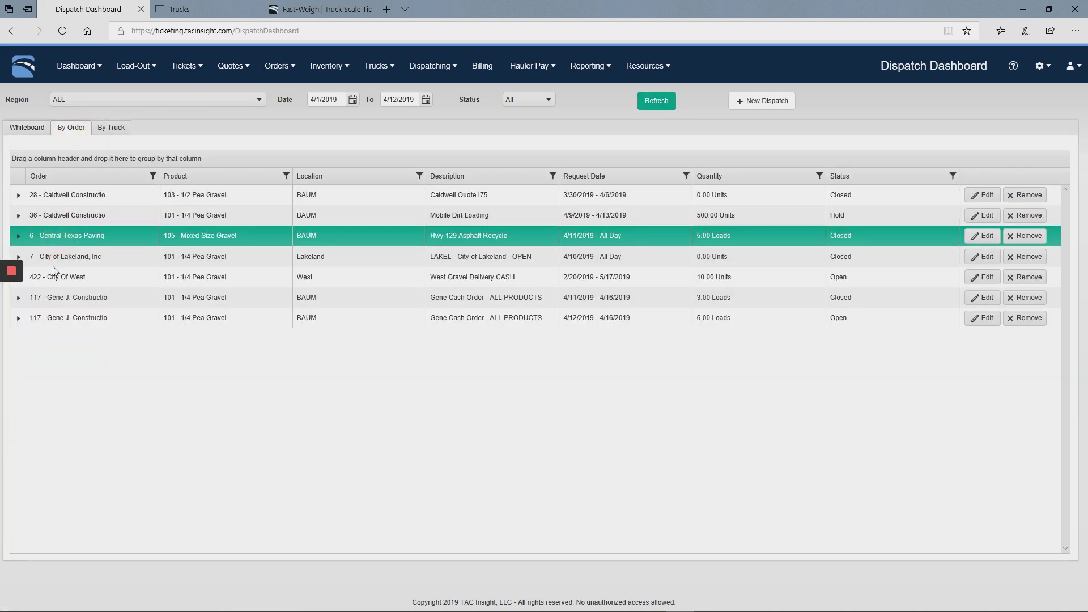
{"action": "left_click", "coordinate": [64, 294]}
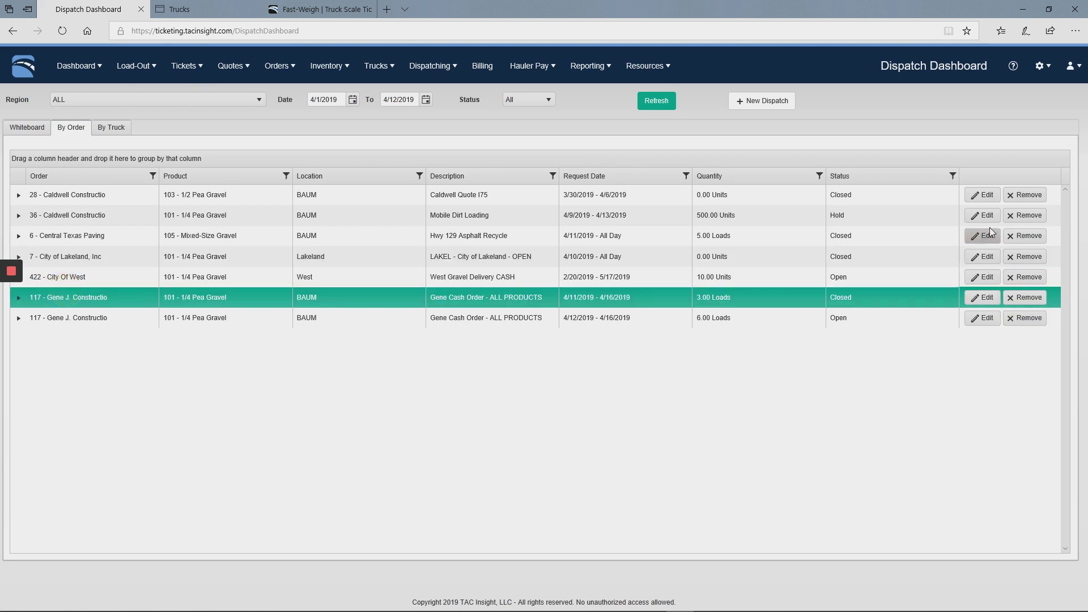
Step: Review the dispatches by truck, select Big Ron's Trucking truck 455, and return to the whiteboard
{"action": "left_click", "coordinate": [106, 128]}
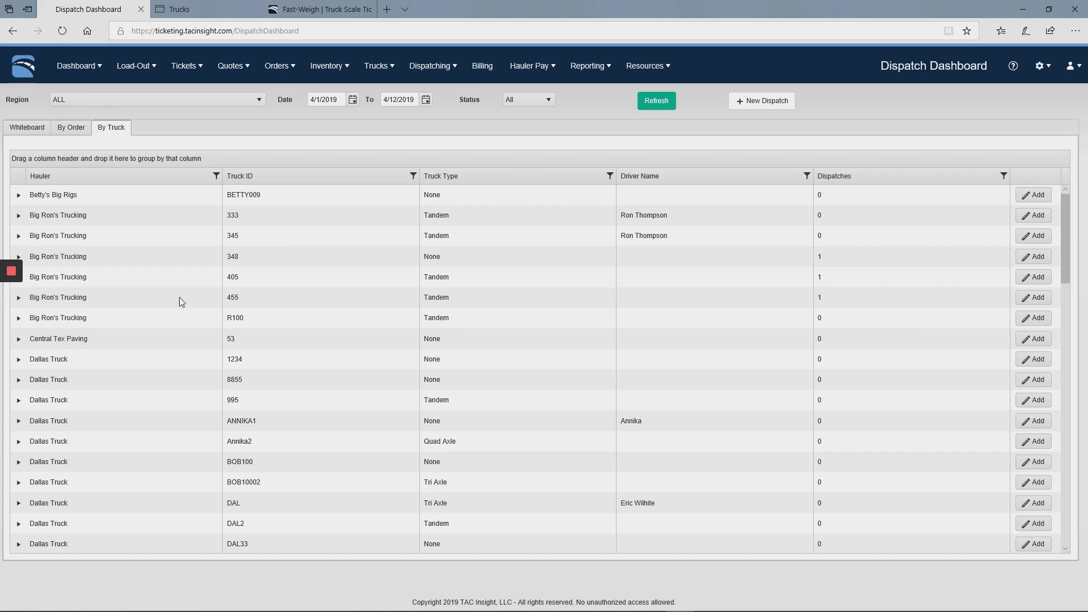
{"action": "left_click", "coordinate": [119, 361]}
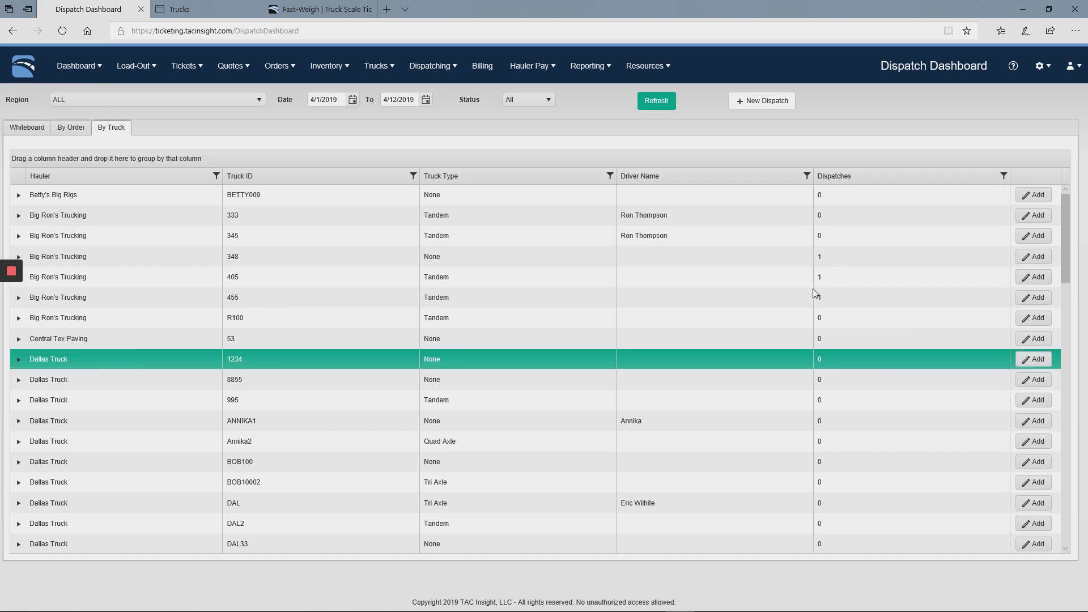
{"action": "left_click", "coordinate": [845, 296]}
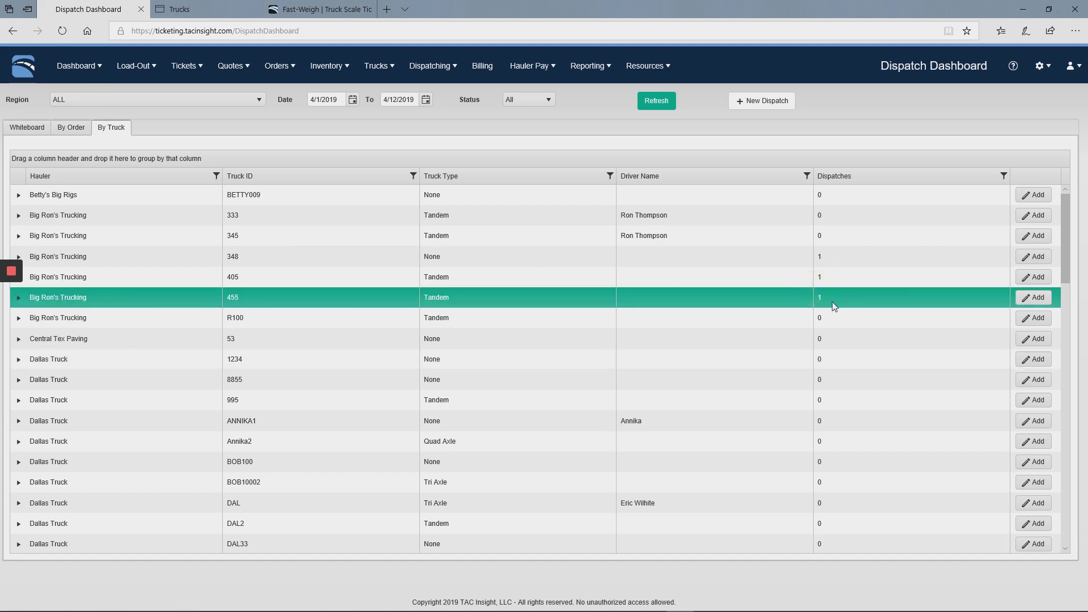
{"action": "left_click", "coordinate": [1035, 297]}
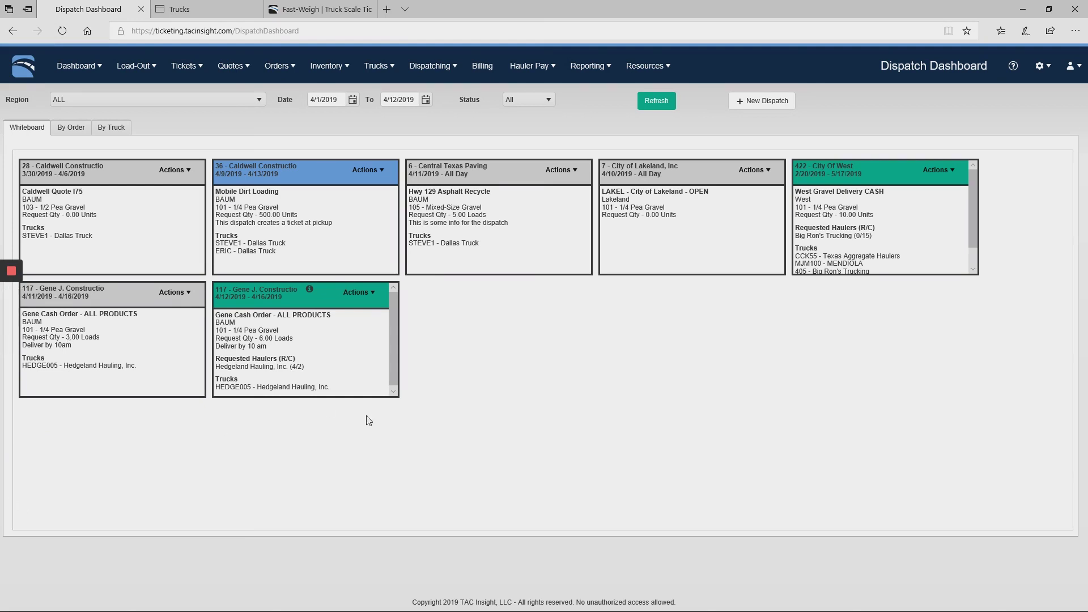
Step: Draft the alert message "Avoid Hwy 21 due to flooding" for the open 4/12/2019 - 4/16/2019 dispatch, and cancel it without sending
{"action": "left_click", "coordinate": [368, 293]}
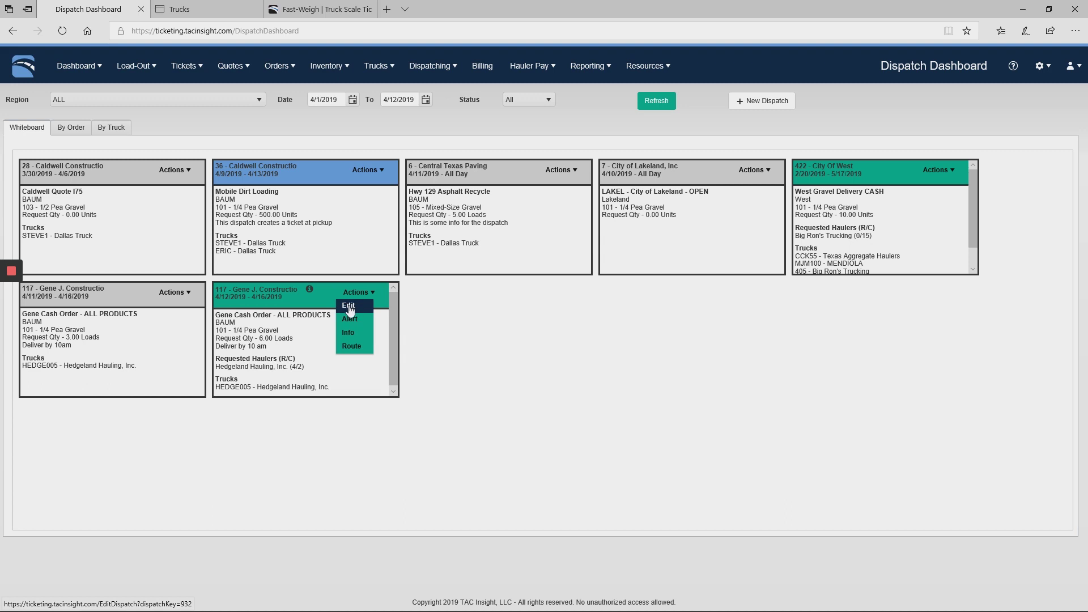
{"action": "left_click", "coordinate": [351, 319]}
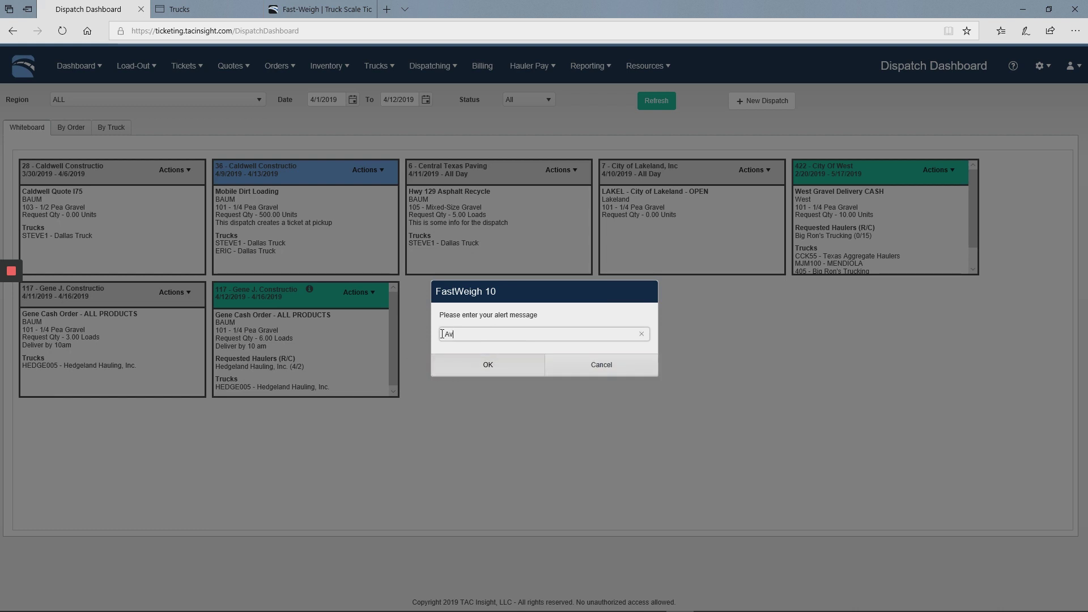
{"action": "type", "text": "wy 21 due to flooding"}
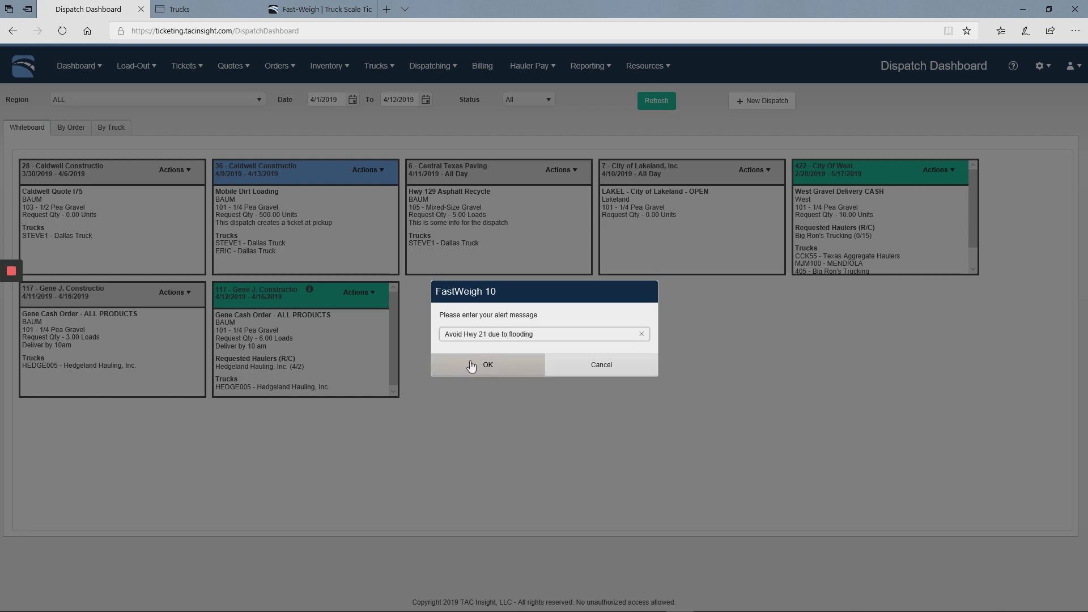
{"action": "left_click", "coordinate": [609, 364]}
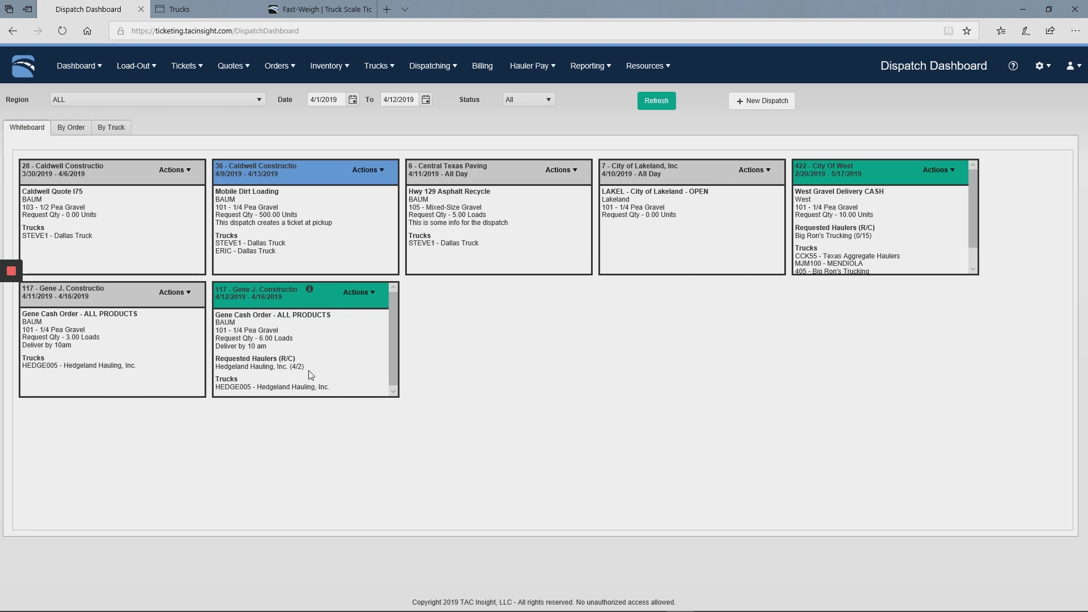
Step: Check the current production info of the open 4/12/2019 - 4/16/2019 dispatch and close the message
{"action": "left_click", "coordinate": [357, 292]}
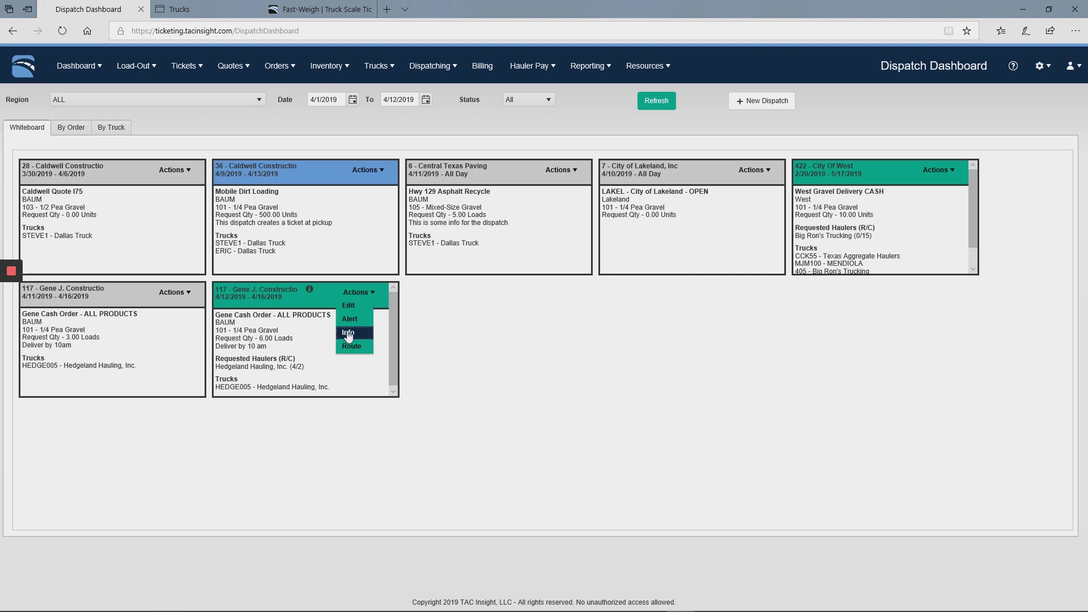
{"action": "left_click", "coordinate": [348, 334]}
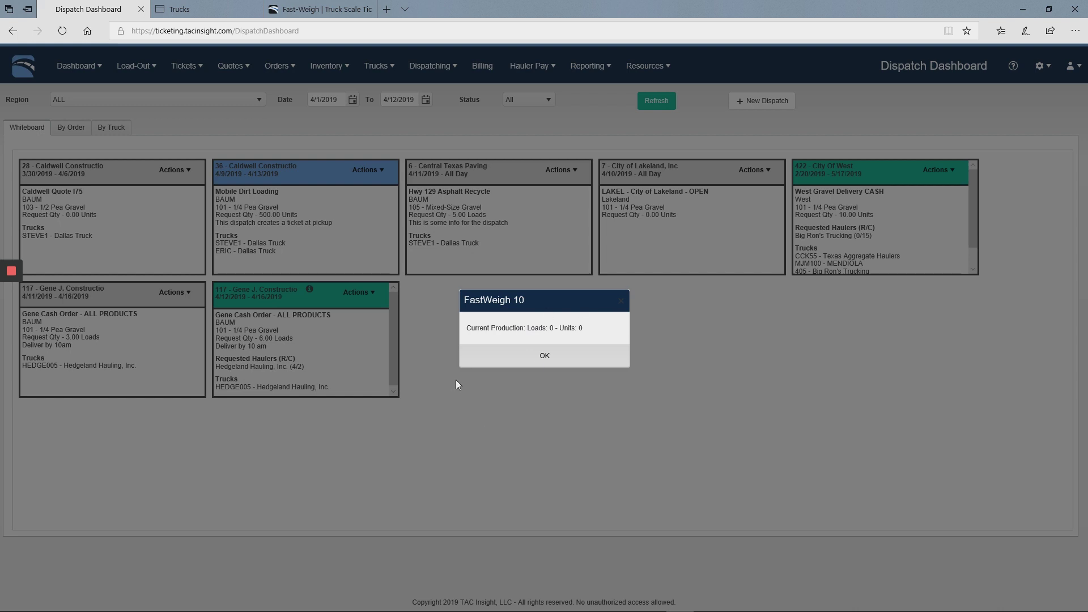
{"action": "left_click", "coordinate": [570, 356]}
Step: Examine the route map of the open 4/12/2019 - 4/16/2019 dispatch from origin to destination, and close the map
{"action": "left_click", "coordinate": [358, 292]}
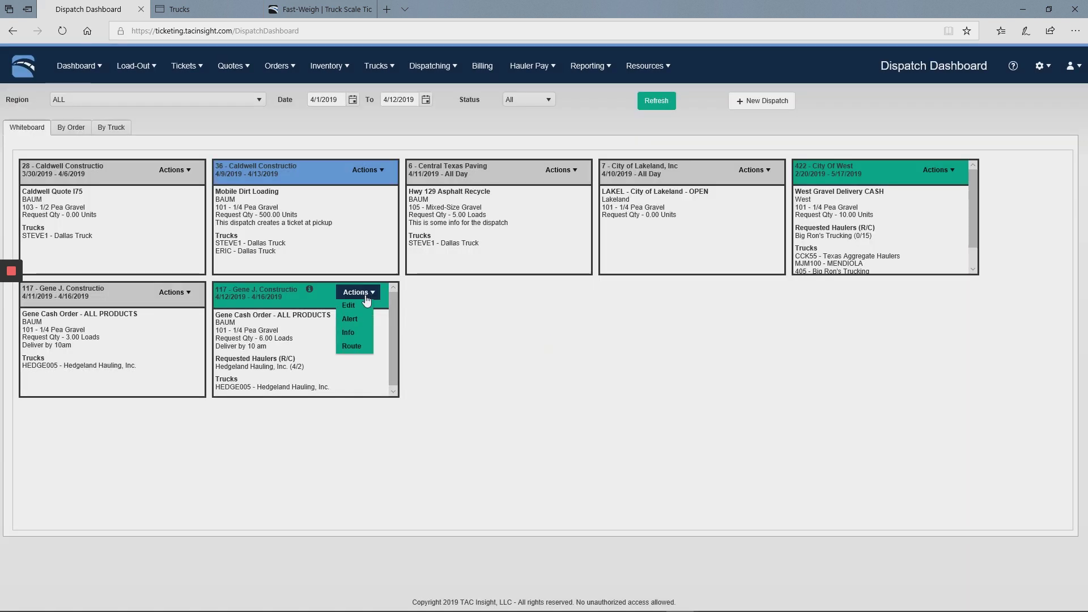
{"action": "left_click", "coordinate": [352, 346]}
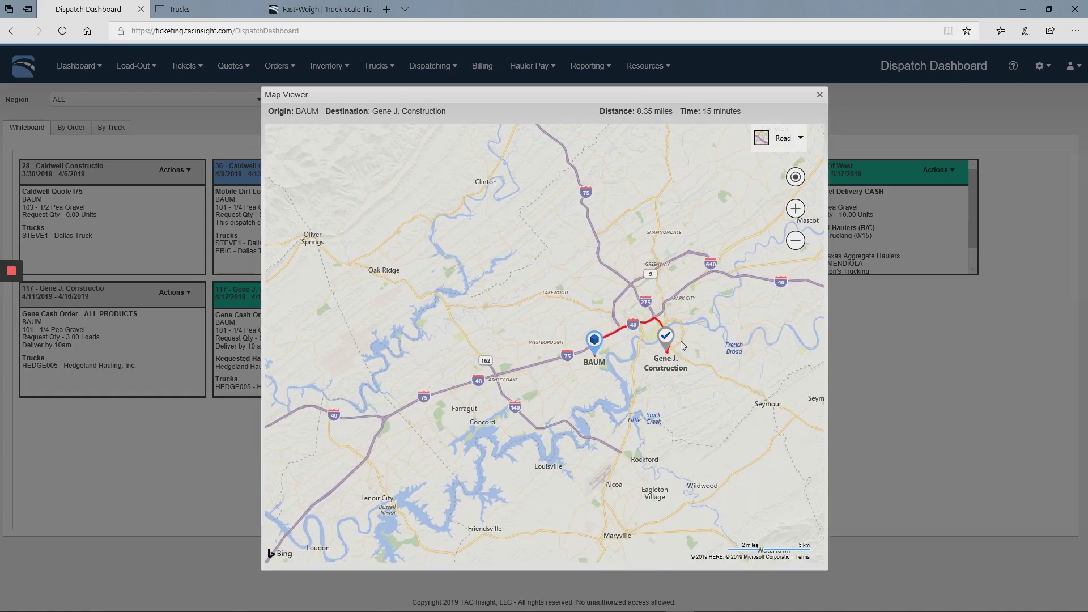
{"action": "scroll", "coordinate": [619, 361], "scroll_direction": "up", "scroll_amount": 2}
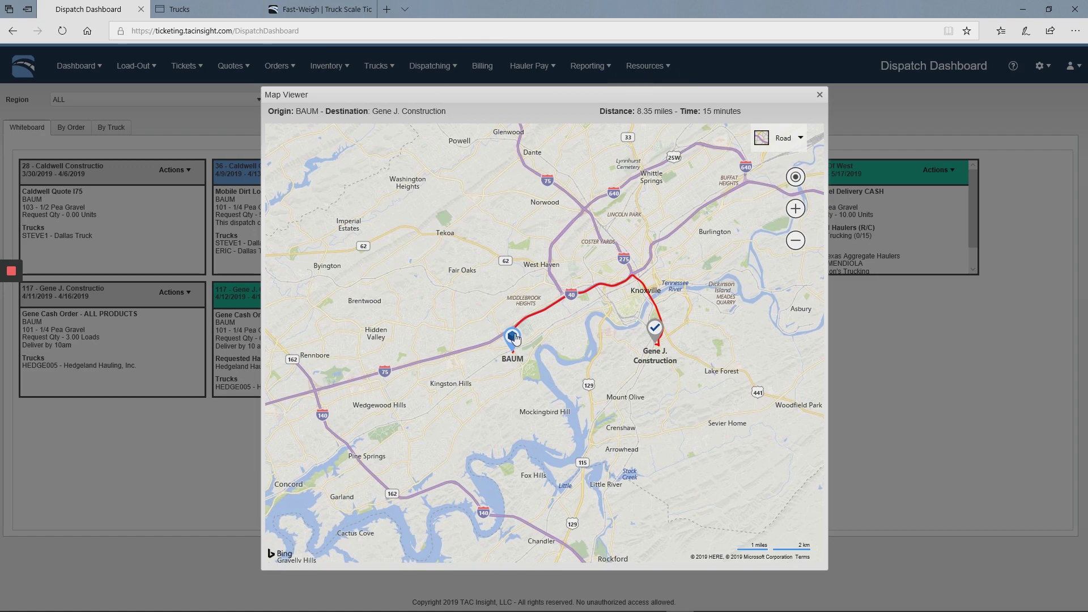
{"action": "left_click", "coordinate": [819, 95]}
Step: Open the Locations page in a new browser tab, close the Trucks tab and switch to Locations
{"action": "left_click", "coordinate": [646, 66]}
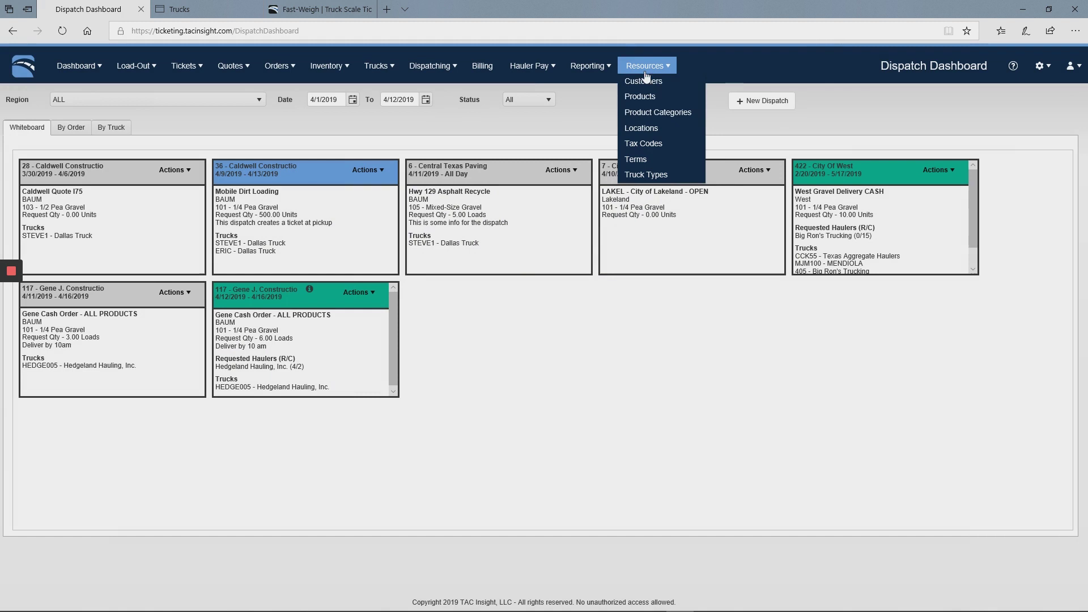
{"action": "right_click", "coordinate": [648, 127]}
{"action": "left_click", "coordinate": [667, 133]}
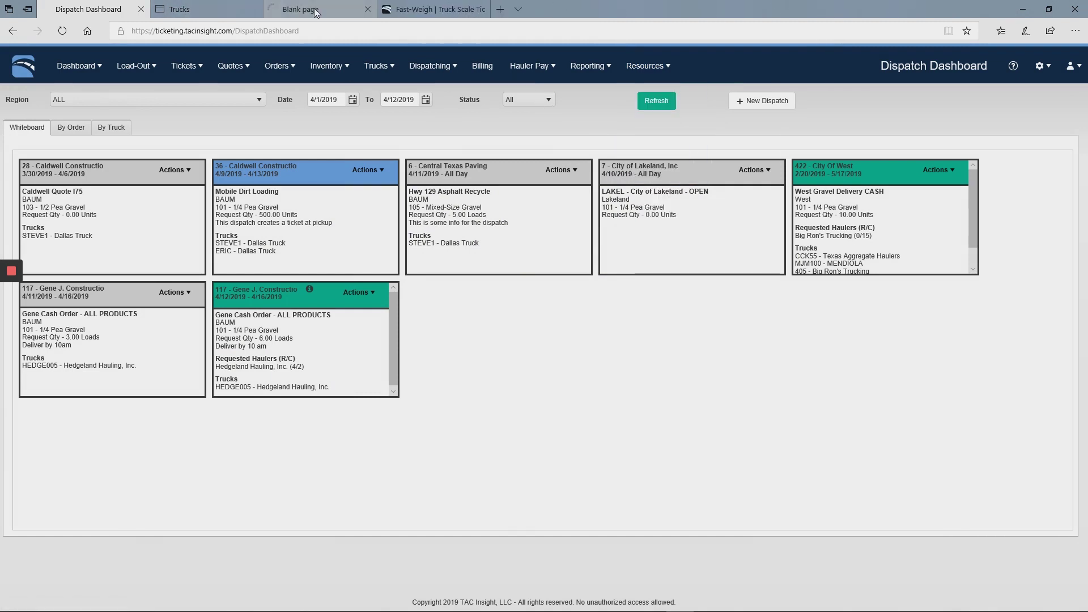
{"action": "left_click", "coordinate": [254, 10]}
{"action": "left_click", "coordinate": [240, 13]}
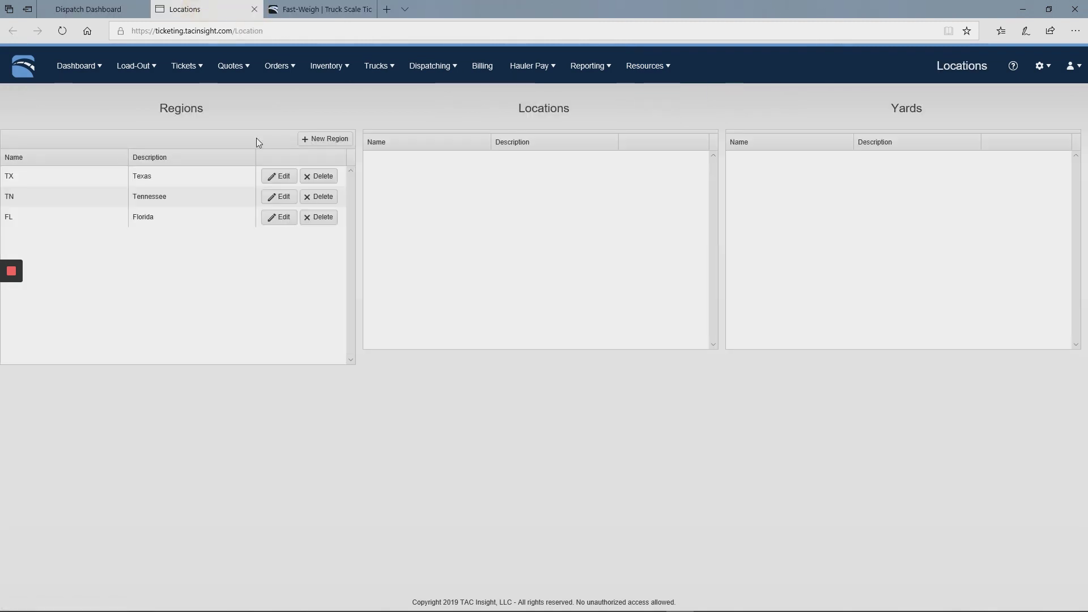
Step: Review the address and coordinates of the JETER location in the Tennessee region, and cancel without changes
{"action": "left_click", "coordinate": [215, 203]}
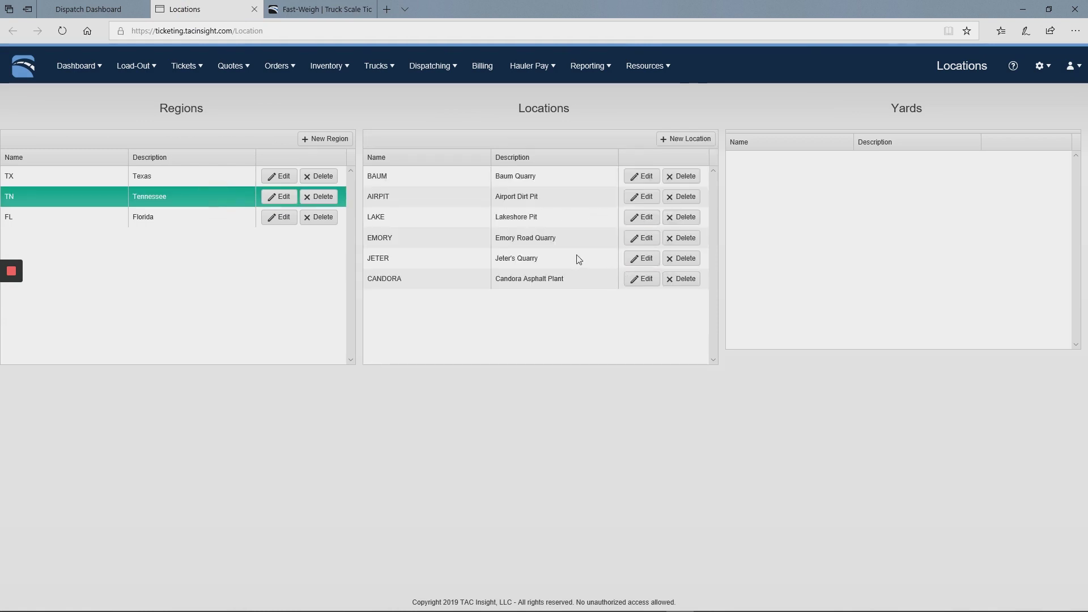
{"action": "left_click", "coordinate": [640, 263]}
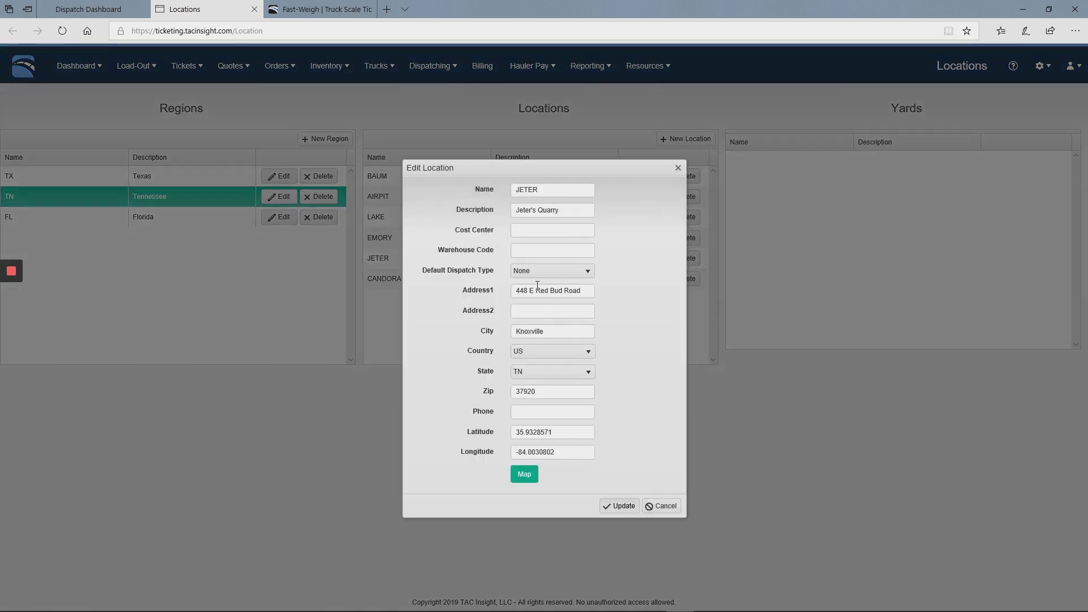
{"action": "left_click", "coordinate": [669, 509]}
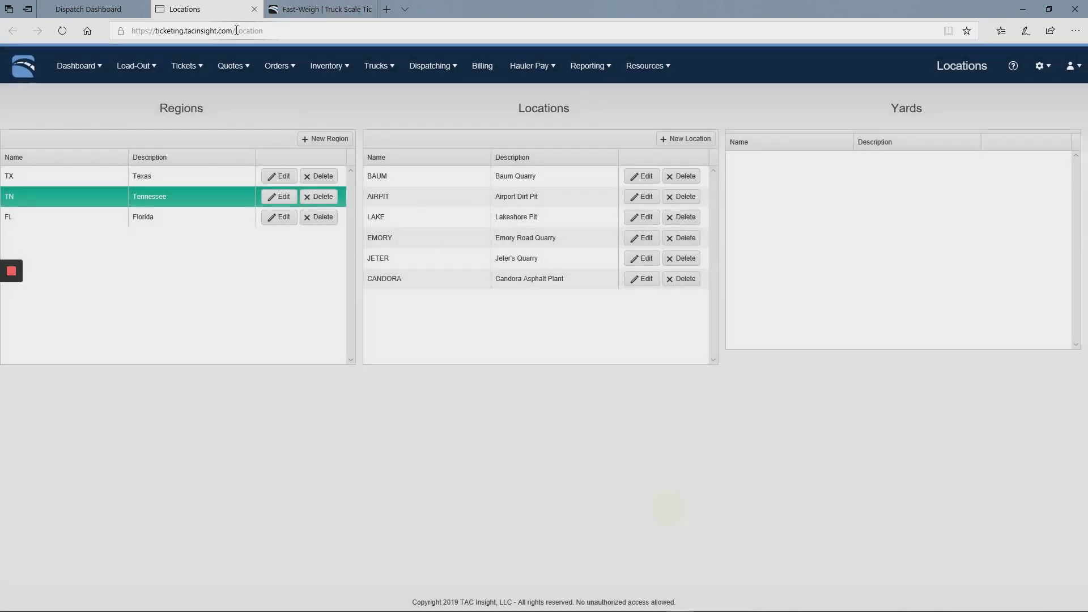
Step: Return to the Dispatch Dashboard, examine the route map of the 4/12/2019 - 4/16/2019 dispatch for order 117, and close the map
{"action": "left_click", "coordinate": [91, 9]}
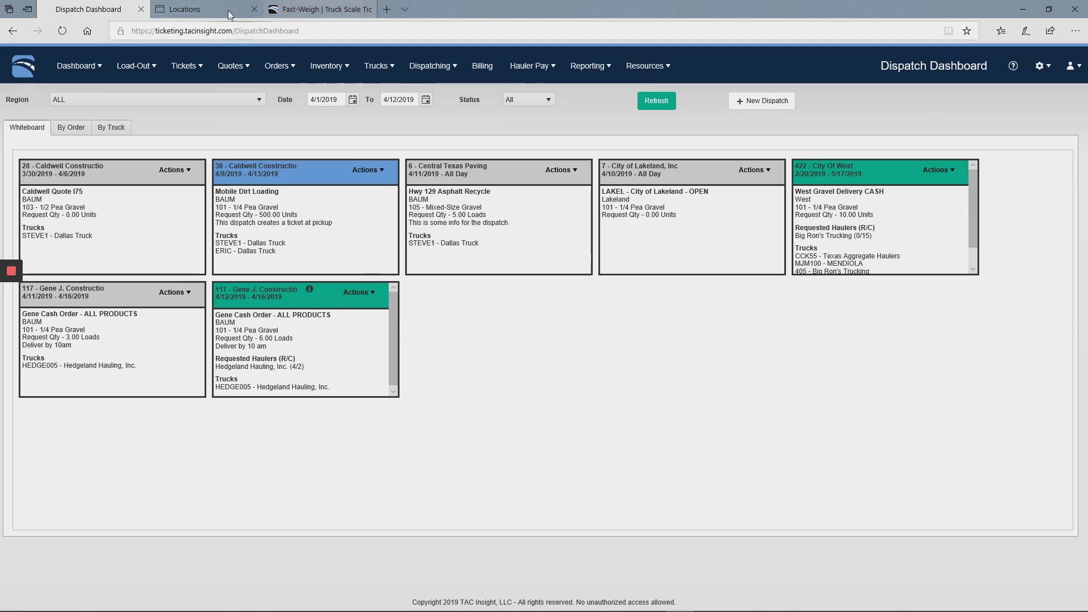
{"action": "left_click", "coordinate": [357, 292]}
{"action": "left_click", "coordinate": [353, 346]}
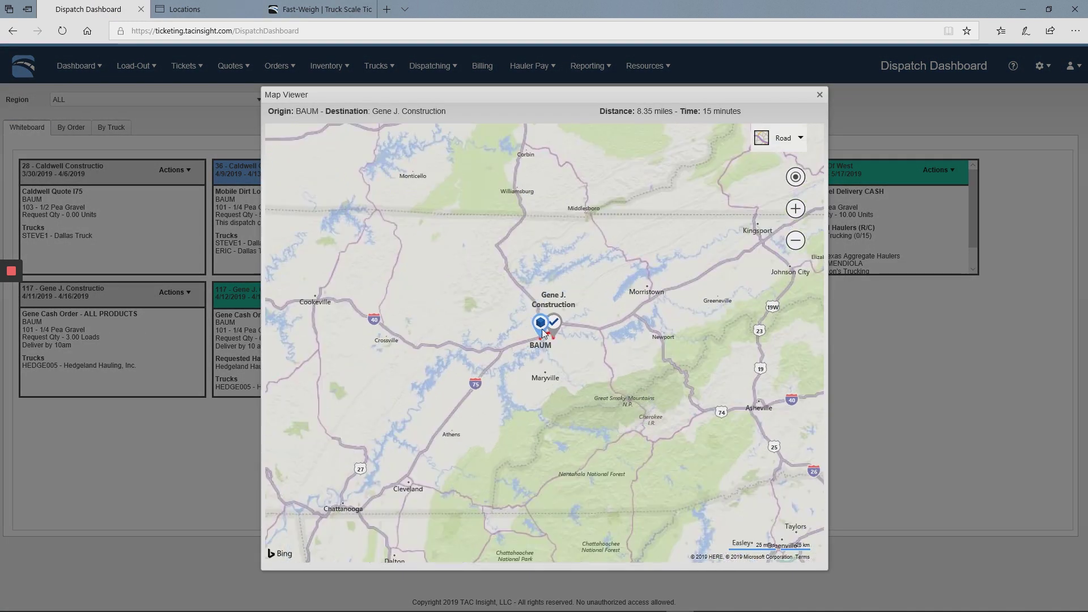
{"action": "scroll", "coordinate": [553, 337], "scroll_direction": "up", "scroll_amount": 4}
{"action": "scroll", "coordinate": [543, 332], "scroll_direction": "up", "scroll_amount": 2}
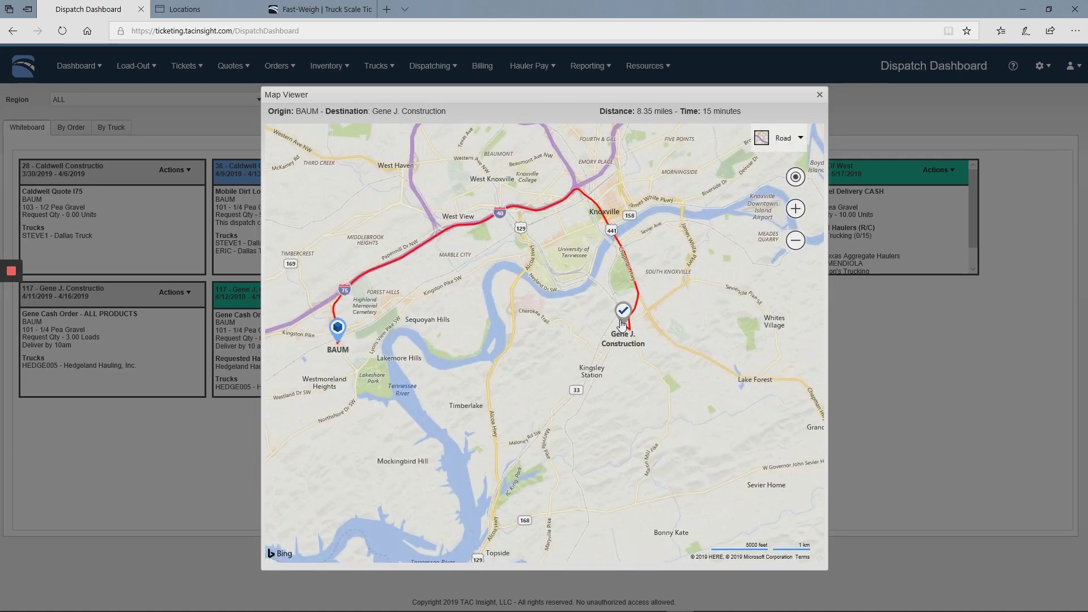
{"action": "left_click", "coordinate": [820, 95]}
Step: Open the Orders page in a new browser tab and switch to it
{"action": "left_click", "coordinate": [278, 66]}
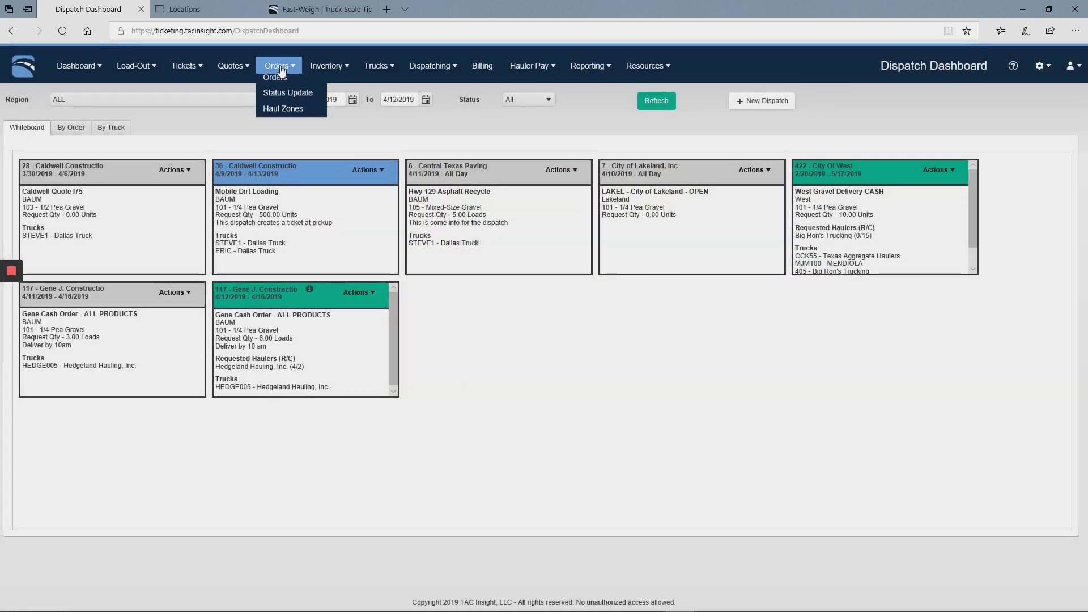
{"action": "right_click", "coordinate": [276, 90]}
{"action": "left_click", "coordinate": [315, 92]}
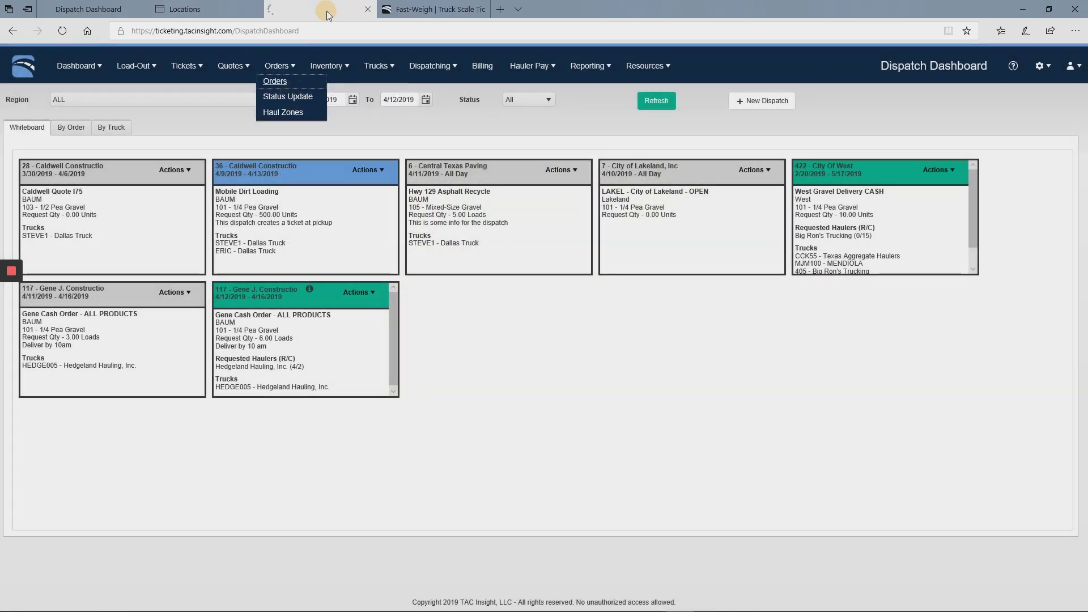
{"action": "left_click", "coordinate": [327, 11]}
Step: Filter the orders to order number 117 and open that order for editing
{"action": "left_click", "coordinate": [337, 161]}
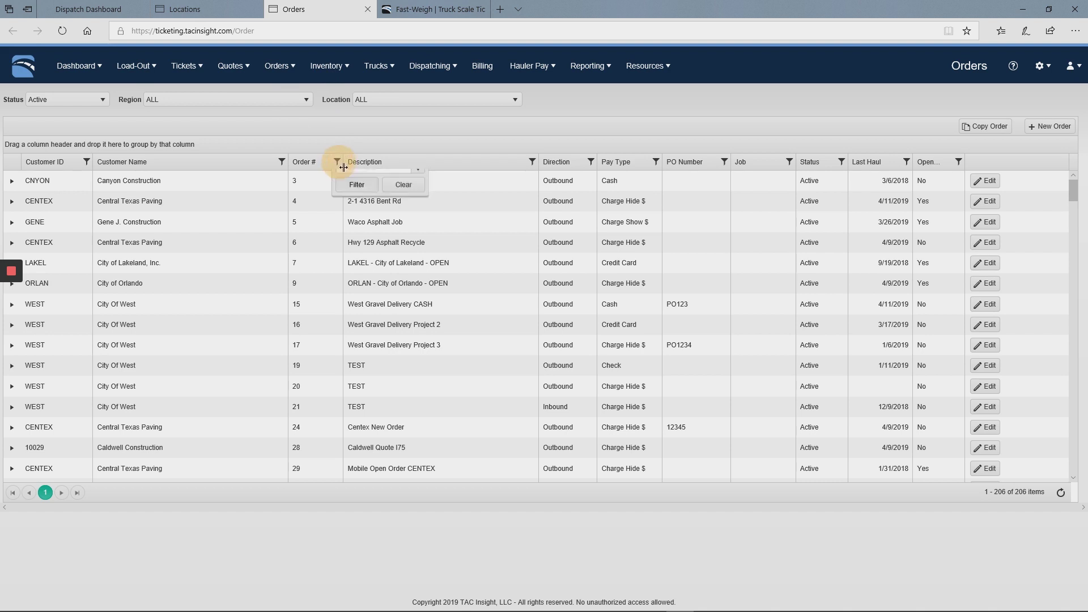
{"action": "left_click", "coordinate": [360, 206]}
{"action": "type", "text": "1"}
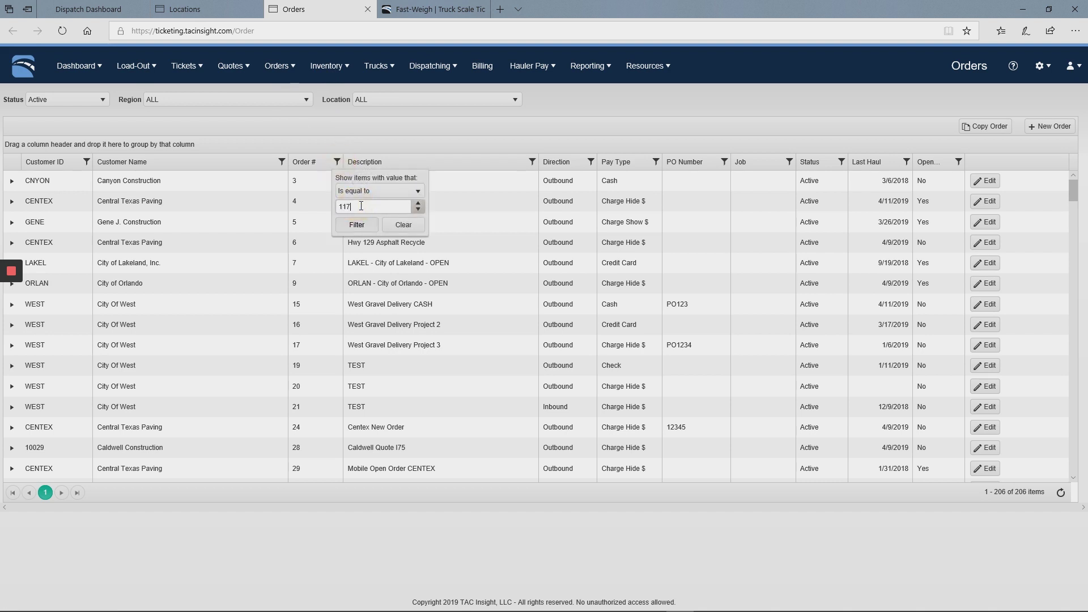
{"action": "type", "text": "17"}
{"action": "key", "text": "Return"}
{"action": "left_click", "coordinate": [986, 180]}
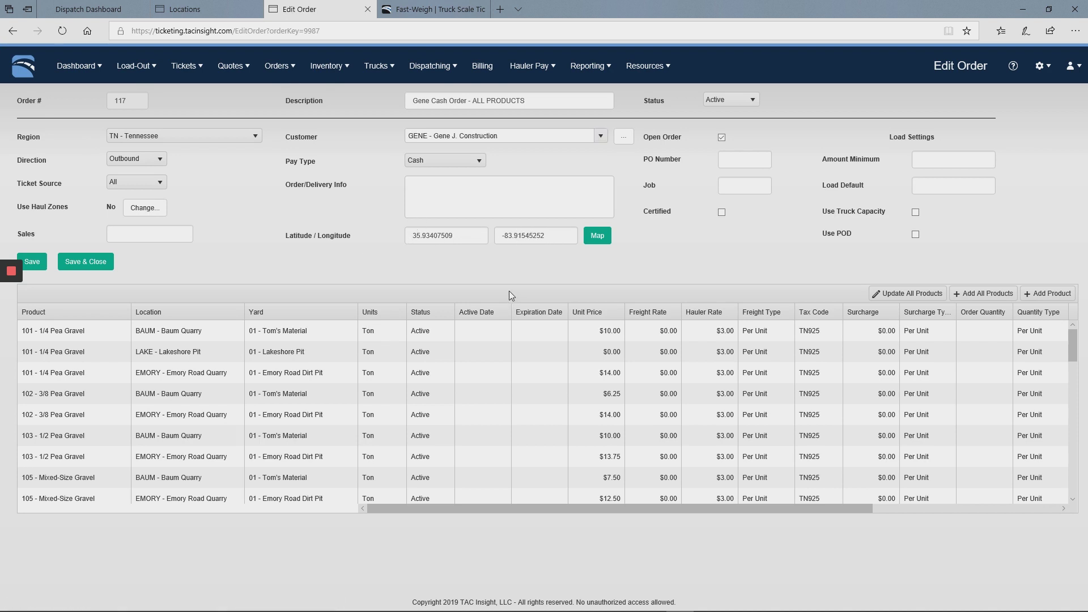
Step: Move the order's delivery location on the map to South Knoxville, at about 35.944, -83.898, and save and close the order
{"action": "left_click", "coordinate": [528, 238]}
{"action": "key", "text": "shift+Tab"}
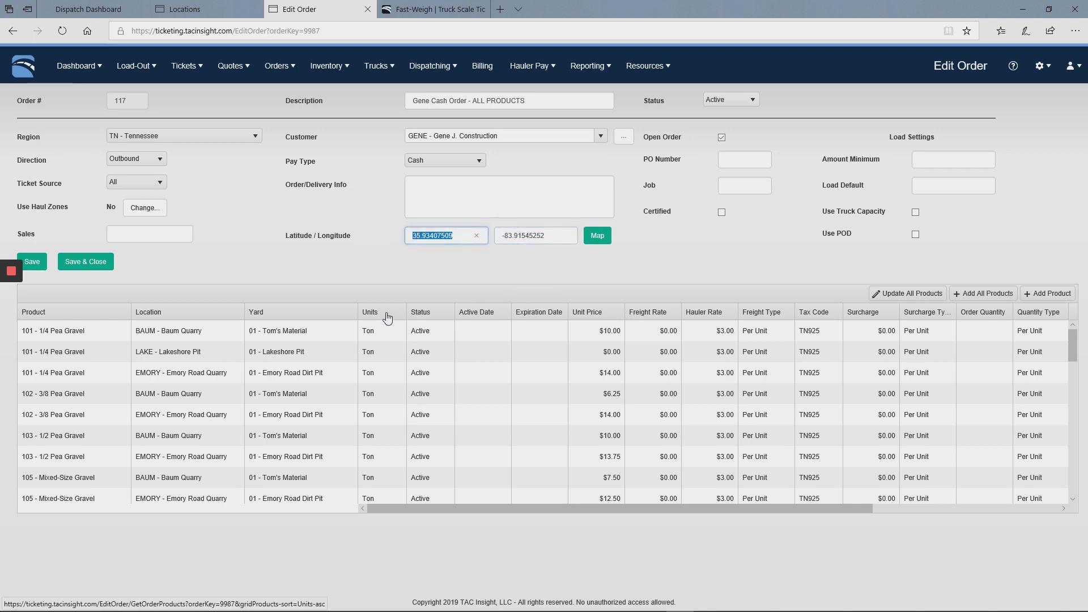
{"action": "left_click", "coordinate": [597, 236]}
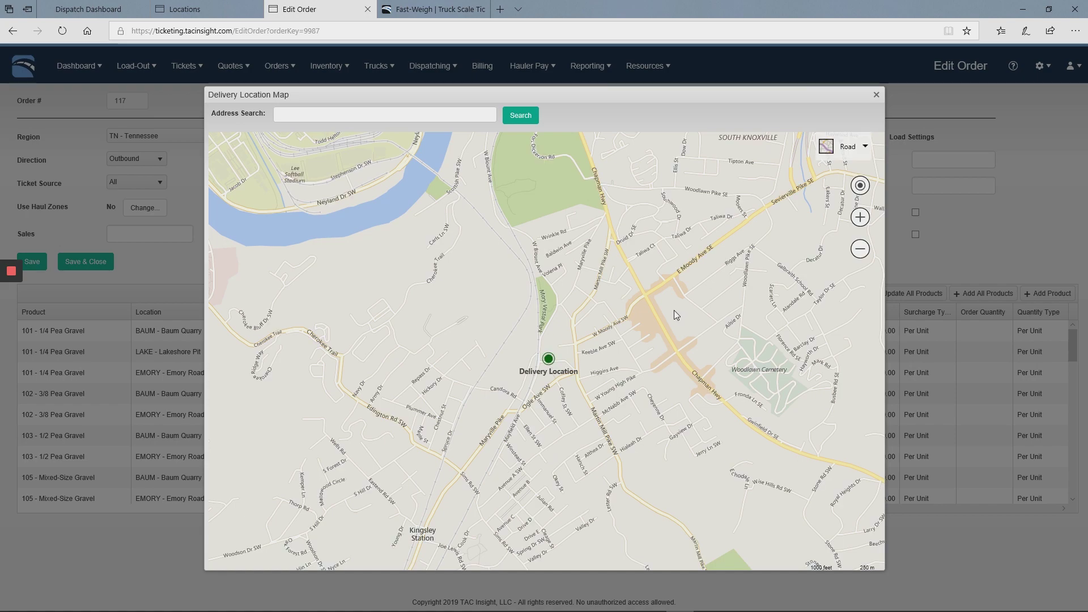
{"action": "scroll", "coordinate": [623, 350], "scroll_direction": "up", "scroll_amount": 2}
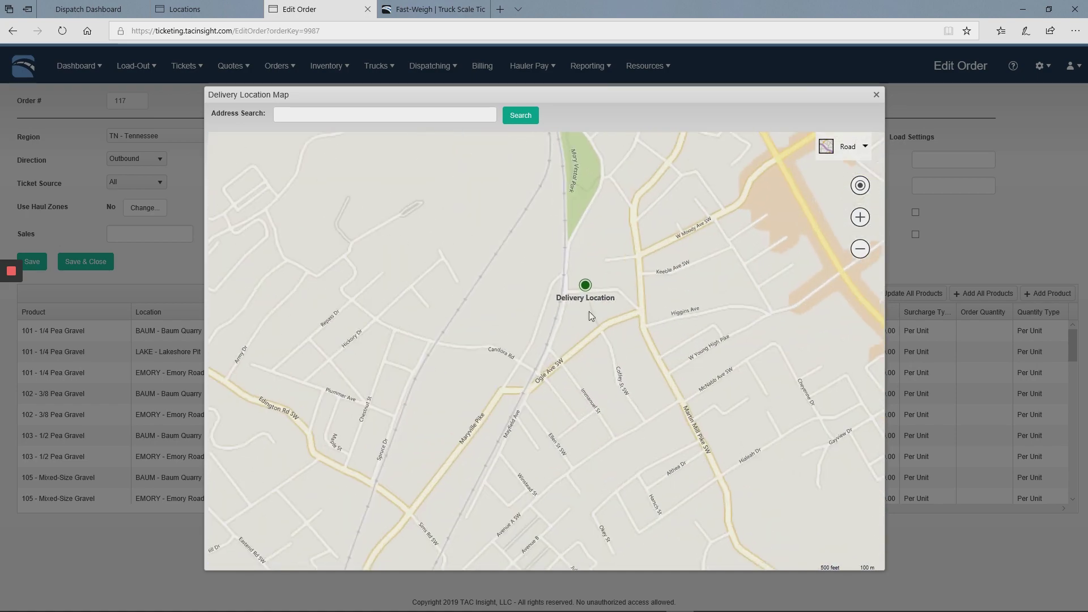
{"action": "scroll", "coordinate": [673, 285], "scroll_direction": "down", "scroll_amount": 3}
{"action": "scroll", "coordinate": [585, 365], "scroll_direction": "up", "scroll_amount": 1}
{"action": "mouse_move", "coordinate": [584, 363]}
{"action": "left_mouse_down"}
{"action": "mouse_move", "coordinate": [600, 441]}
{"action": "mouse_move", "coordinate": [567, 497]}
{"action": "left_mouse_up"}
{"action": "left_click", "coordinate": [752, 338]}
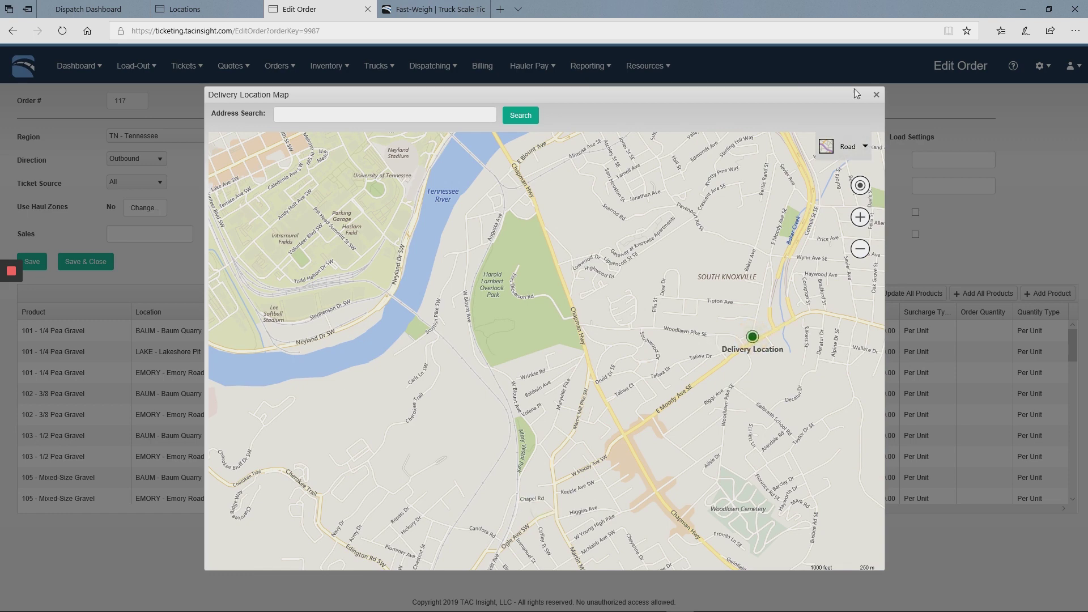
{"action": "left_click", "coordinate": [876, 95]}
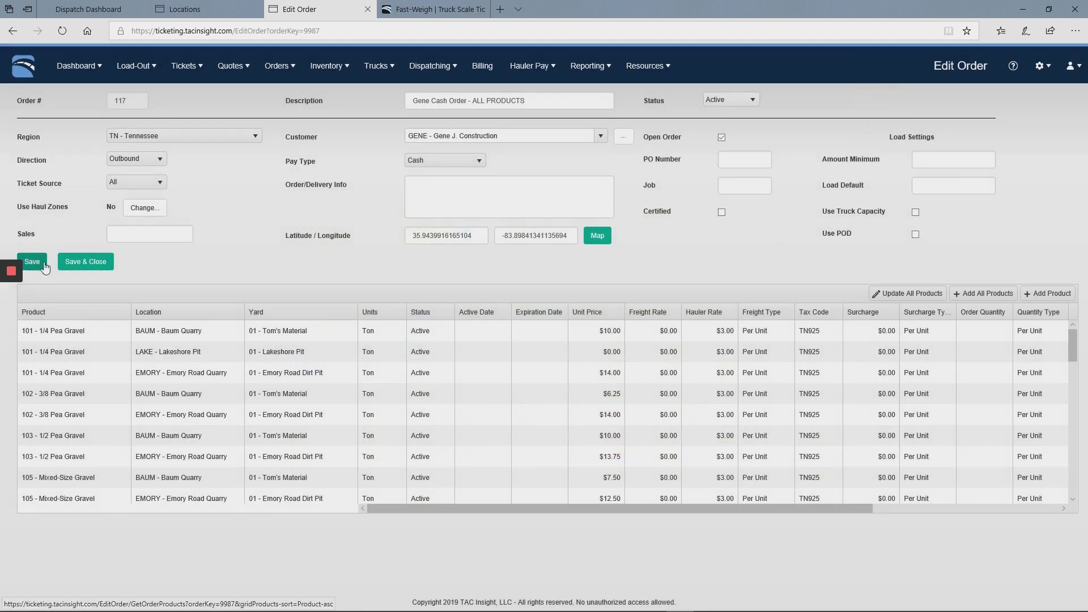
{"action": "left_click", "coordinate": [79, 262]}
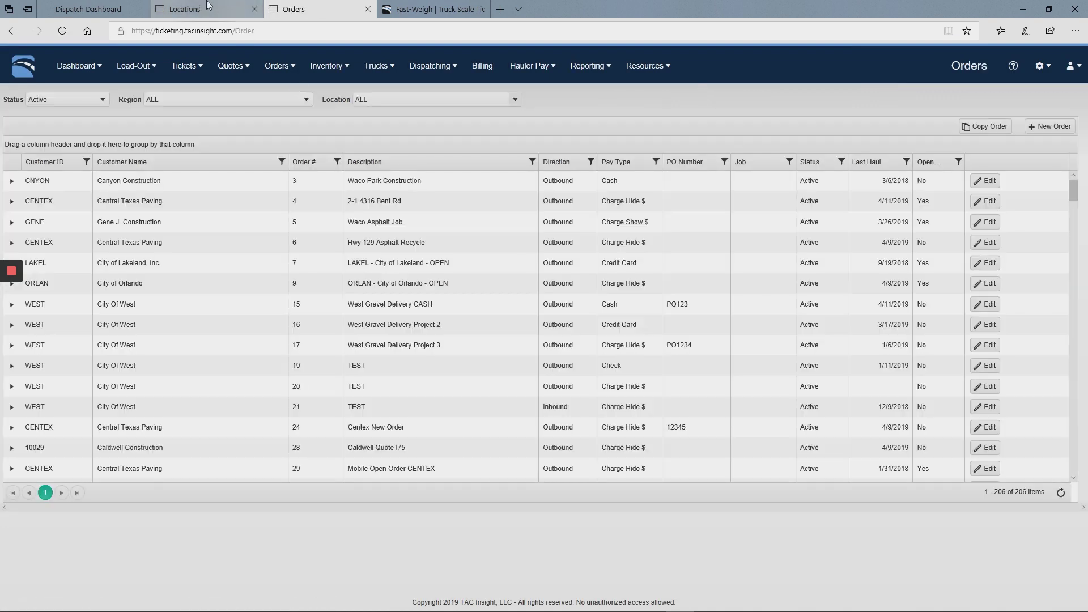
Step: Check the updated route map of the 4/12/2019 - 4/16/2019 dispatch on the Dispatch Dashboard, and close the map
{"action": "left_click", "coordinate": [86, 9]}
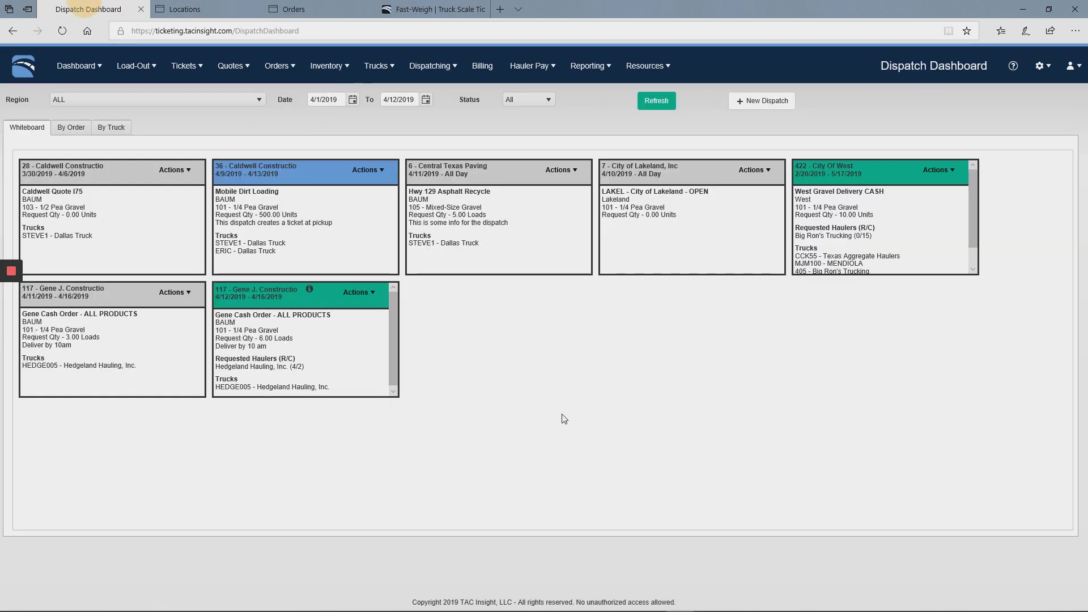
{"action": "left_click", "coordinate": [351, 296]}
{"action": "left_click", "coordinate": [348, 349]}
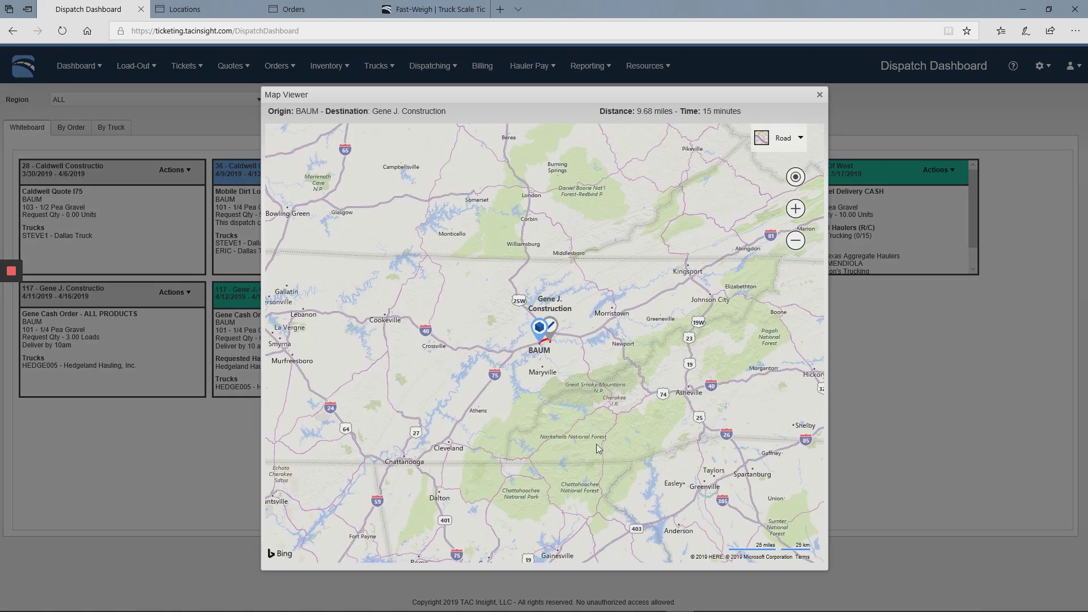
{"action": "left_click", "coordinate": [819, 94]}
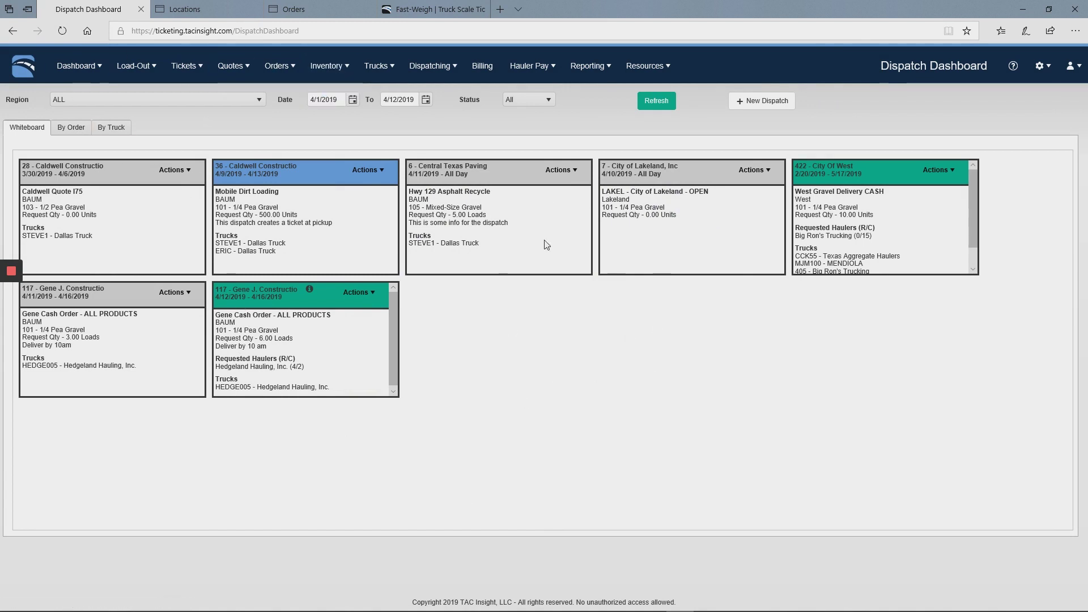
Step: Switch to the TAC Insight website and examine the support and contact details on its Contact page
{"action": "left_click", "coordinate": [434, 9]}
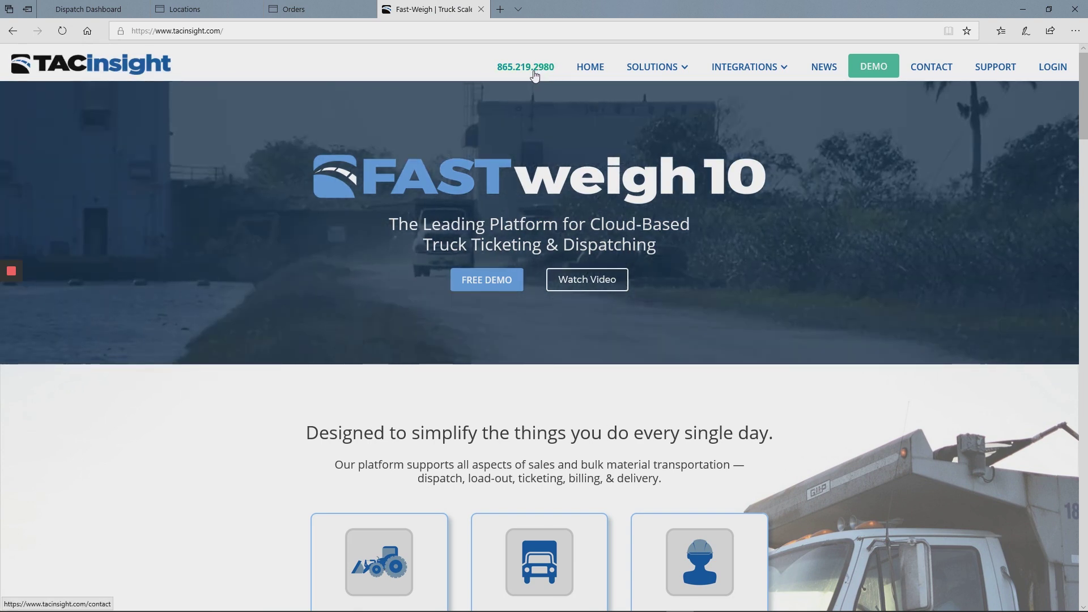
{"action": "left_click", "coordinate": [534, 72]}
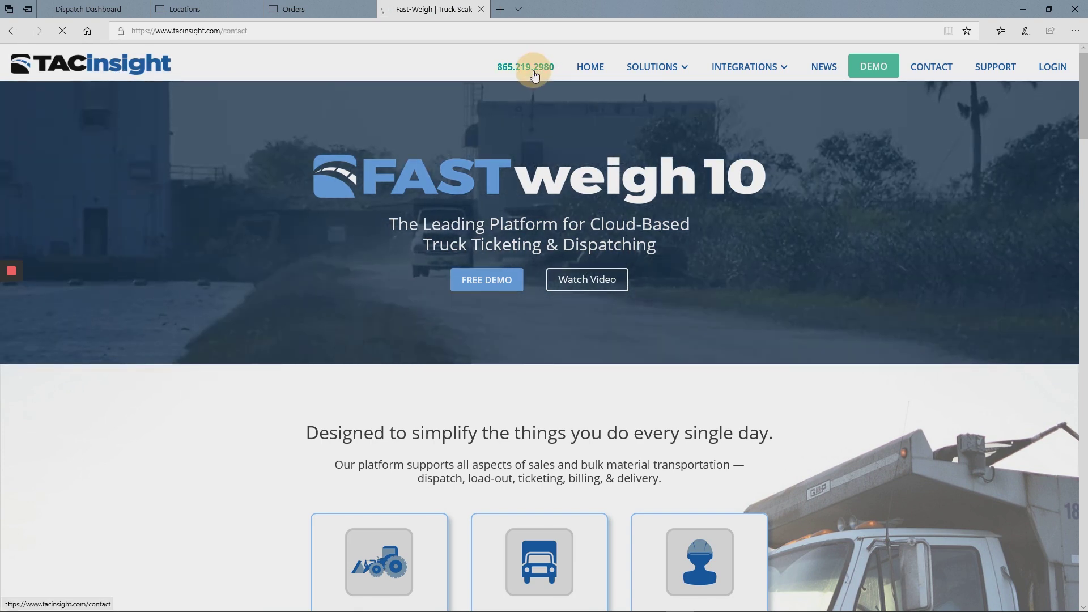
{"action": "left_click", "coordinate": [924, 73]}
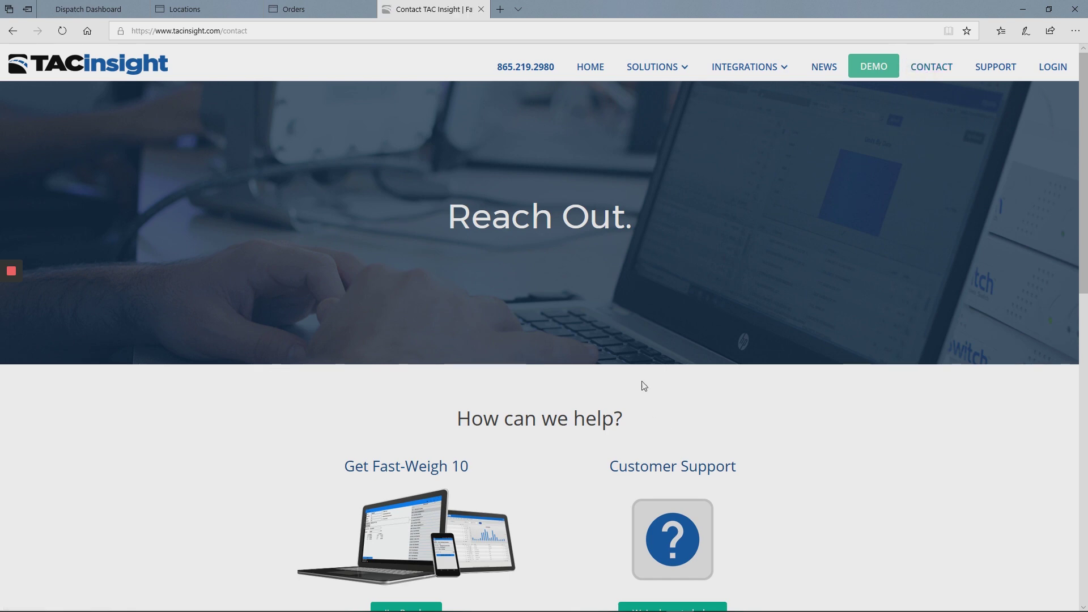
{"action": "scroll", "coordinate": [644, 384], "scroll_direction": "down", "scroll_amount": 7}
{"action": "scroll", "coordinate": [884, 364], "scroll_direction": "up", "scroll_amount": 2}
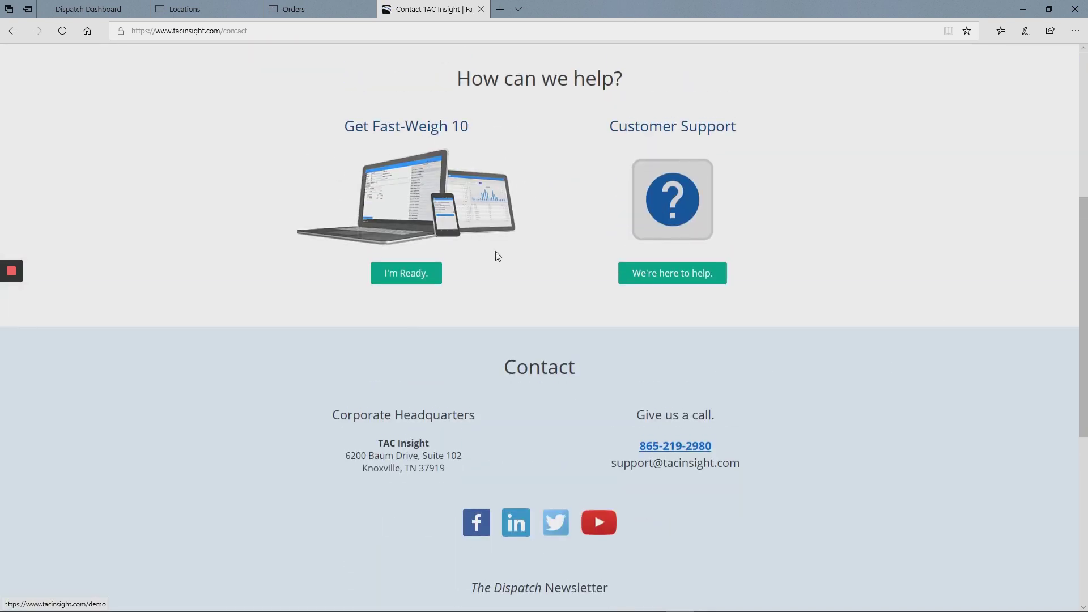